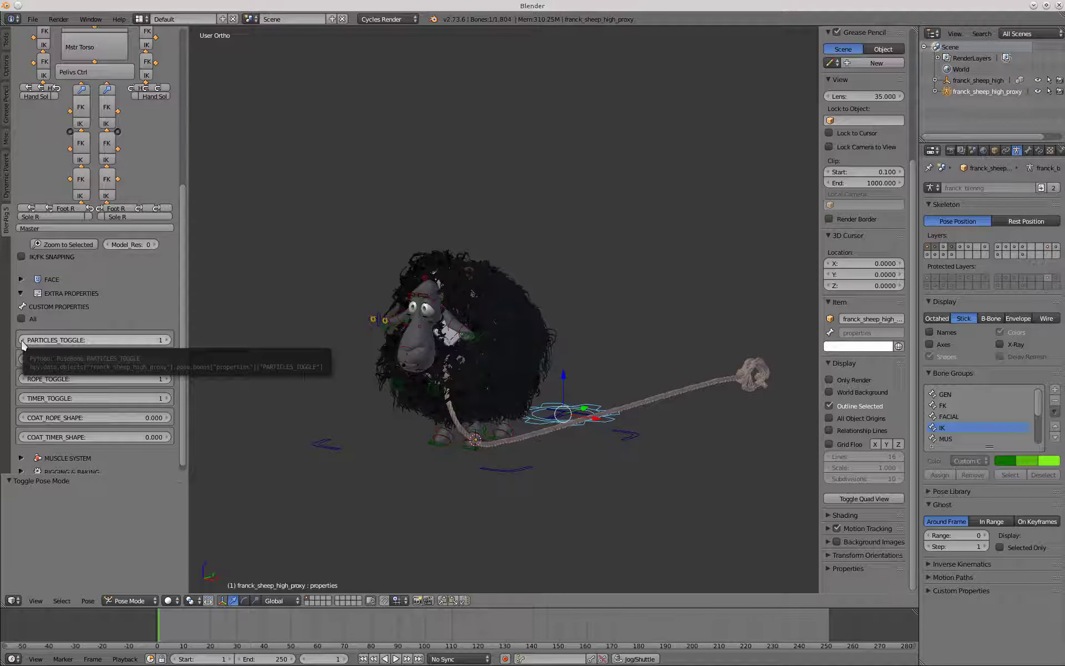
Turn off the sheep's wool particles by setting PARTICLES_TOGGLE to 0
click(23, 341)
click(167, 340)
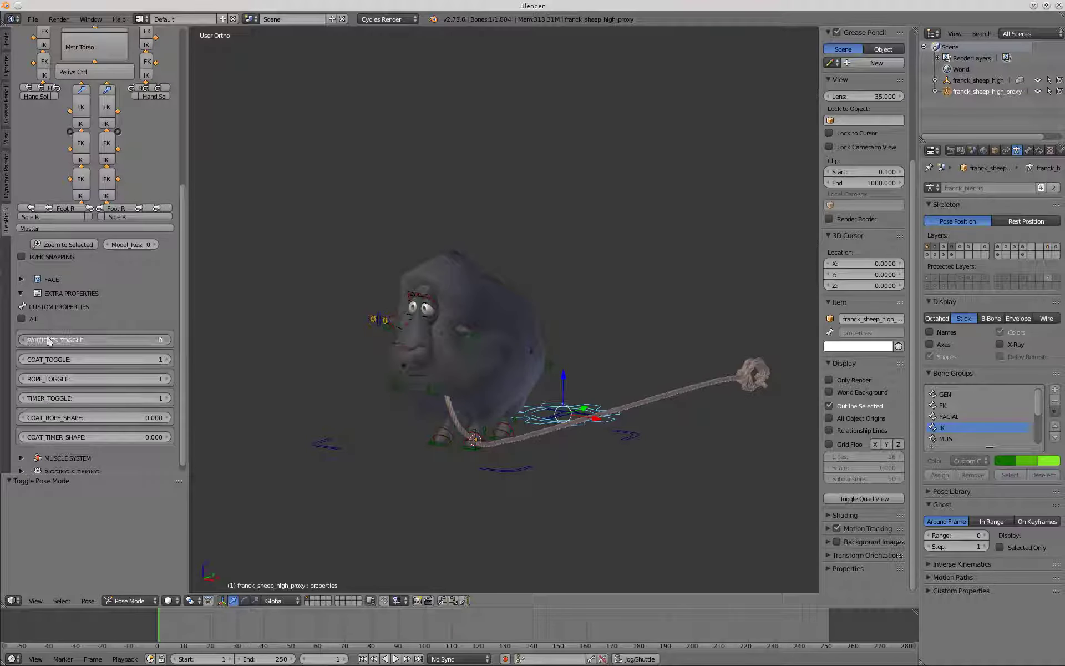
click(23, 341)
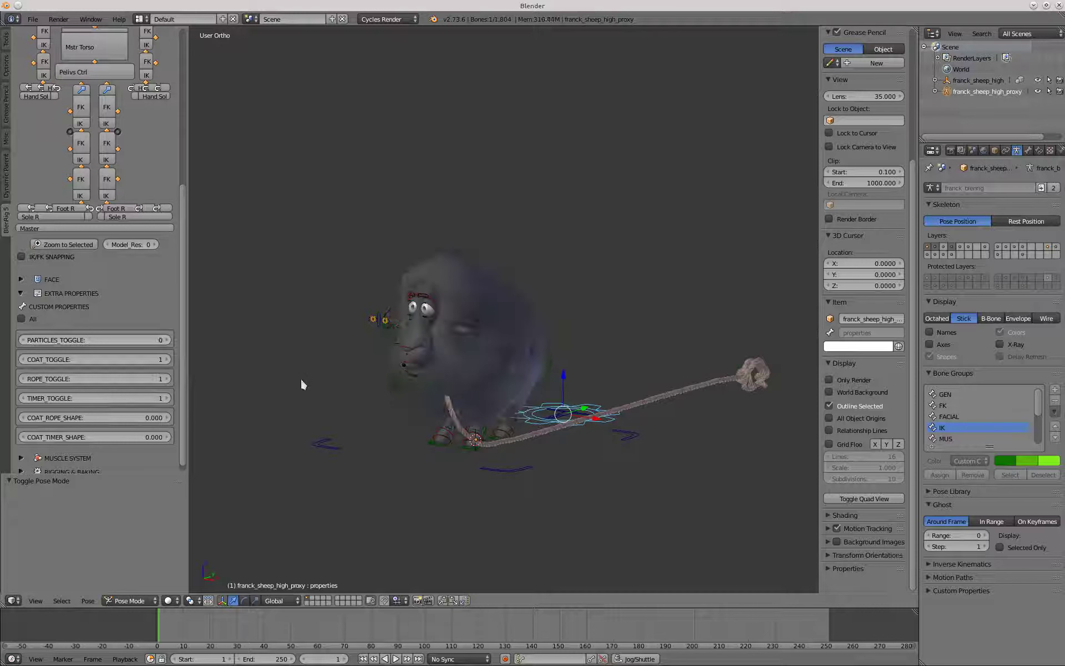
Set ROPE_TOGGLE and TIMER_TOGGLE to 0 and show the sheep in wireframe
scroll(305, 381, down, 2)
scroll(333, 376, up, 1)
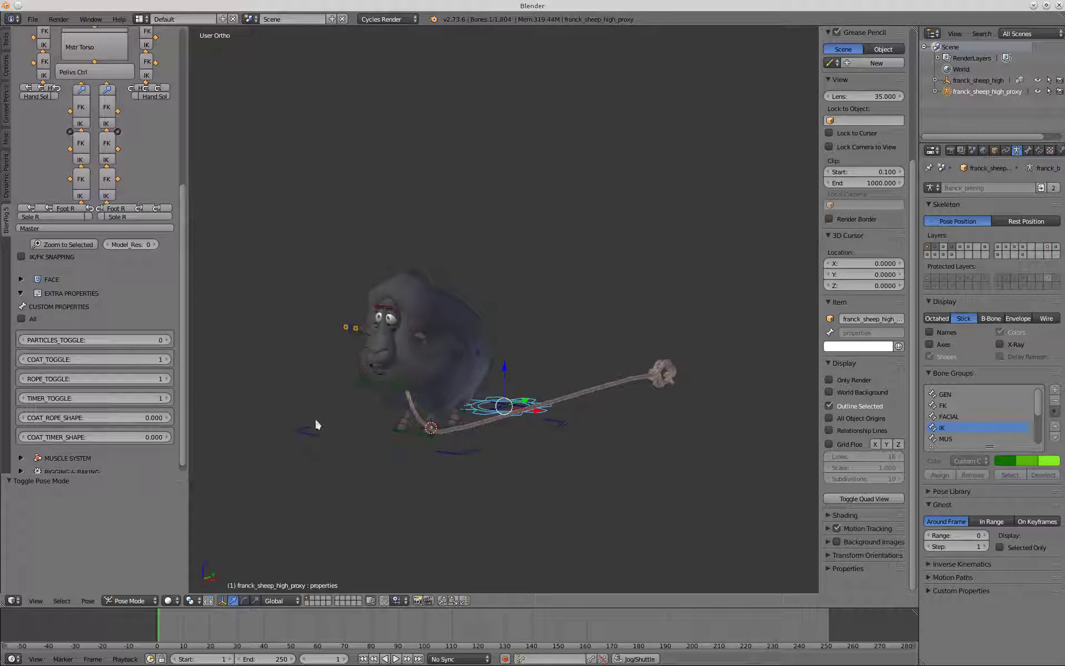
click(22, 379)
click(22, 398)
scroll(289, 421, up, 2)
middle_drag(299, 419, 271, 424)
key(z)
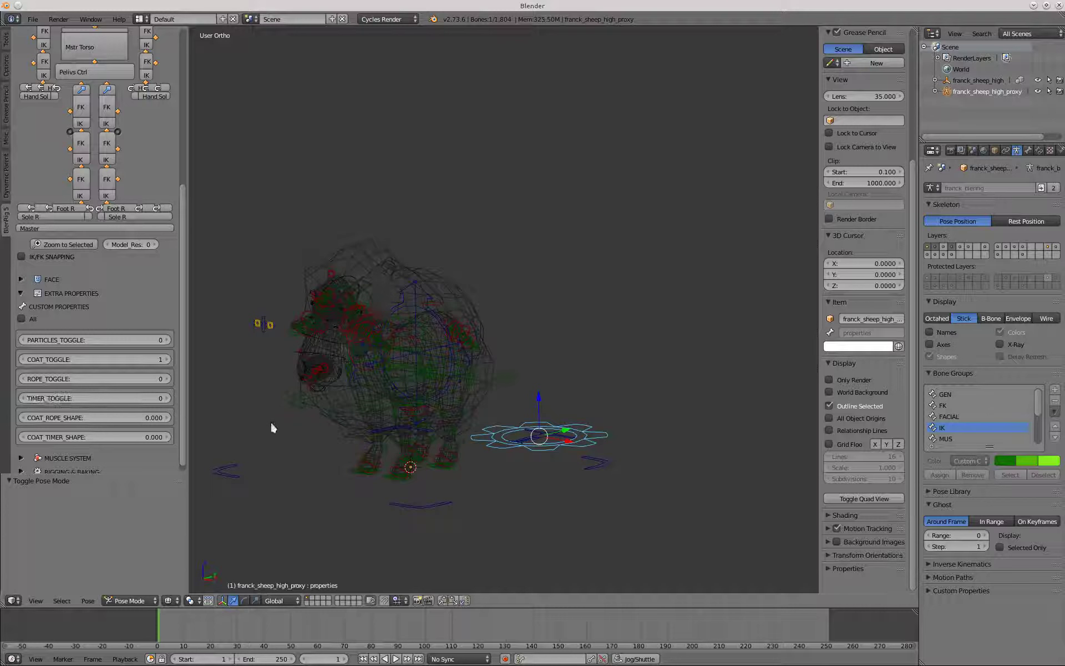
Set TIMER_TOGGLE and ROPE_TOGGLE back to 1 and return the viewport to solid shading
click(166, 398)
click(162, 379)
key(z)
scroll(369, 378, down, 3)
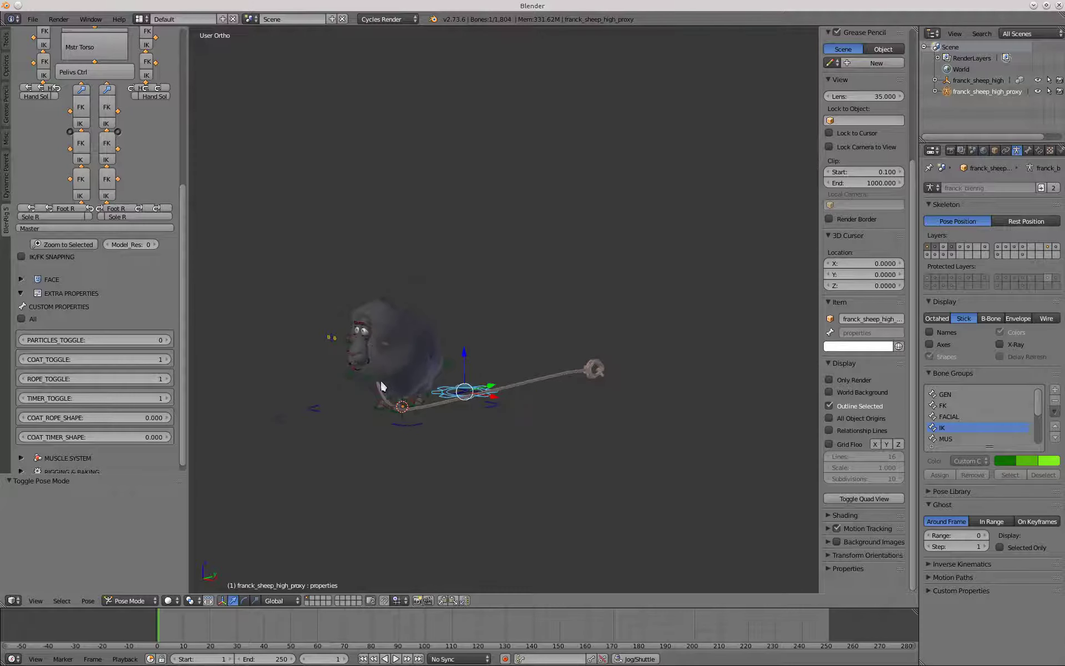
scroll(383, 383, up, 2)
scroll(399, 378, up, 1)
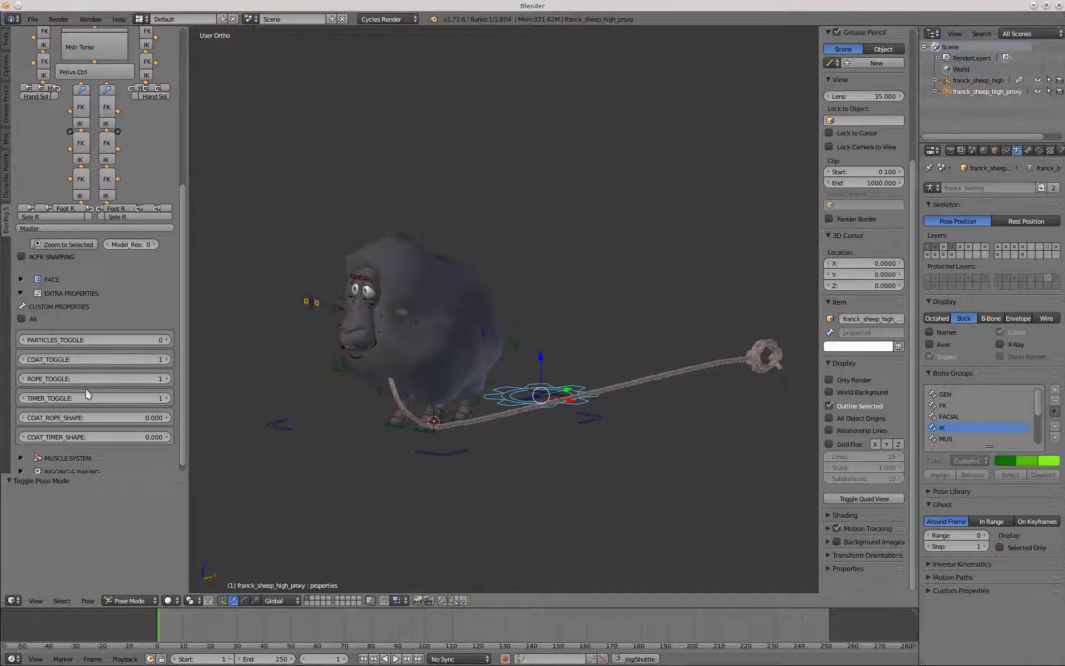
Hide the rope and the timer again by setting both of their toggles to 0, and view the sheep from the side
shift+middle_drag(401, 390, 419, 394)
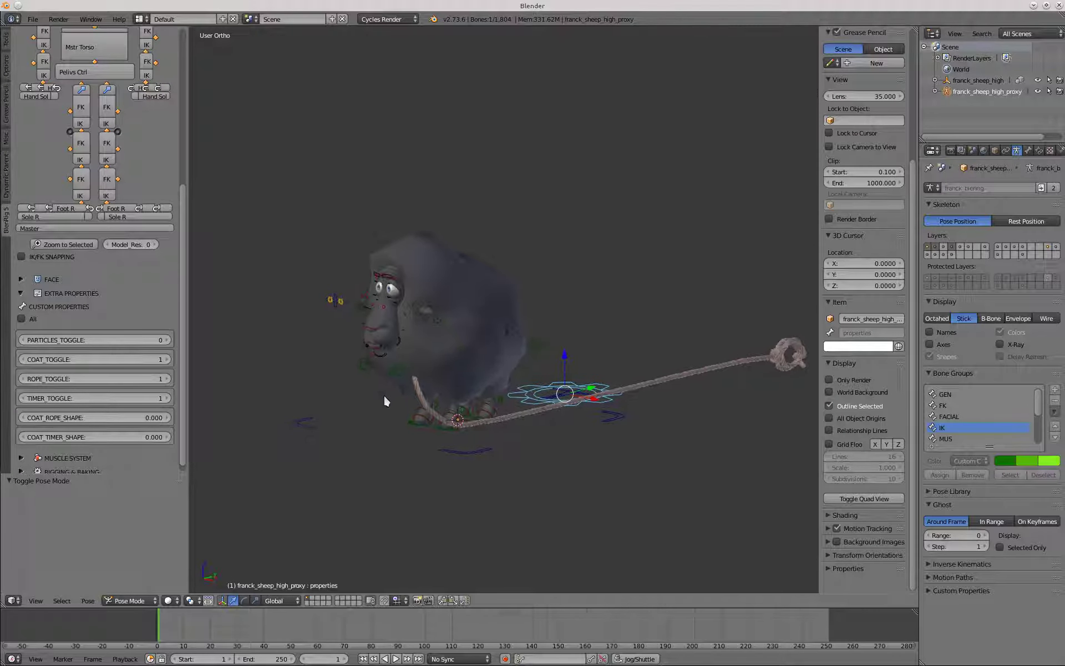
click(23, 379)
click(23, 398)
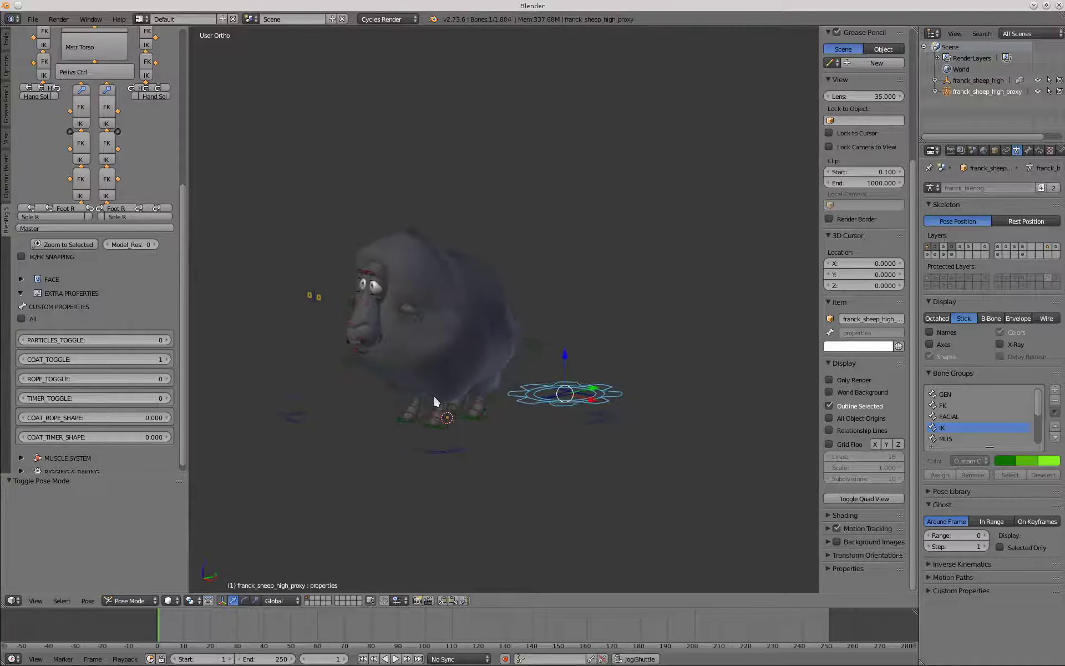
middle_drag(436, 399, 495, 366)
key(KP_3)
key(KP_4)
key(KP_4)
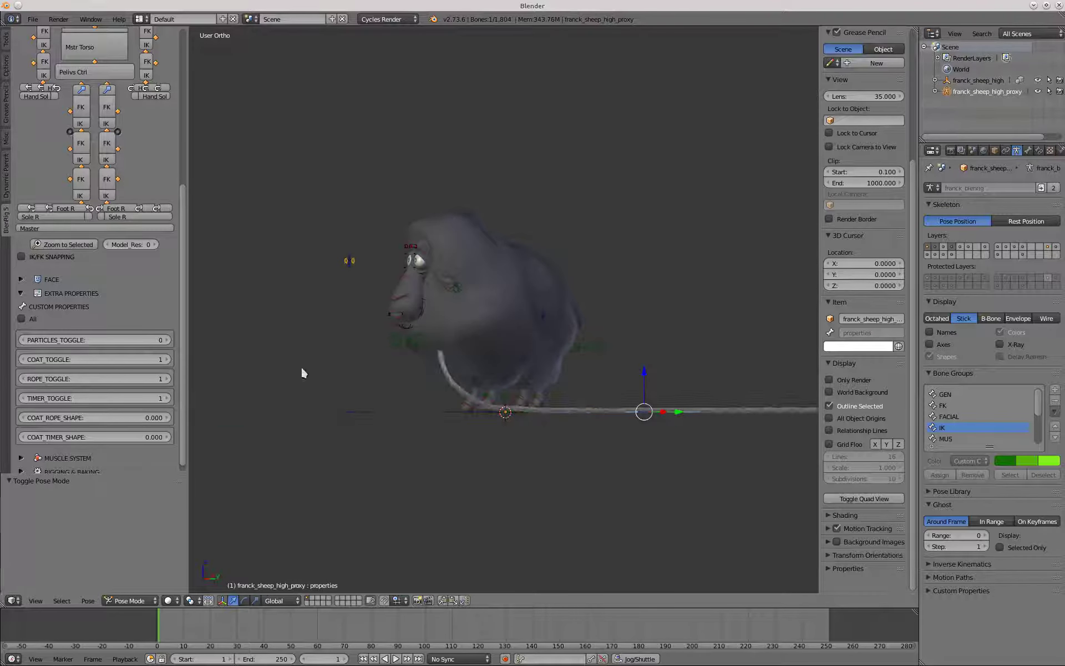
Select the linked franck_sheep_high group in Object Mode and make a proxy of its rope_rig
right_click(506, 432)
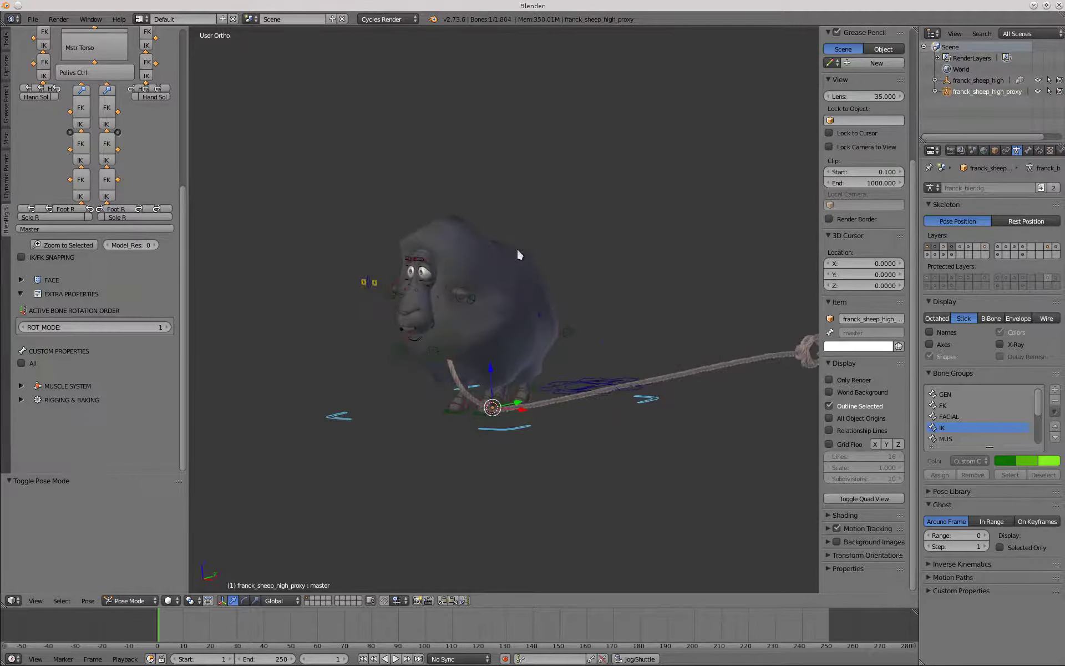
right_click(508, 253)
key(ctrl+alt+p)
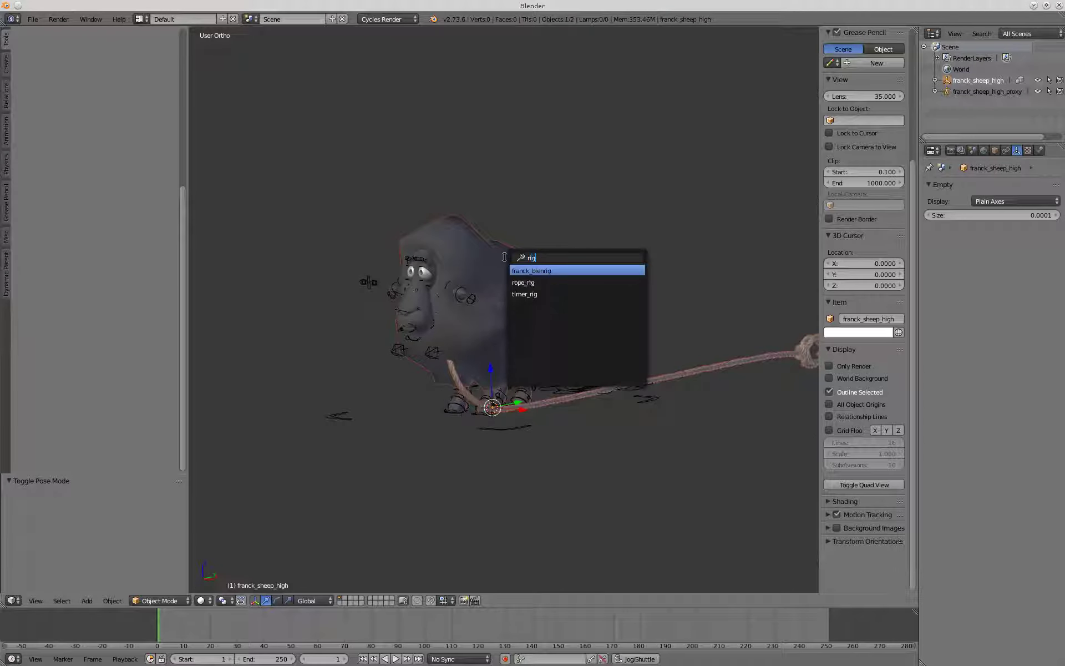
click(525, 283)
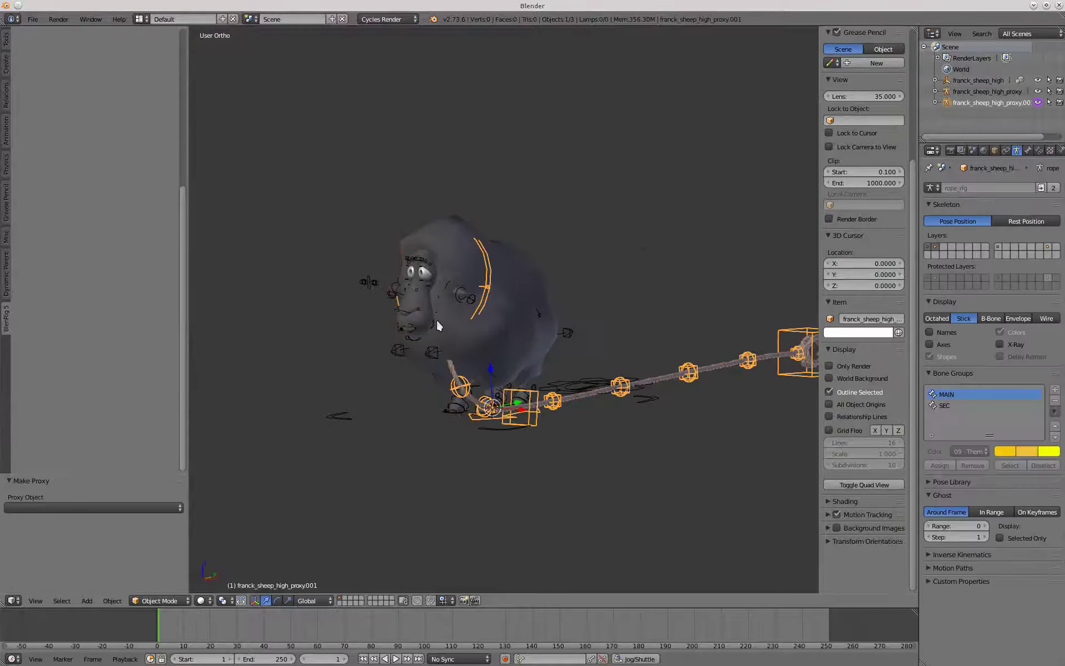
Reselect the linked franck_sheep_high group and make a proxy of its timer_rig
key(ctrl+alt+p)
right_click(514, 253)
key(ctrl+alt+p)
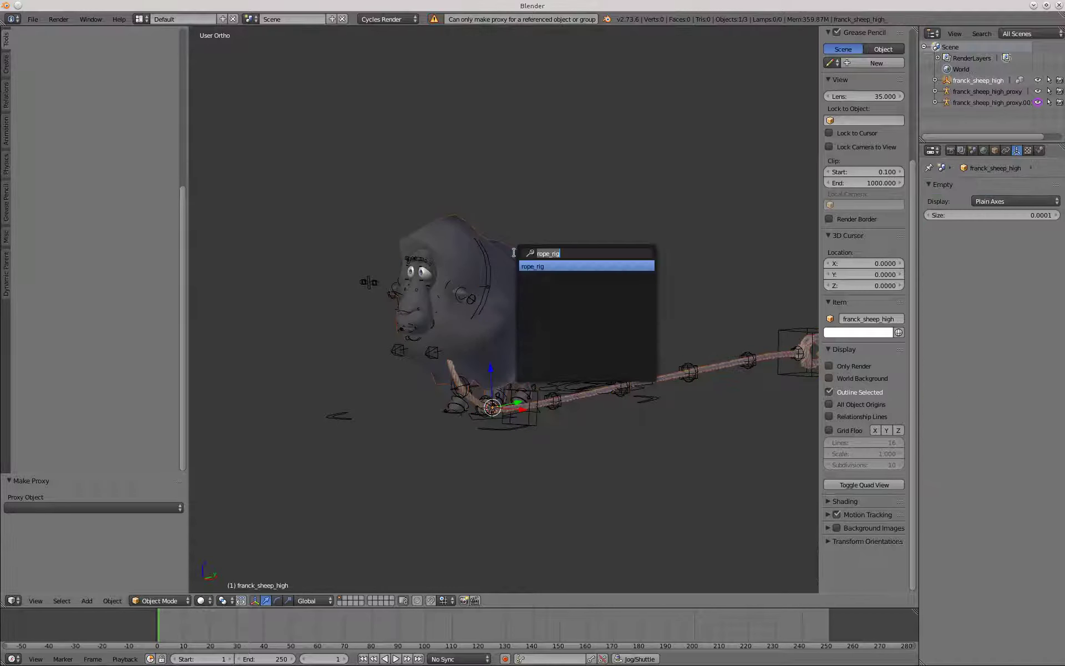
click(534, 290)
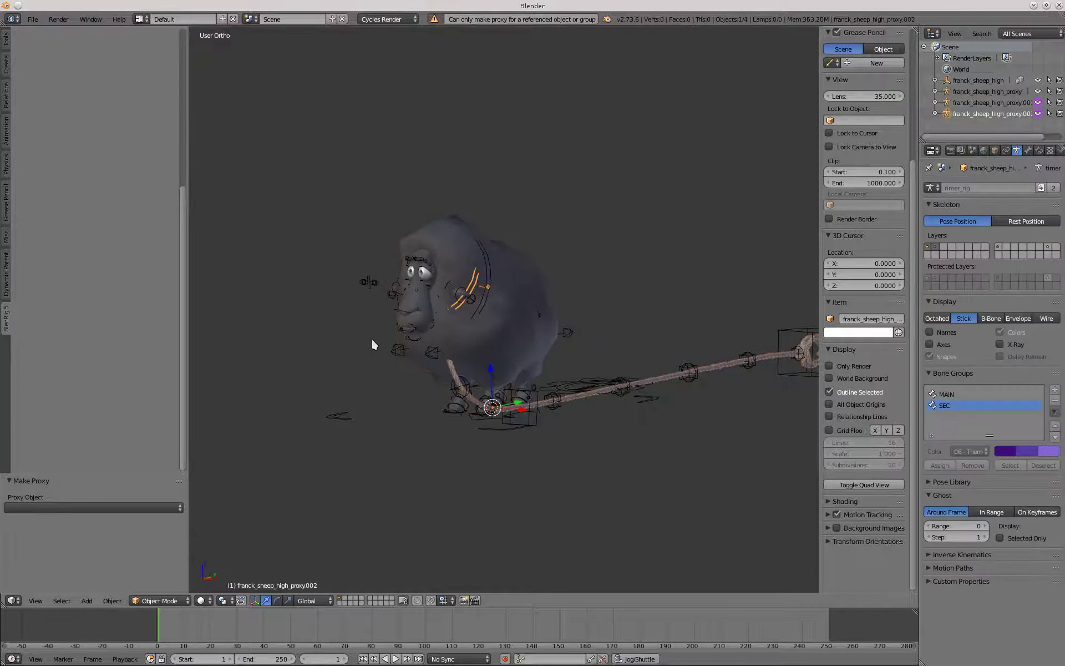
Put the timer rig proxy and the rope rig proxy into Pose Mode
click(178, 601)
click(171, 563)
right_click(682, 378)
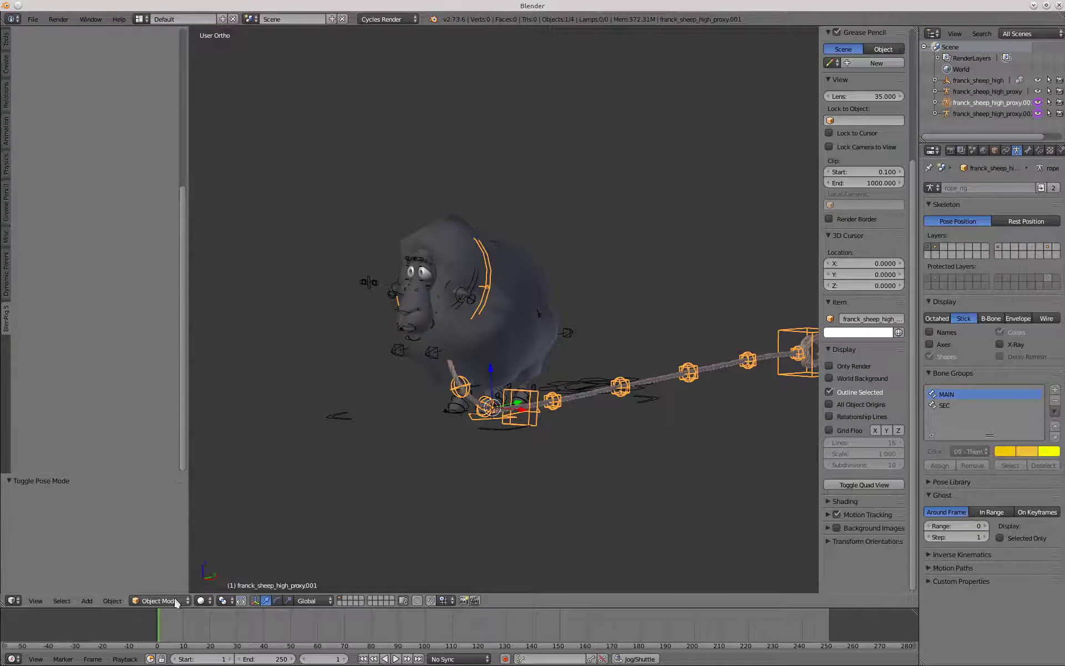
click(175, 601)
click(172, 564)
key(KP_3)
scroll(355, 321, up, 1)
shift+middle_drag(355, 312, 452, 300)
middle_drag(535, 385, 545, 400)
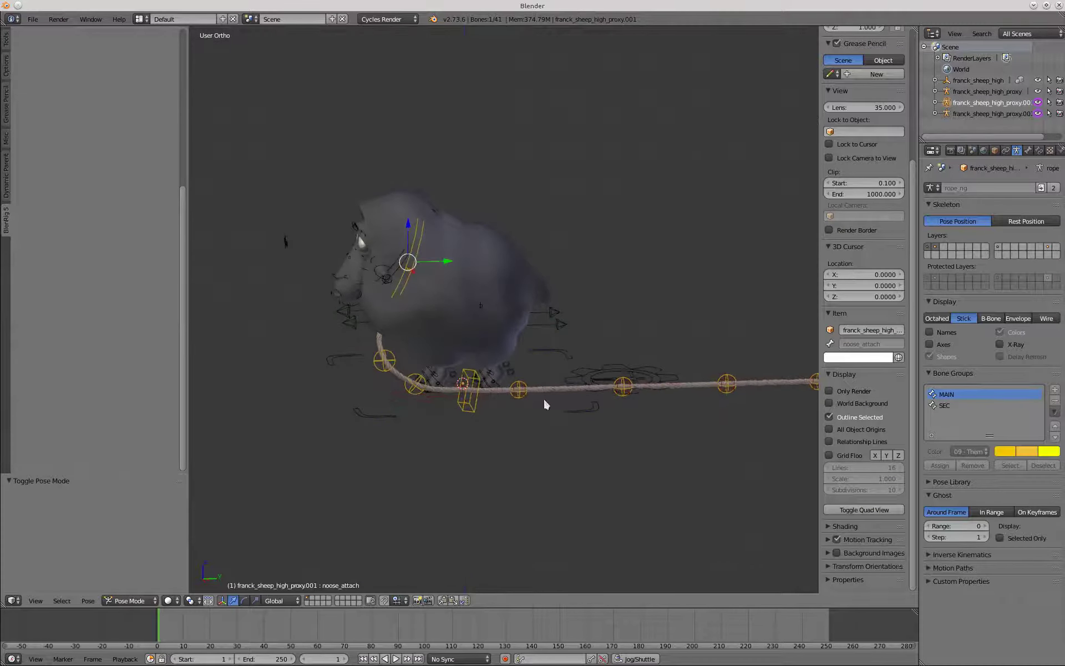
Select the properties control of the main sheep rig and set ROPE_TOGGLE to 0
right_click(583, 377)
middle_drag(426, 442, 466, 444)
scroll(594, 386, up, 1)
middle_drag(598, 384, 600, 387)
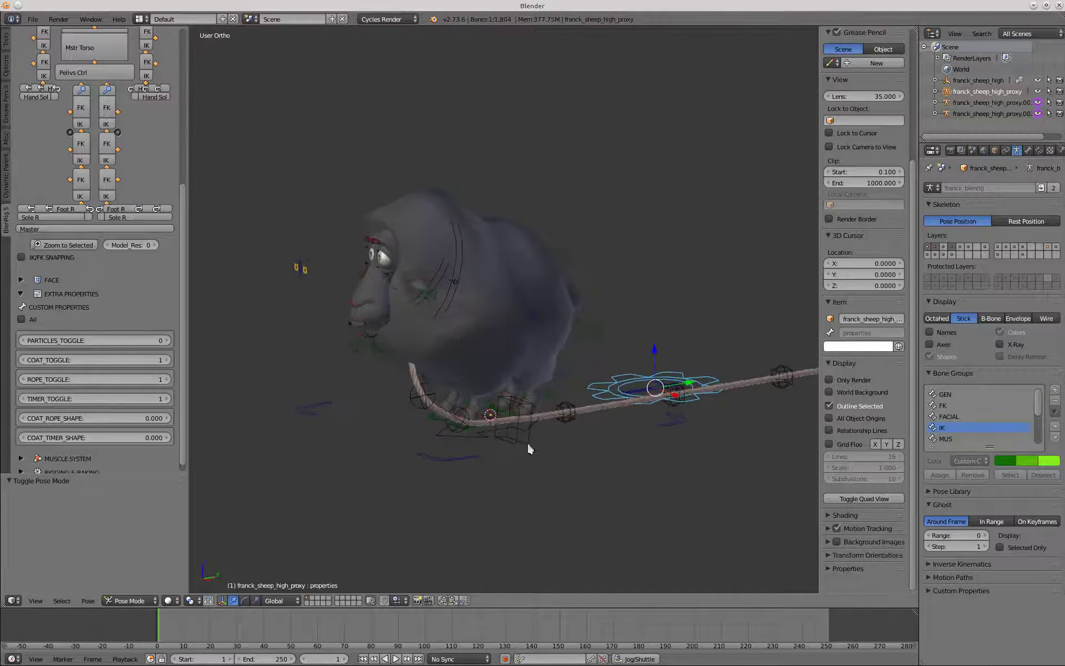
middle_drag(529, 448, 364, 374)
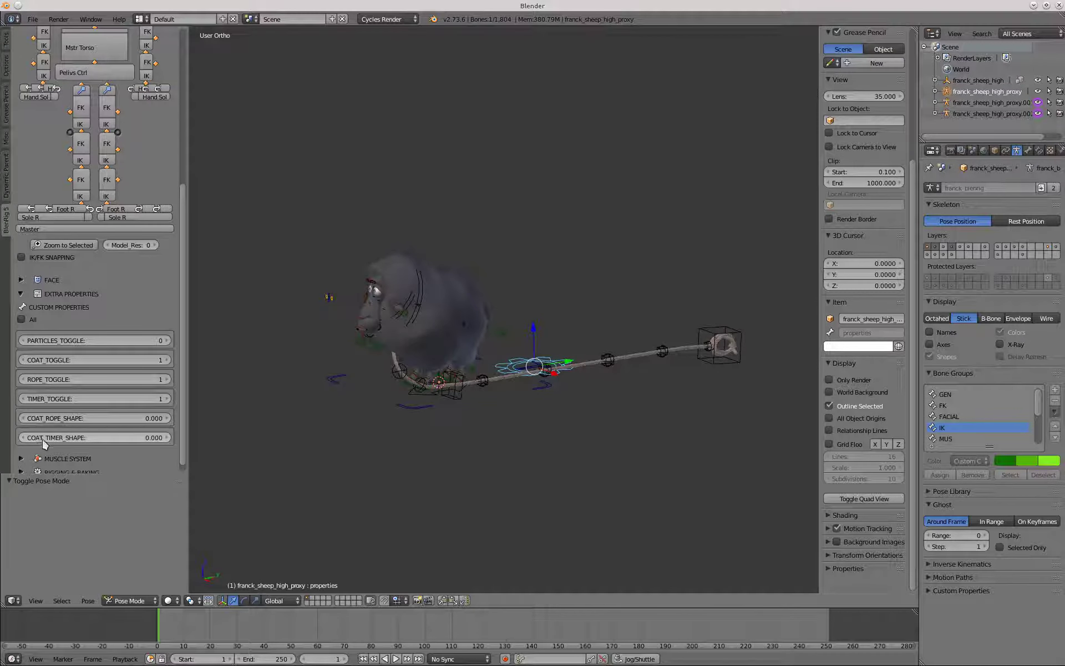
middle_drag(349, 389, 398, 402)
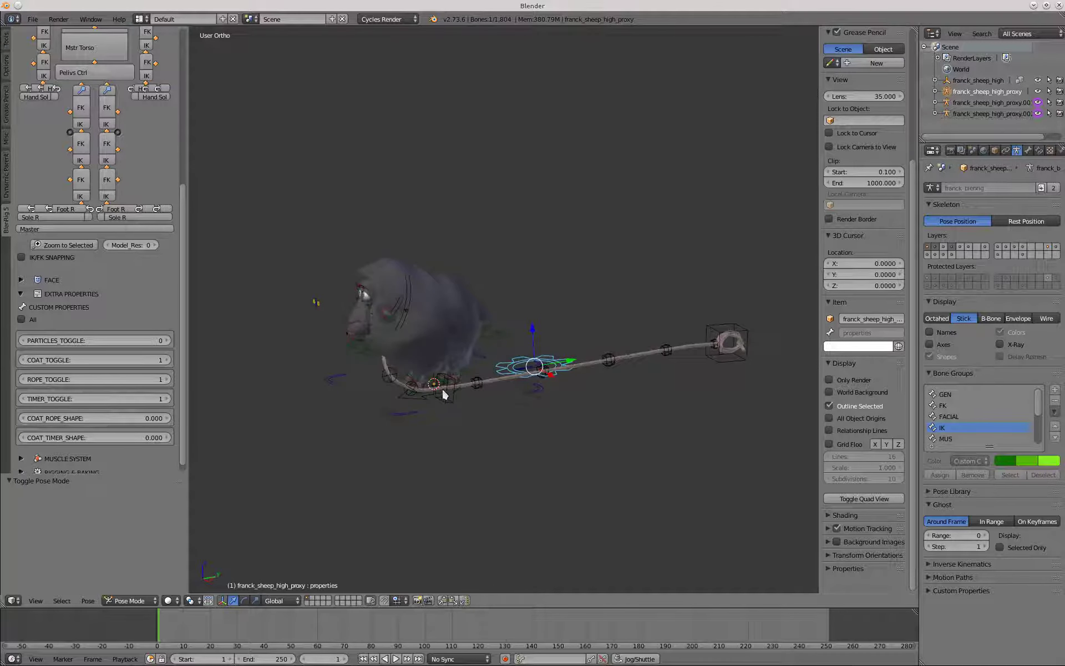
shift+middle_drag(391, 312, 347, 333)
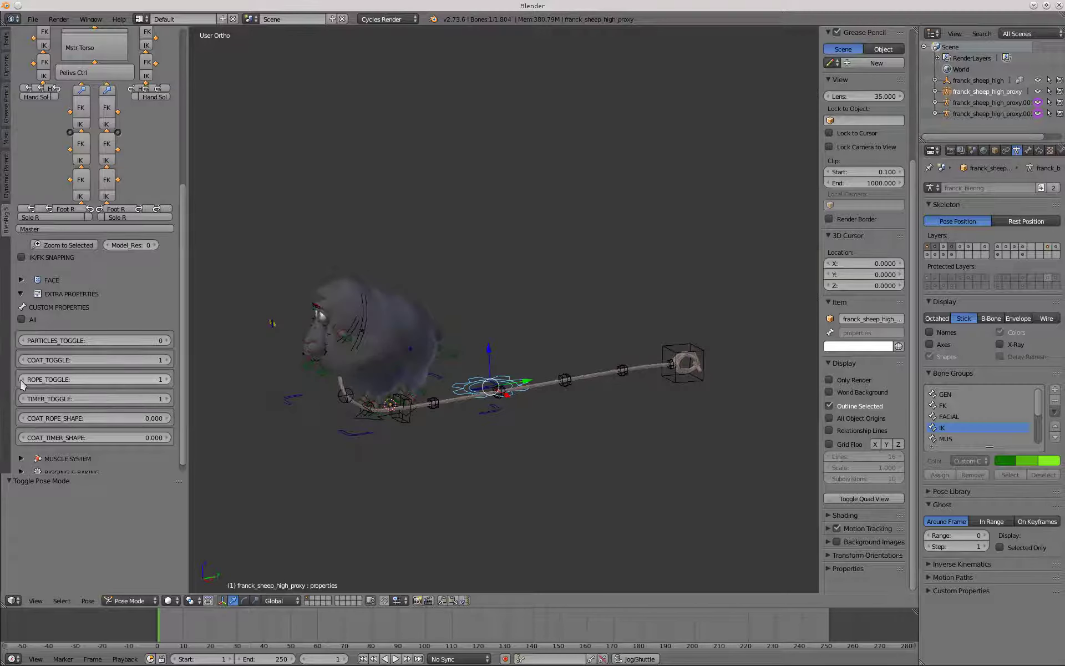
click(23, 381)
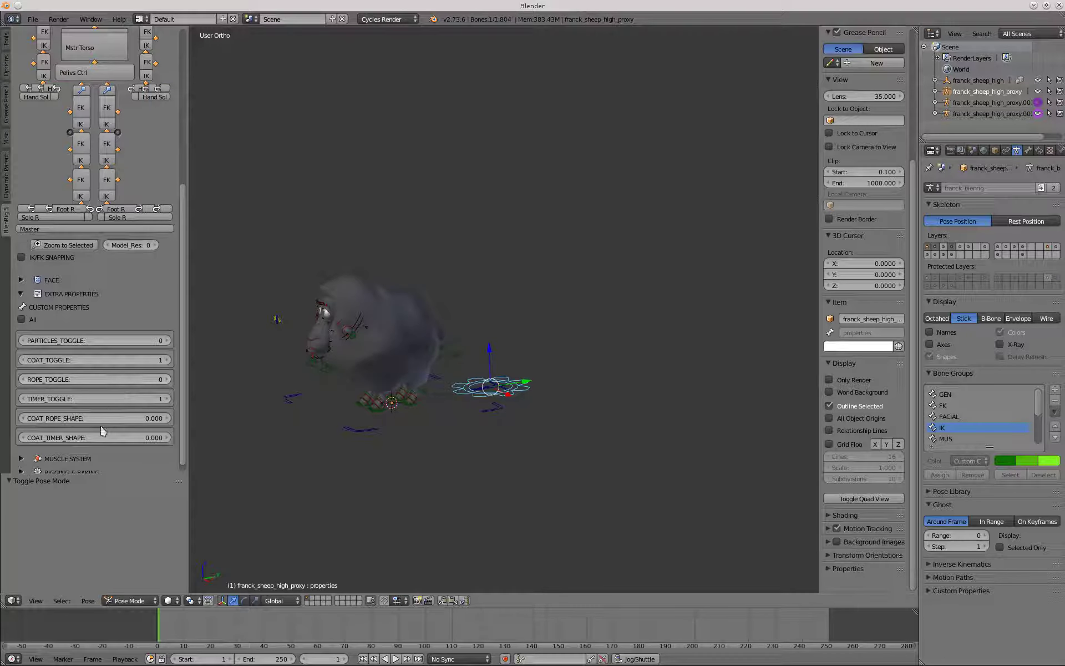
Raise COAT_TIMER_SHAPE so the wool coat fits around the timer collar, and view the collar up close
click(82, 438)
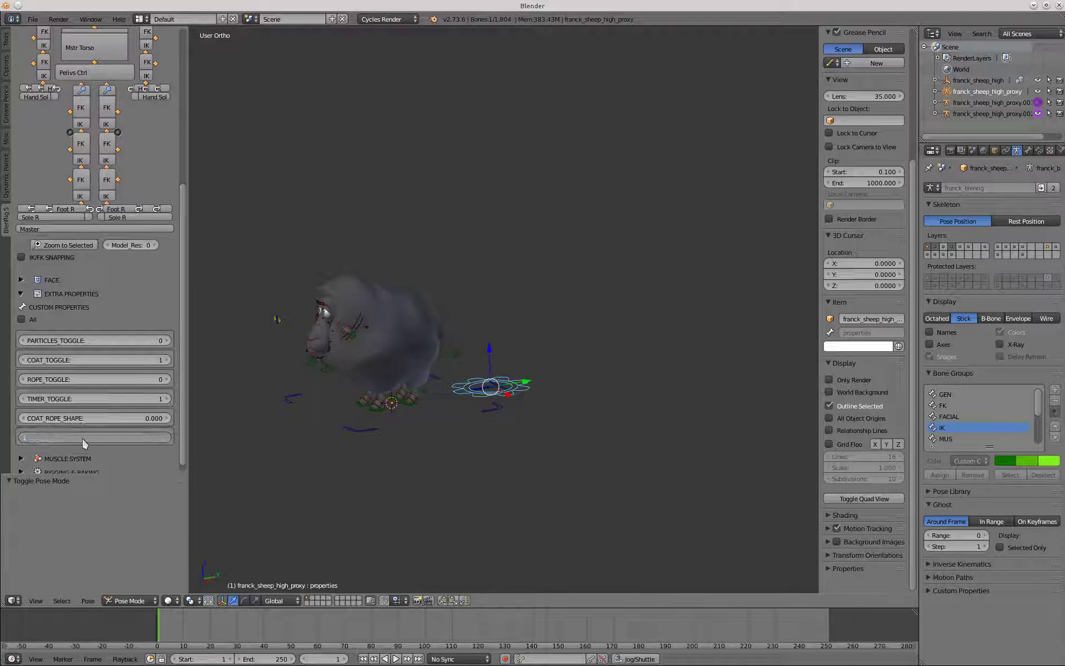
key(Return)
middle_drag(394, 427, 310, 203)
key(KP_3)
shift+middle_drag(310, 203, 474, 365)
middle_drag(379, 300, 437, 250)
mouse_move(437, 250)
shift+middle_down()
mouse_move(502, 266)
mouse_move(499, 332)
mouse_move(420, 261)
shift+middle_up()
scroll(94, 222, up, 8)
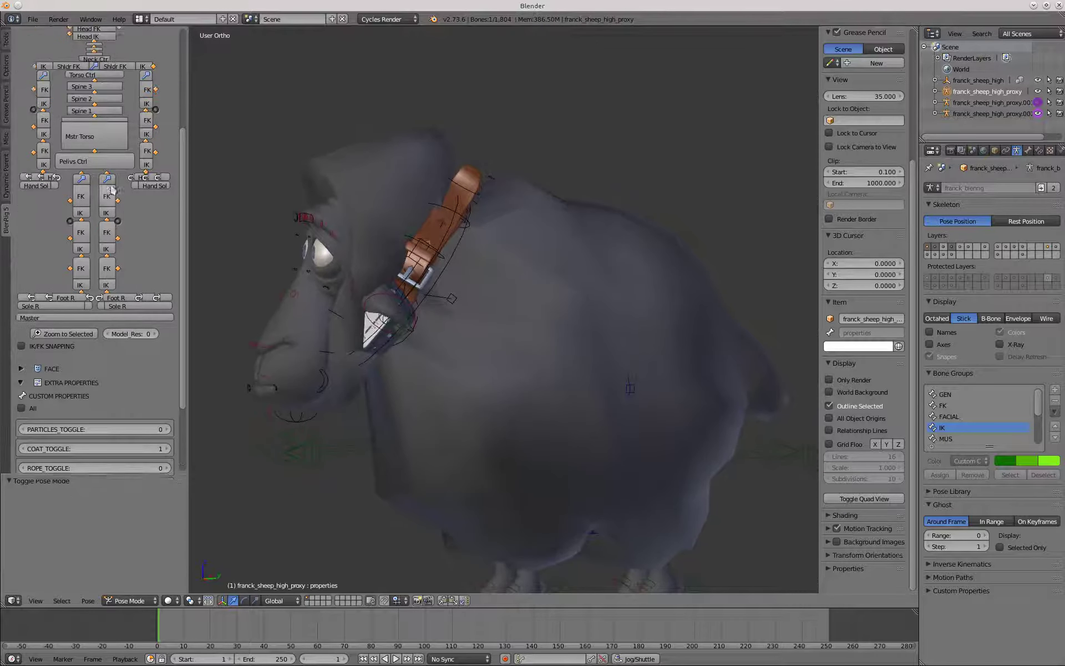
Select the sheep's neck control and try trackball rotations to test how the collar follows
click(96, 192)
key(r)
key(r)
right_click(452, 303)
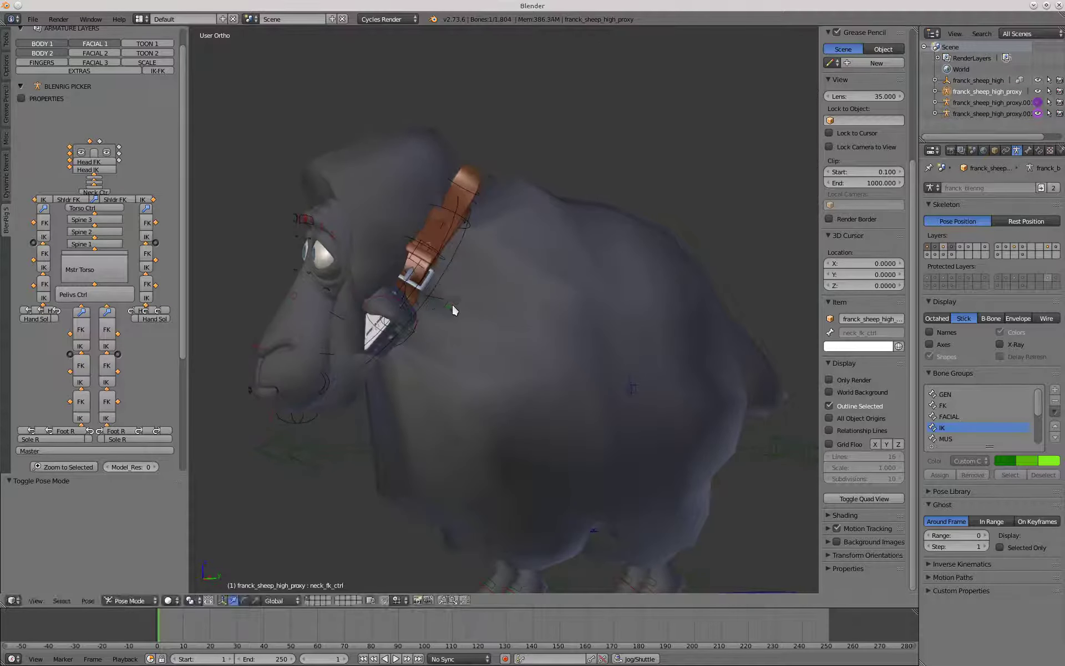
key(r)
key(r)
right_click(455, 308)
Select the master_torso control with the help of wireframe display and try moving the torso
key(z)
scroll(560, 287, down, 2)
right_click(558, 285)
key(z)
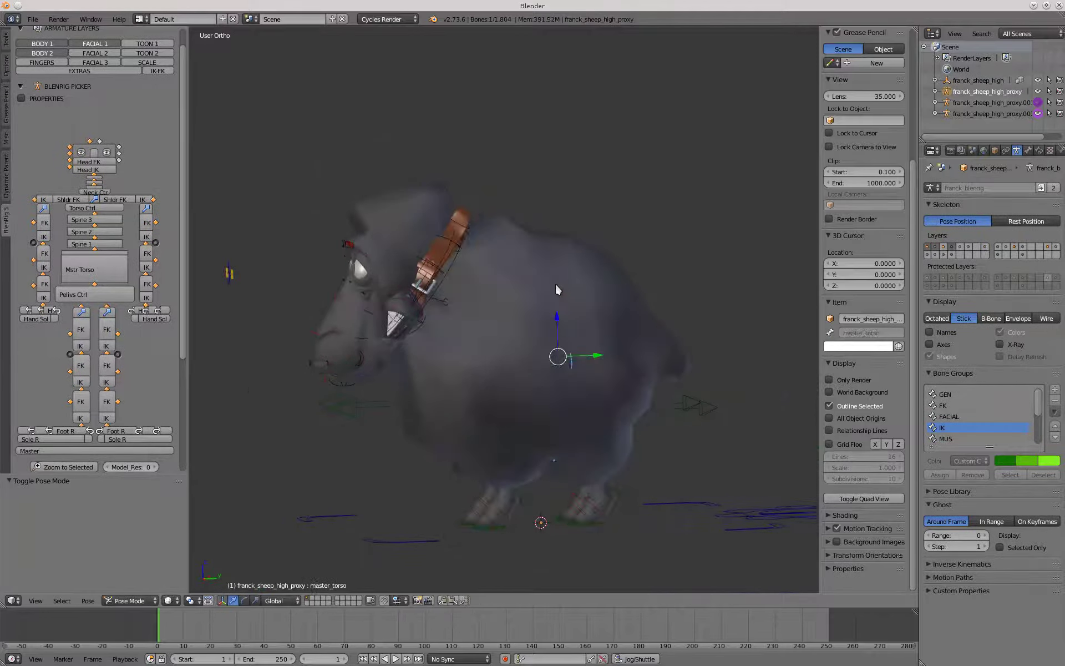
key(g)
right_click(558, 244)
Select the timer_mstr control of the timer rig and move the collar up above the sheep's head
scroll(412, 248, up, 2)
middle_drag(422, 278, 461, 304)
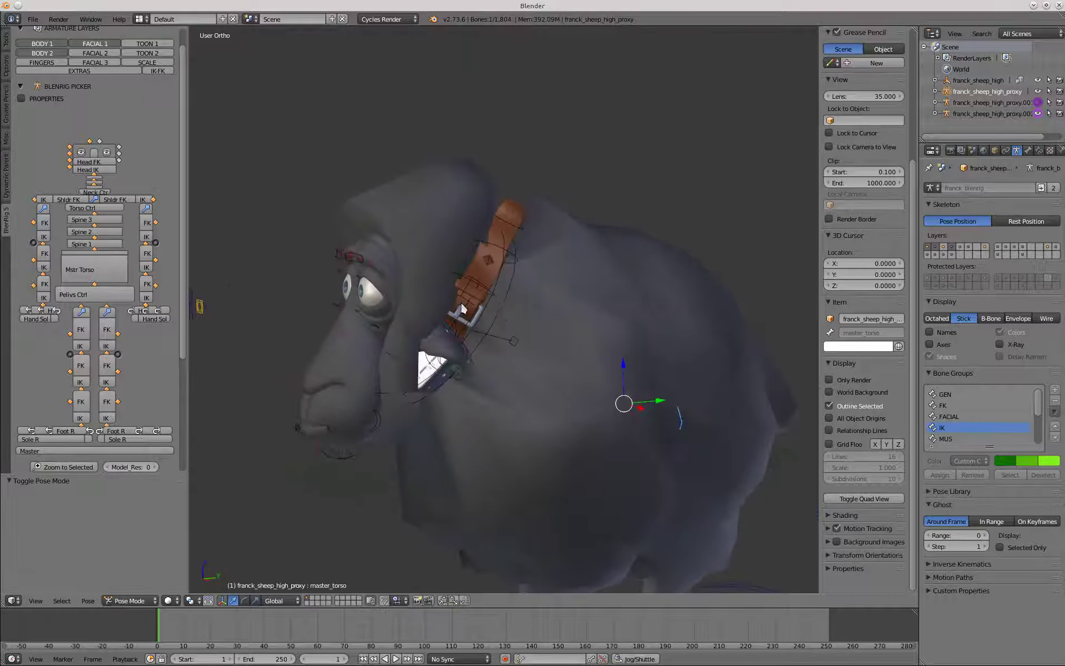
right_click(506, 302)
middle_drag(528, 340, 471, 310)
scroll(471, 311, up, 2)
key(g)
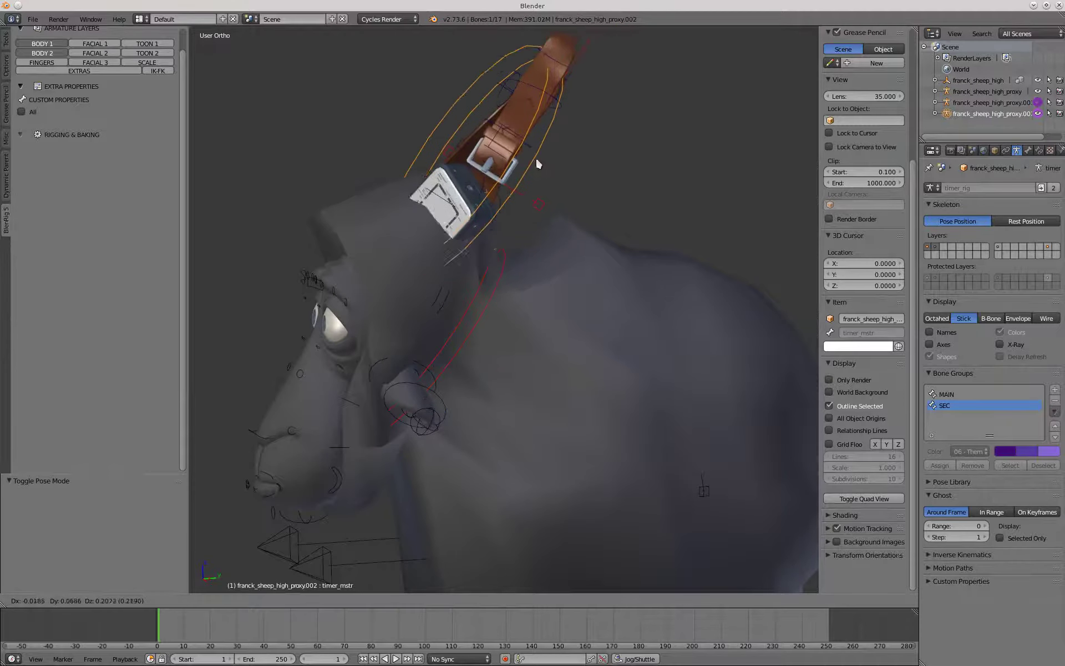
scroll(527, 197, down, 3)
click(528, 199)
Move the timer_mstr_pivot_point control by about X -0.053, Y 0.042, Z 0.101
scroll(494, 244, down, 3)
scroll(471, 139, up, 6)
middle_drag(464, 290, 392, 265)
scroll(392, 265, down, 2)
right_click(421, 220)
middle_drag(422, 219, 414, 222)
shift+middle_drag(413, 266, 511, 210)
key(g)
click(458, 298)
Rotate the collar freely with the timer_mstr_pivot_point control and clear that control's location
key(r)
key(r)
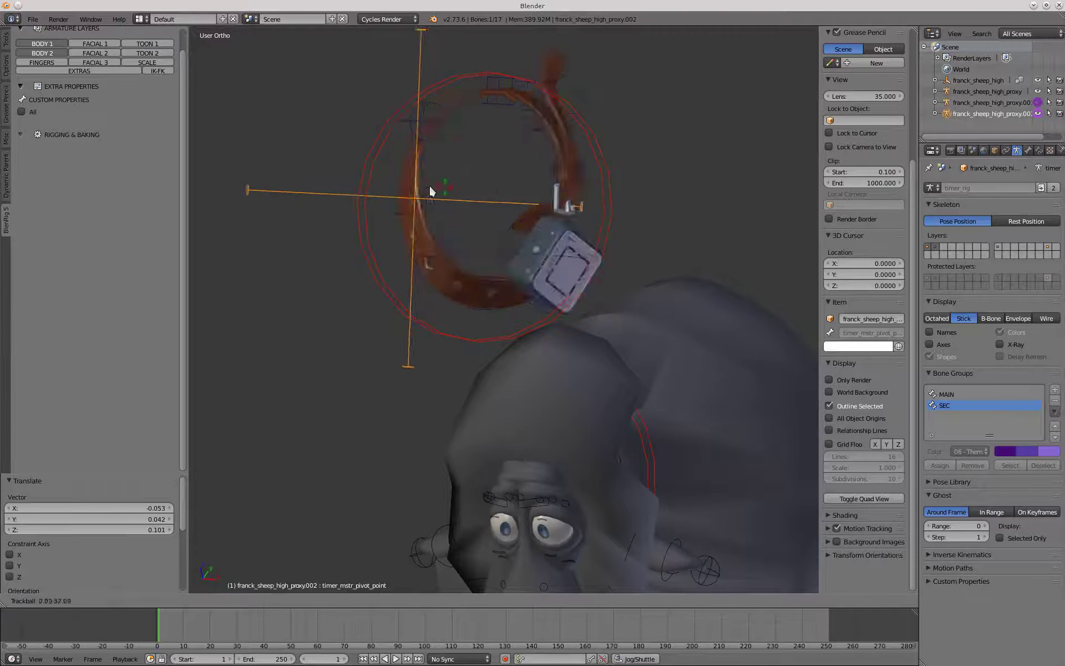
click(443, 195)
key(alt+g)
middle_drag(448, 239, 481, 272)
scroll(482, 272, up, 2)
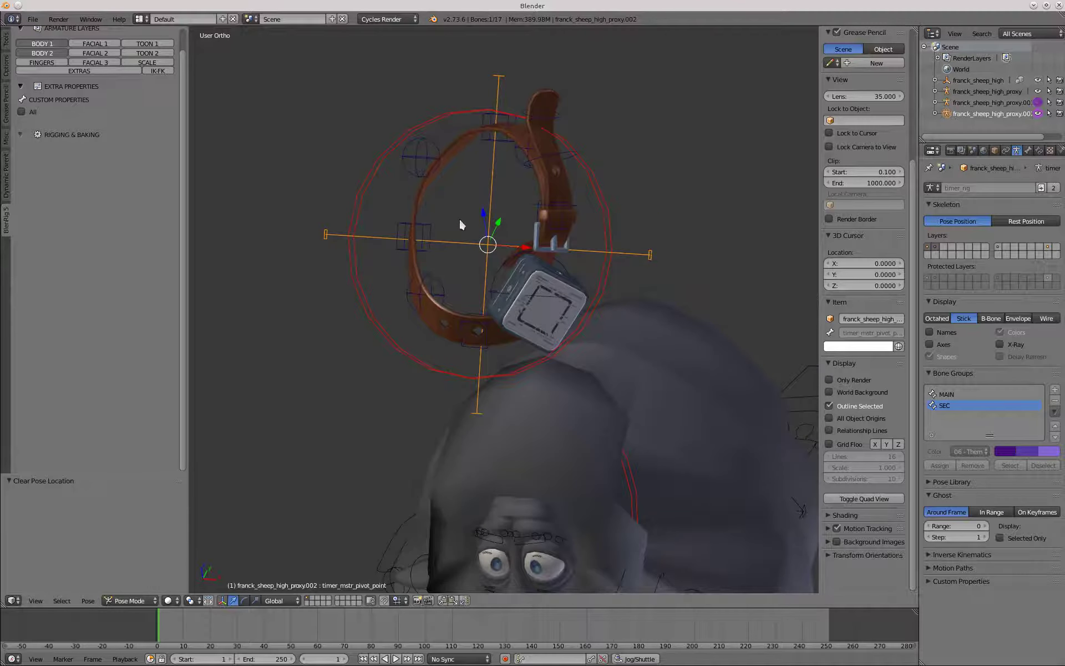
Select the timer_top_ctrl control at the top of the strap and try moving it
middle_drag(460, 220, 551, 230)
scroll(512, 135, up, 1)
right_click(520, 146)
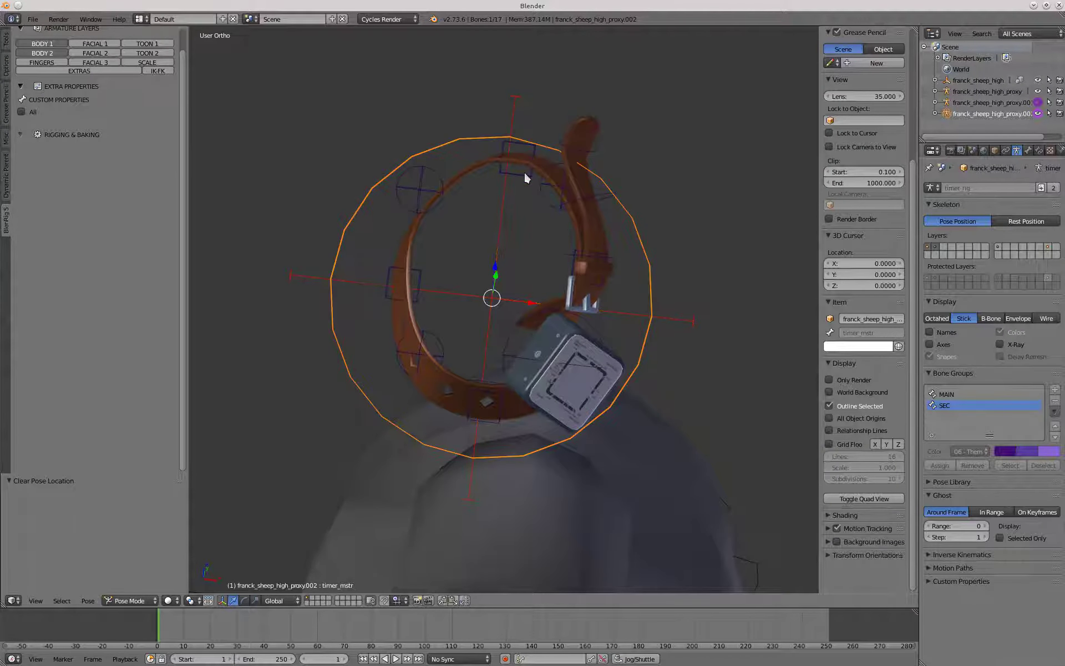
right_click(518, 145)
key(g)
right_click(515, 137)
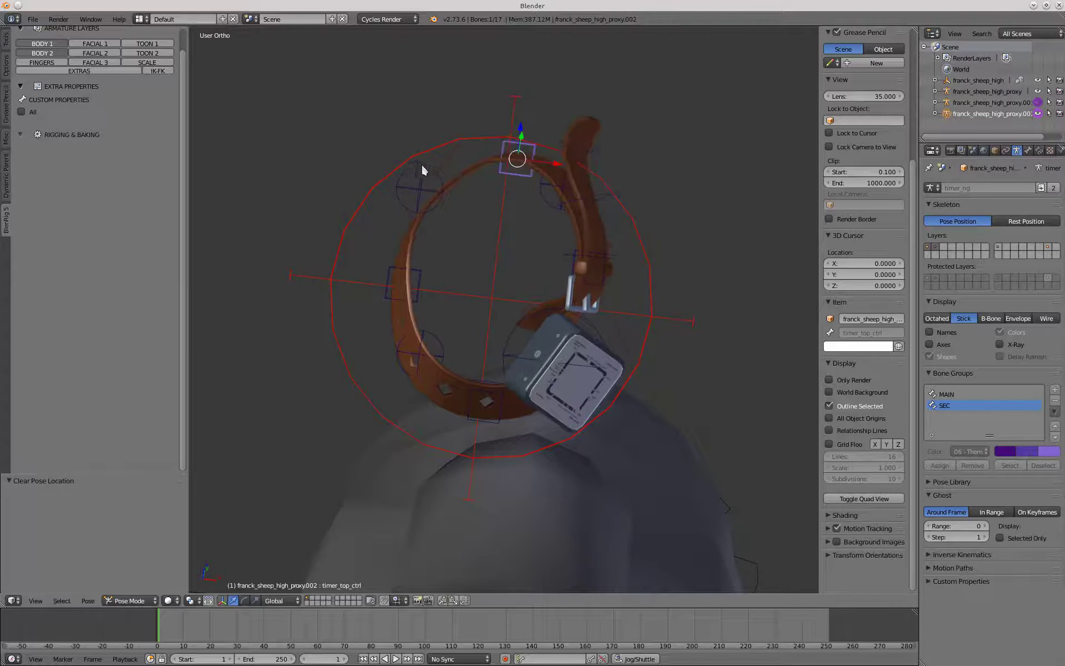
Try moving the round strap control beside timer_top_ctrl and the timer_R_ctrl_3 control to deform the strap
right_click(422, 167)
key(g)
click(409, 222)
right_click(419, 277)
key(g)
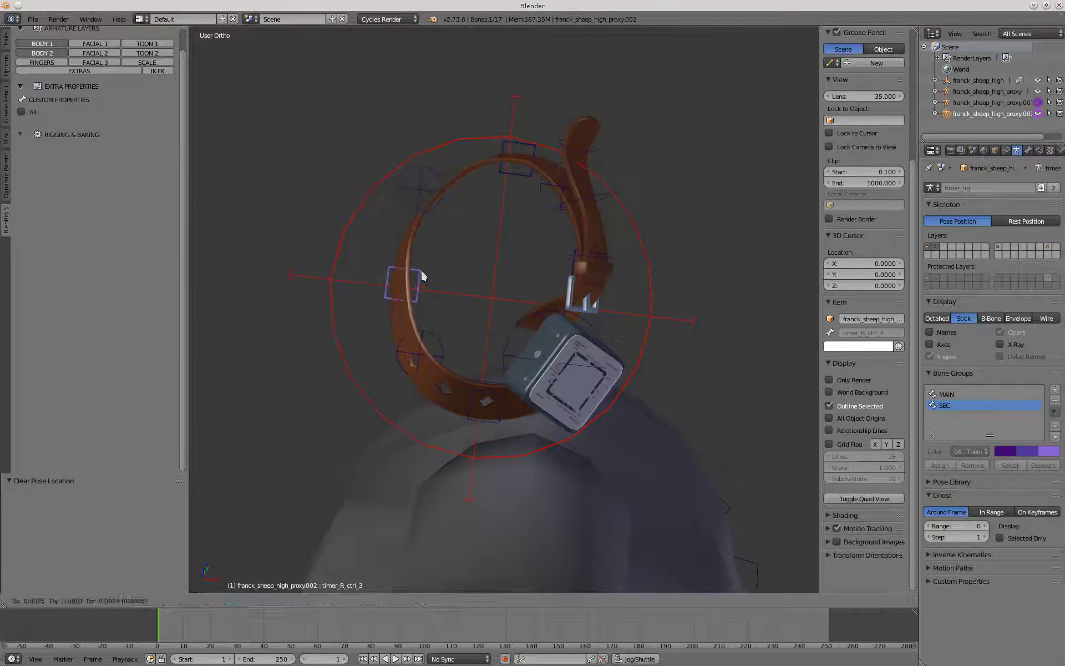
right_click(442, 256)
Select the timer_L_ctrl_2 control around the timer box and try moving it
right_click(514, 328)
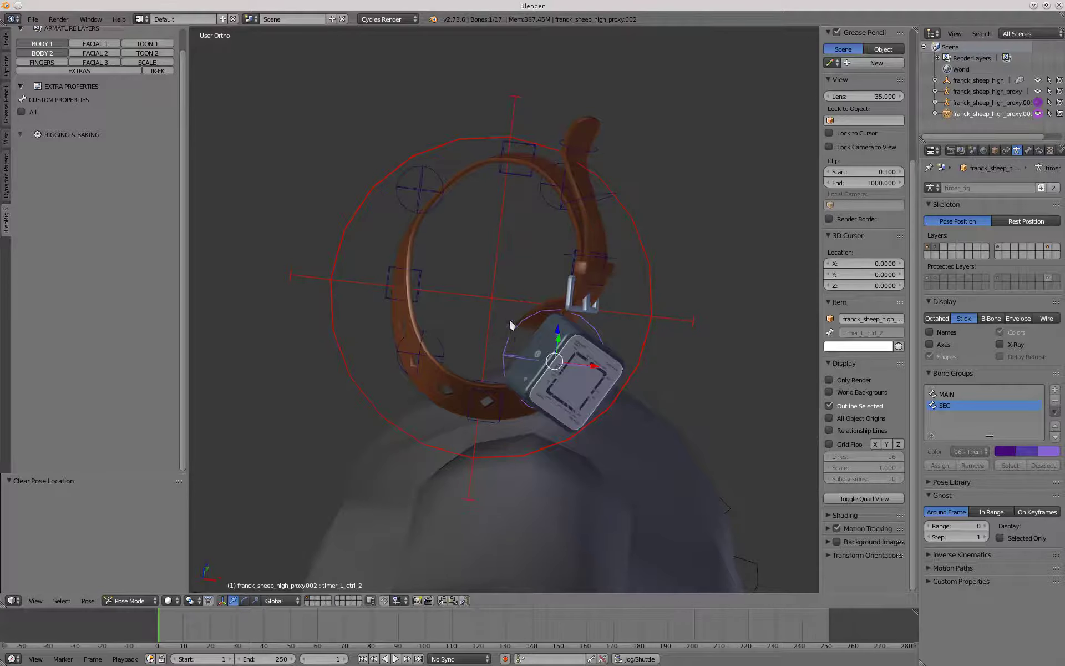
key(g)
right_click(516, 337)
scroll(522, 348, up, 3)
middle_drag(509, 359, 523, 361)
key(g)
right_click(514, 315)
Move the timer_L_ctrl_2 control slightly and rotate it freely to tilt the timer box
scroll(514, 315, down, 2)
scroll(518, 369, up, 2)
key(g)
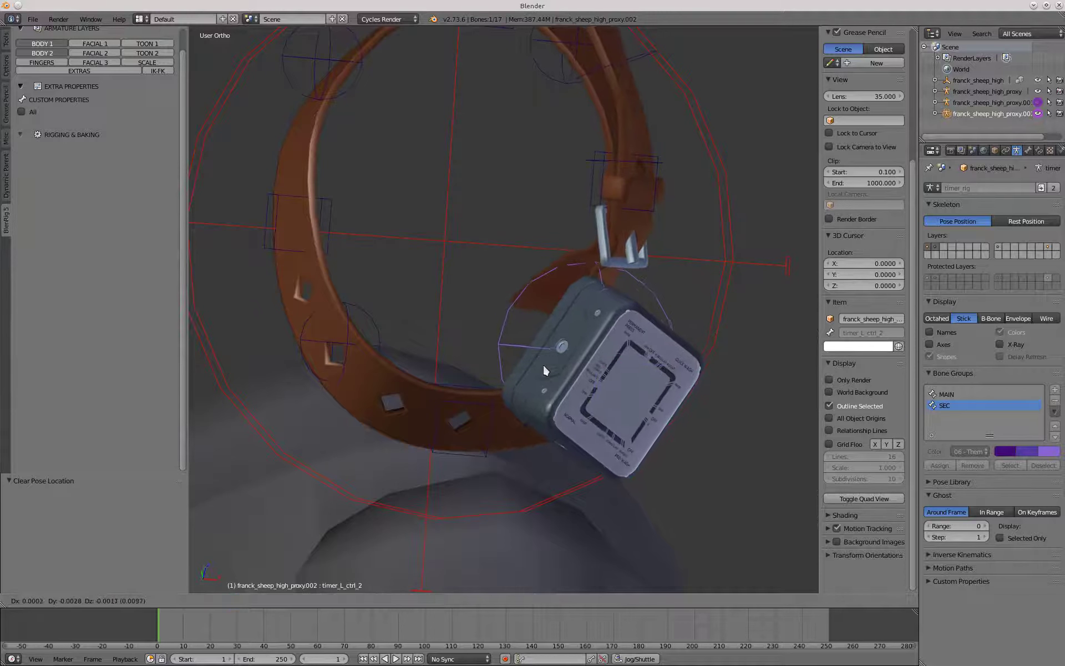
click(544, 363)
key(r)
key(r)
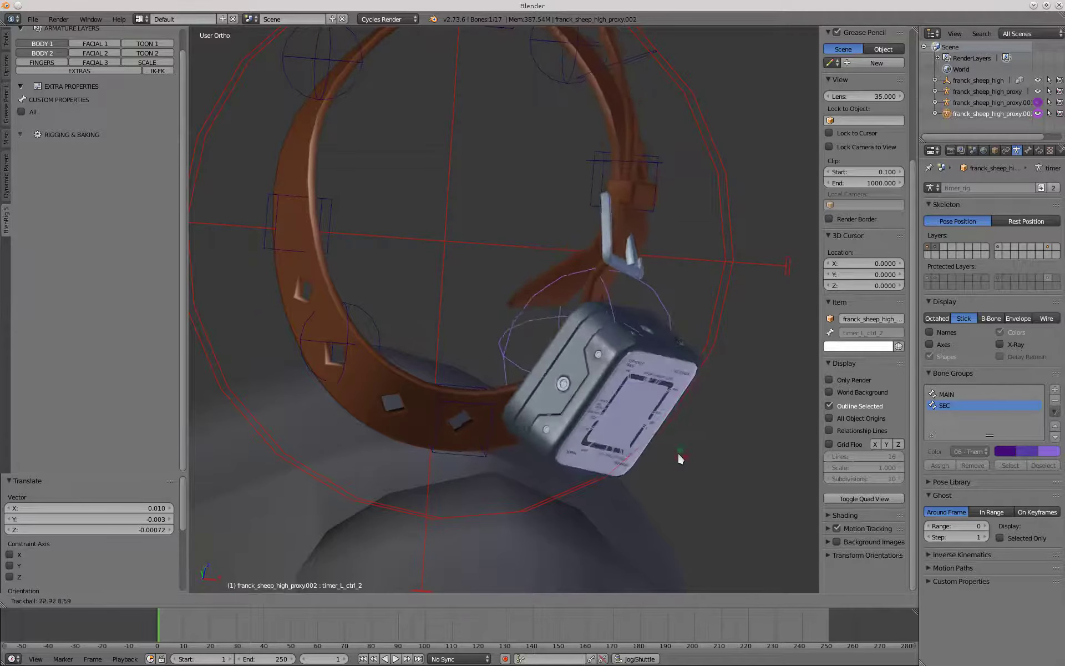
click(678, 451)
key(r)
key(r)
click(646, 390)
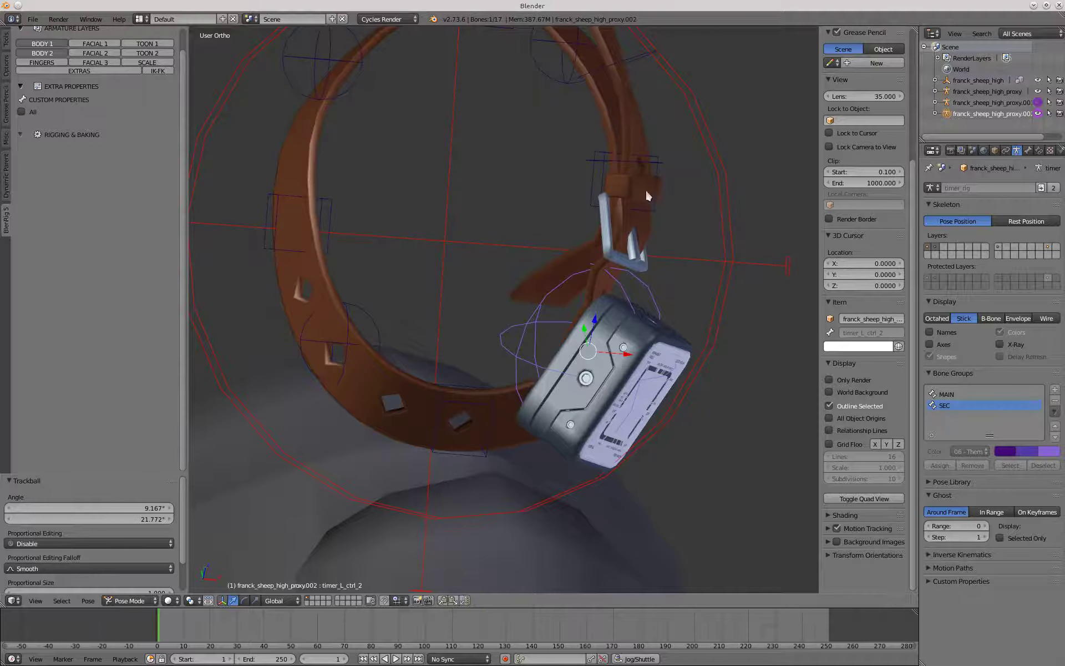
Select the round timer_L_ctrl_4 control near the top of the strap and move it to deform the collar
right_click(650, 207)
scroll(641, 219, down, 2)
middle_drag(604, 246, 571, 198)
right_click(558, 161)
key(g)
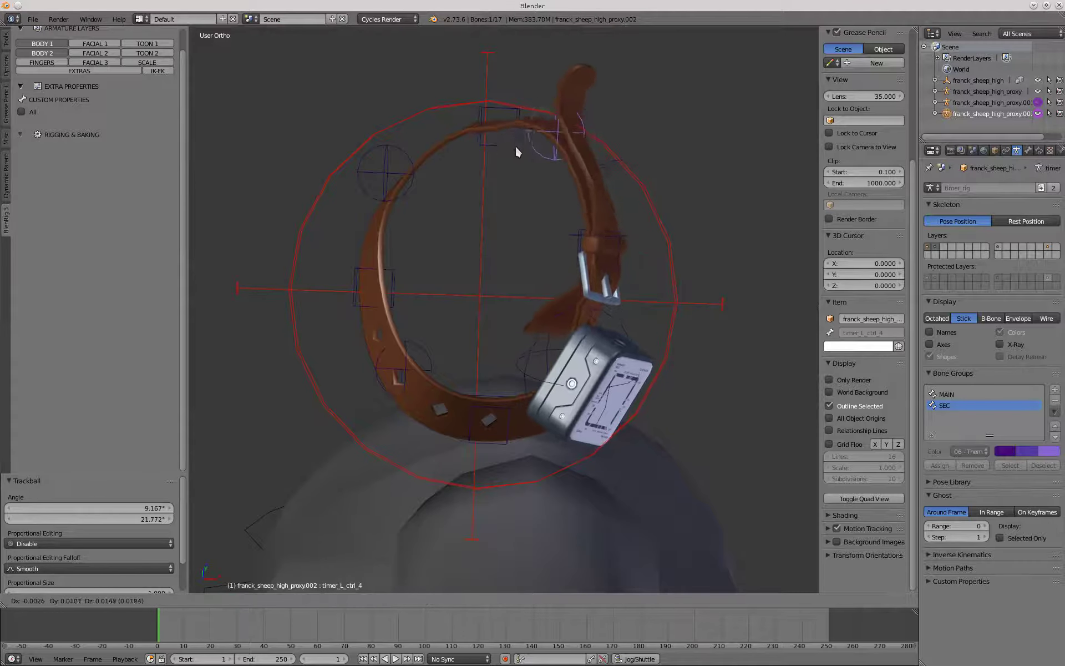
click(535, 153)
Select the round strap control opposite timer_L_ctrl_4 and move it several times to reshape that side of the collar
right_click(387, 175)
key(g)
click(407, 198)
middle_drag(422, 211, 631, 239)
key(g)
click(513, 290)
key(g)
click(530, 242)
Rotate the belt_2 and belt_3 controls to bend the loose end of the belt outward
scroll(606, 228, up, 1)
right_click(602, 236)
key(r)
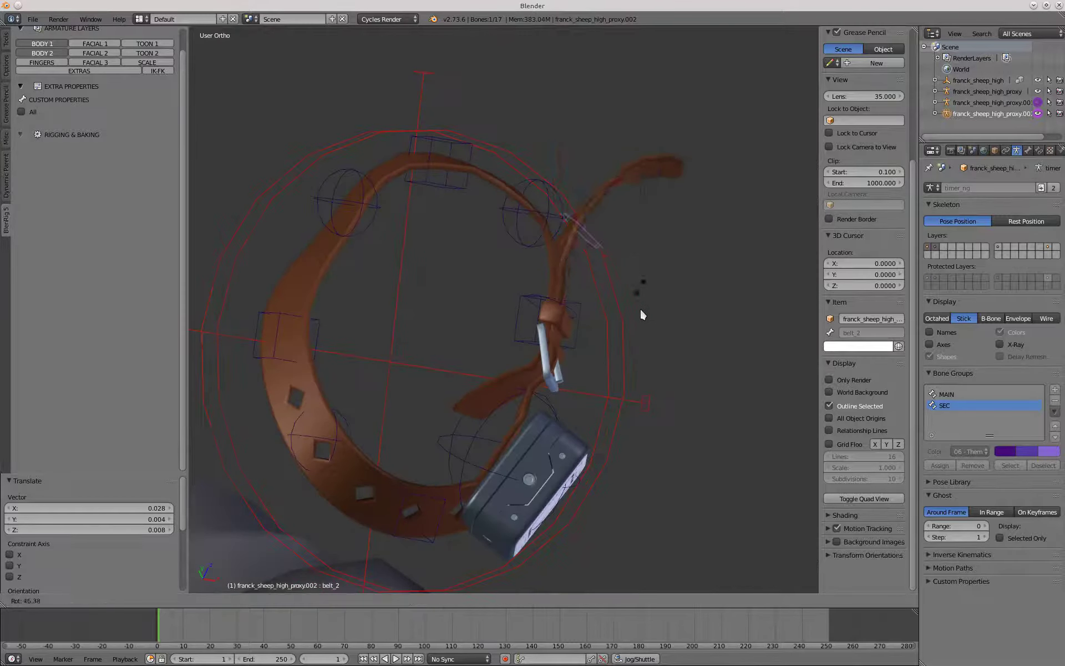
click(632, 324)
right_click(658, 226)
key(r)
right_click(637, 277)
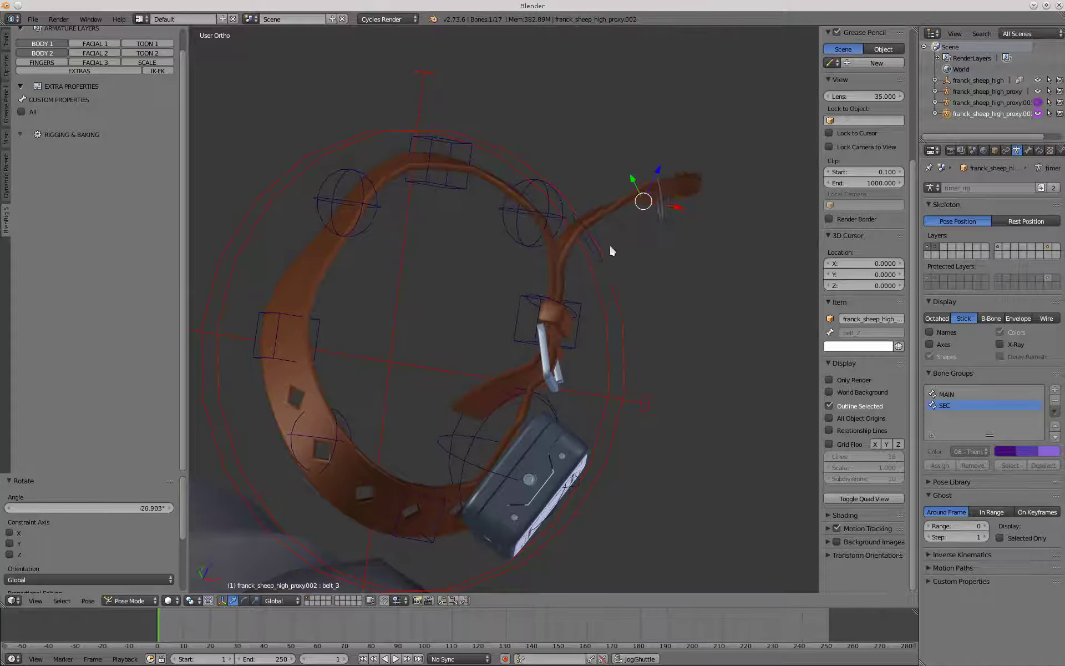
Rotate the belt_2 control by about 50° and rotate belt_1 slightly to fold the loose belt end downward
right_click(599, 251)
key(r)
click(606, 314)
right_click(575, 314)
key(r)
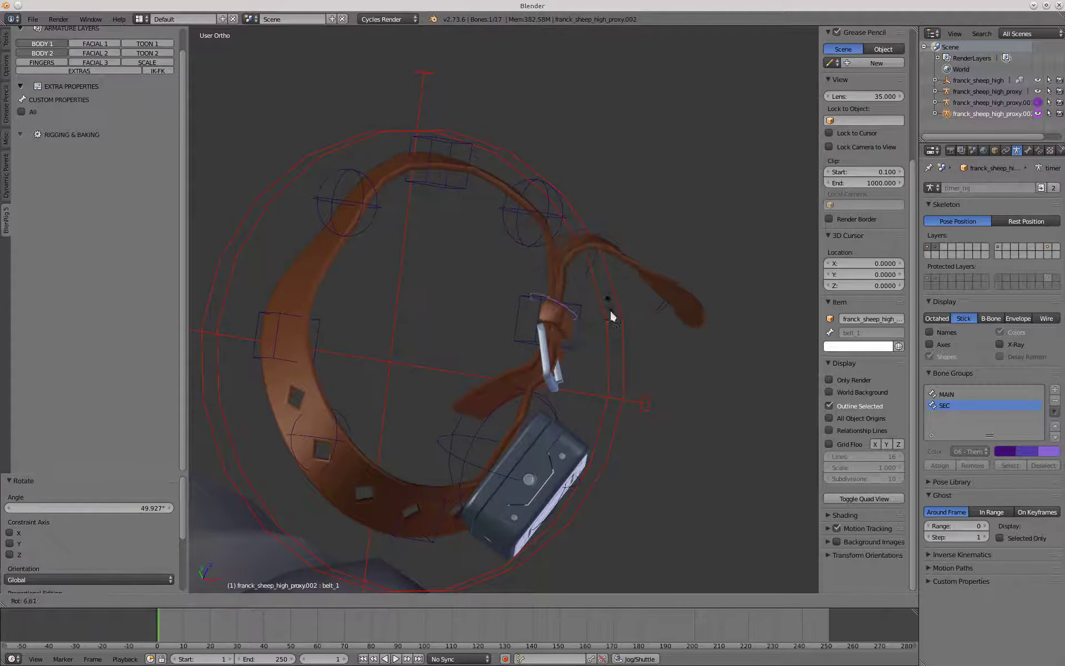
click(609, 340)
Select the timer_mstr control and clear its location to put the collar back around the sheep's neck
middle_drag(609, 340, 526, 272)
scroll(526, 273, down, 4)
right_click(541, 258)
key(alt+g)
scroll(516, 299, down, 3)
middle_drag(544, 316, 507, 331)
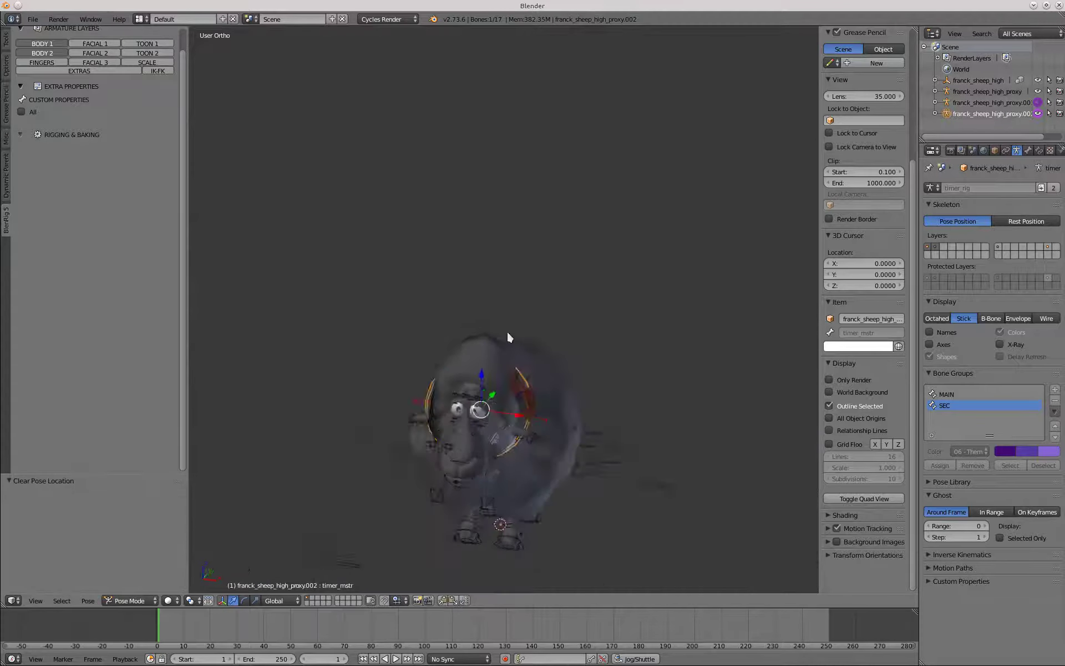
Select the timer_L_bottom control under the timer box and move it to reposition the box beside the face
scroll(505, 427, up, 5)
key(z)
right_click(390, 426)
key(z)
key(g)
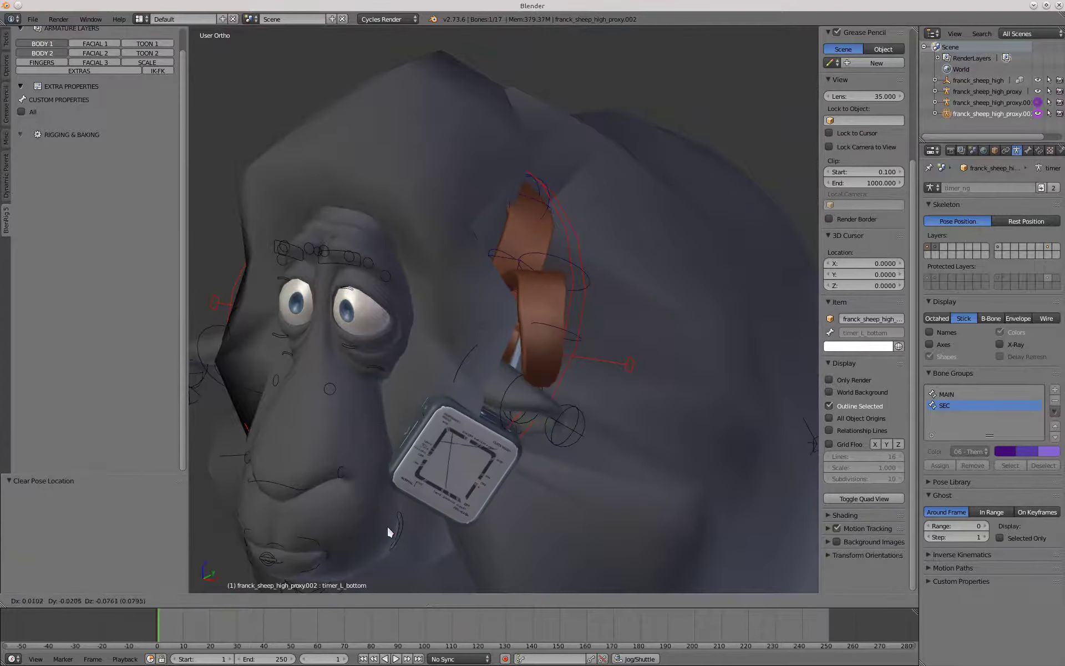
click(388, 533)
middle_drag(388, 531, 489, 388)
key(g)
click(516, 322)
Select the timer_L_ctrl_2 control in wireframe and move it to adjust the hanging timer box
key(z)
right_click(499, 288)
right_click(503, 302)
key(z)
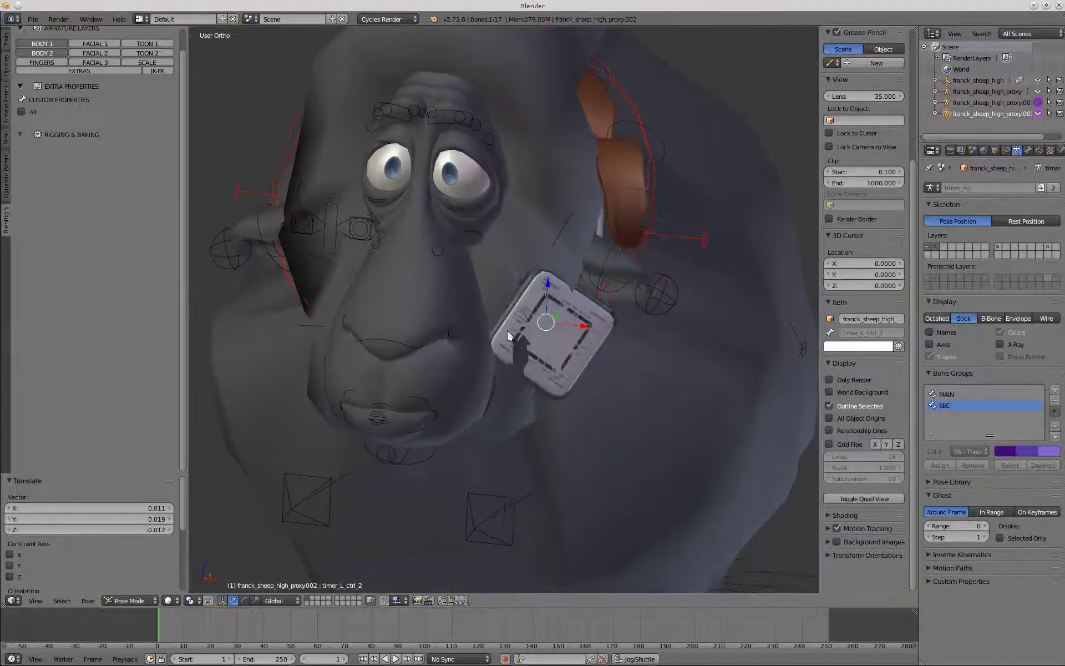
key(g)
click(554, 361)
Examine the posed timer collar and the surrounding sheep rig controls from the side
scroll(557, 292, down, 2)
middle_drag(557, 291, 494, 283)
middle_drag(604, 231, 574, 244)
scroll(483, 411, down, 3)
right_click(479, 431)
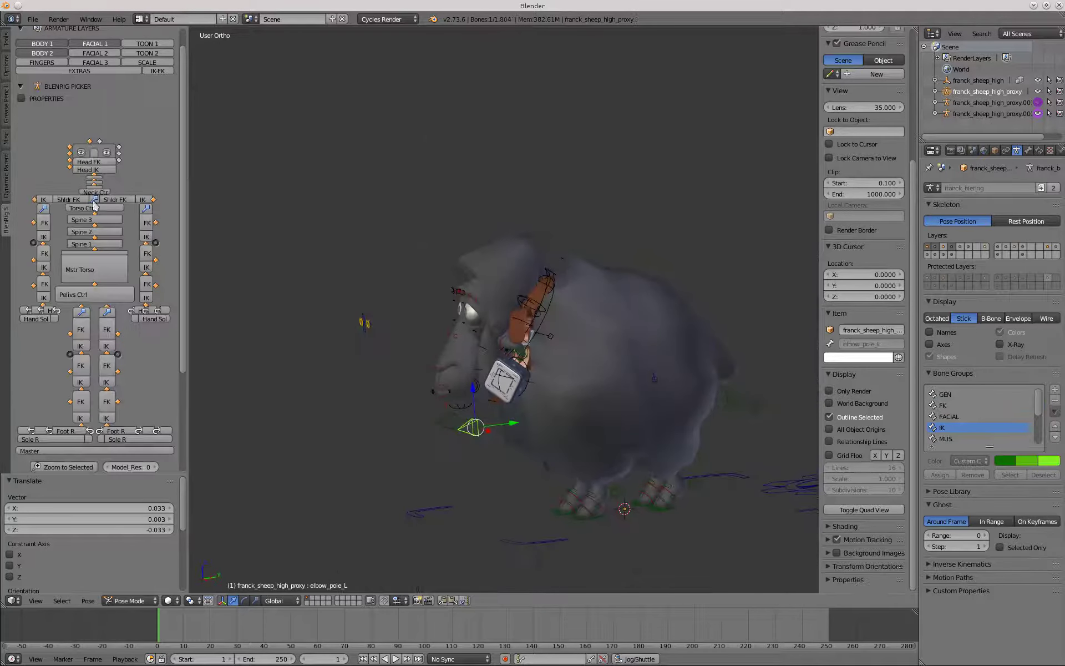
right_click(477, 333)
scroll(477, 331, up, 2)
scroll(478, 327, down, 2)
key(KP_3)
scroll(471, 288, up, 3)
scroll(470, 288, up, 1)
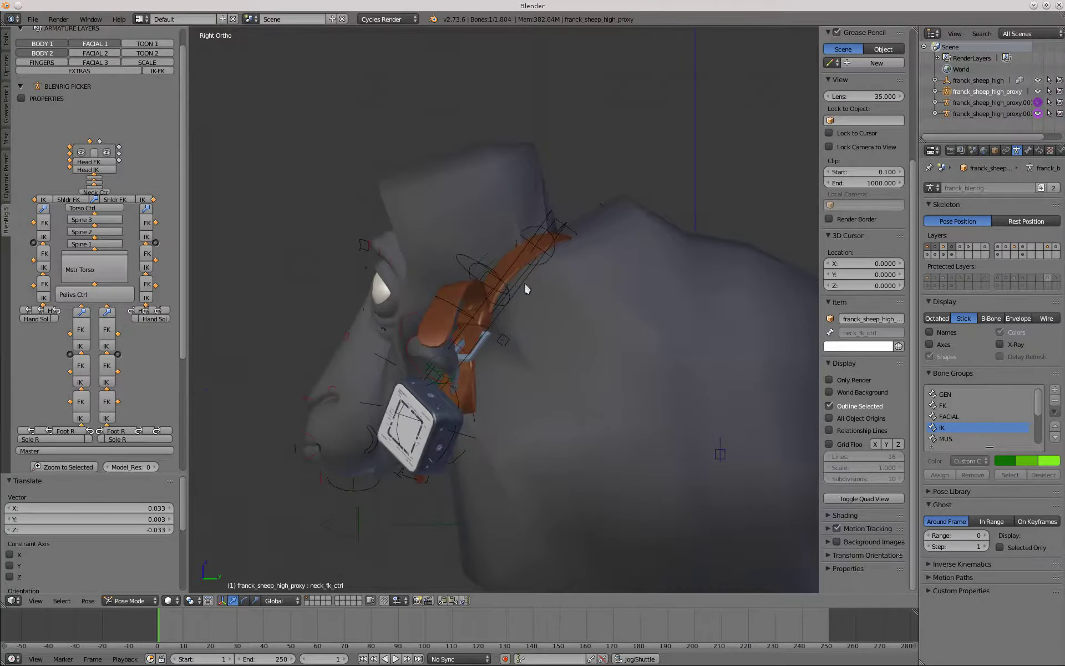
Select the collar's timer_attach control and set its TIMER_DETACH property to 1
right_click(525, 285)
middle_drag(496, 307, 516, 324)
key(z)
scroll(522, 244, up, 3)
right_click(539, 237)
key(z)
scroll(530, 247, down, 2)
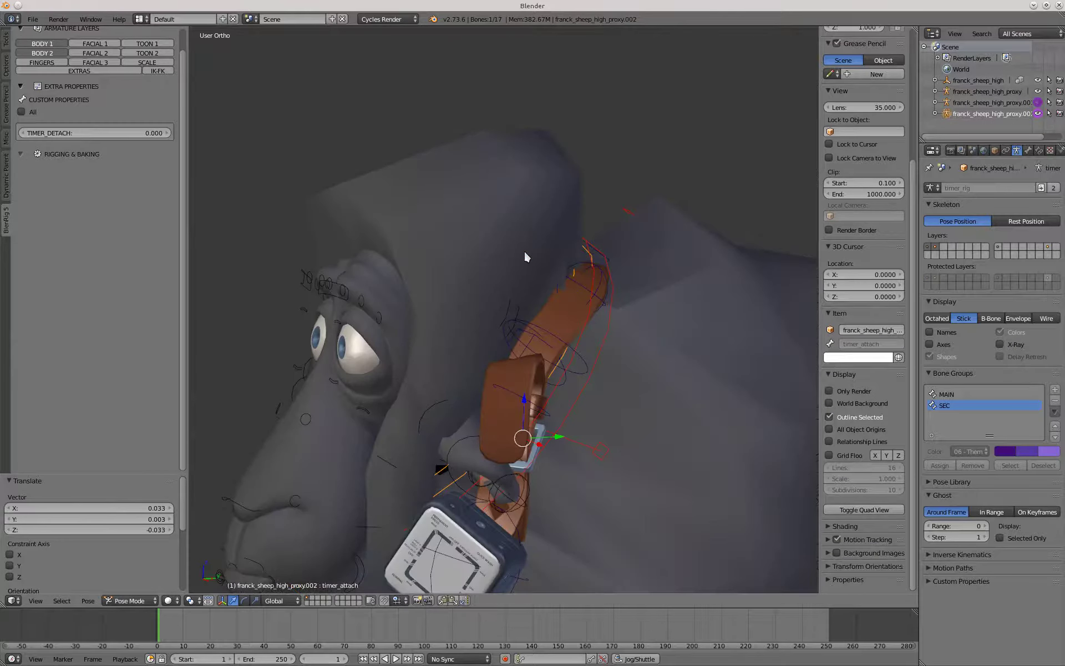
key(KP_3)
scroll(495, 353, up, 1)
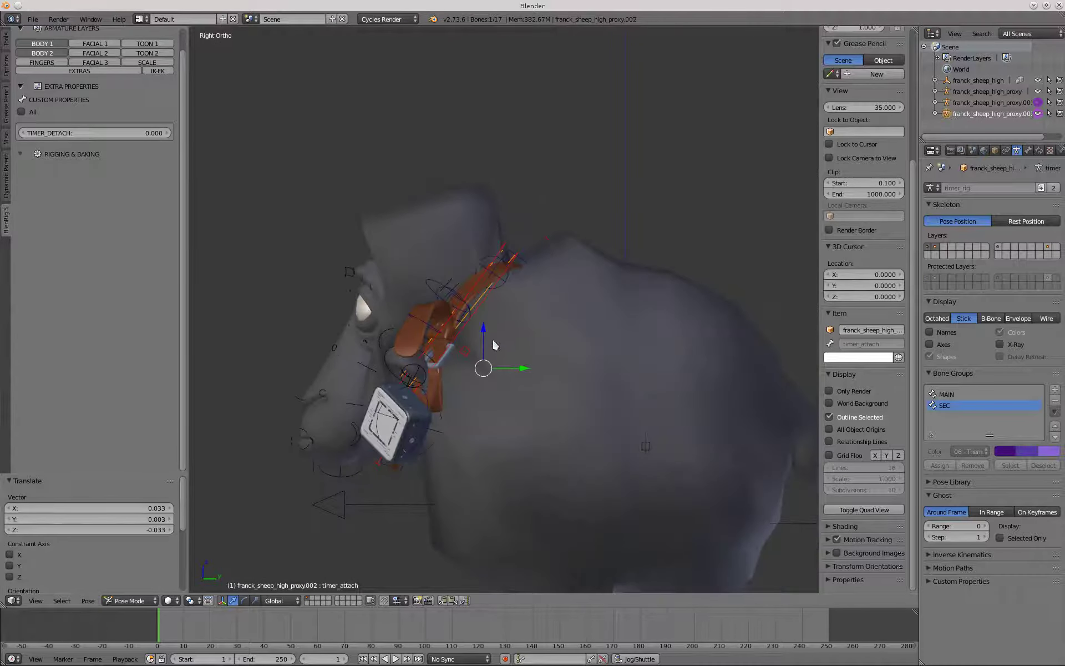
scroll(116, 200, up, 1)
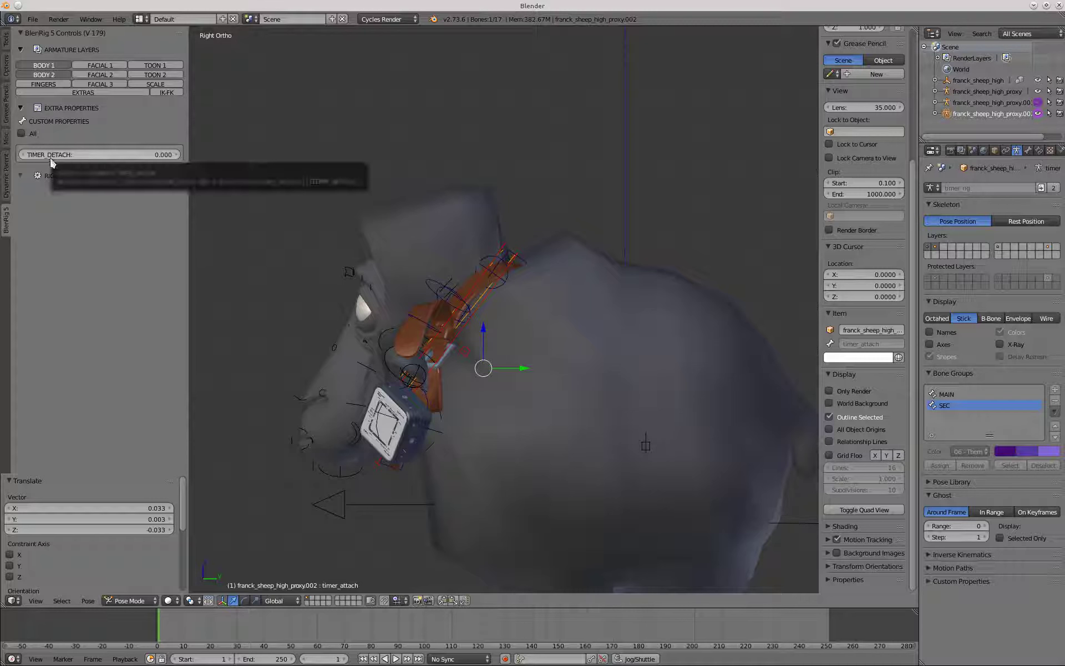
click(81, 153)
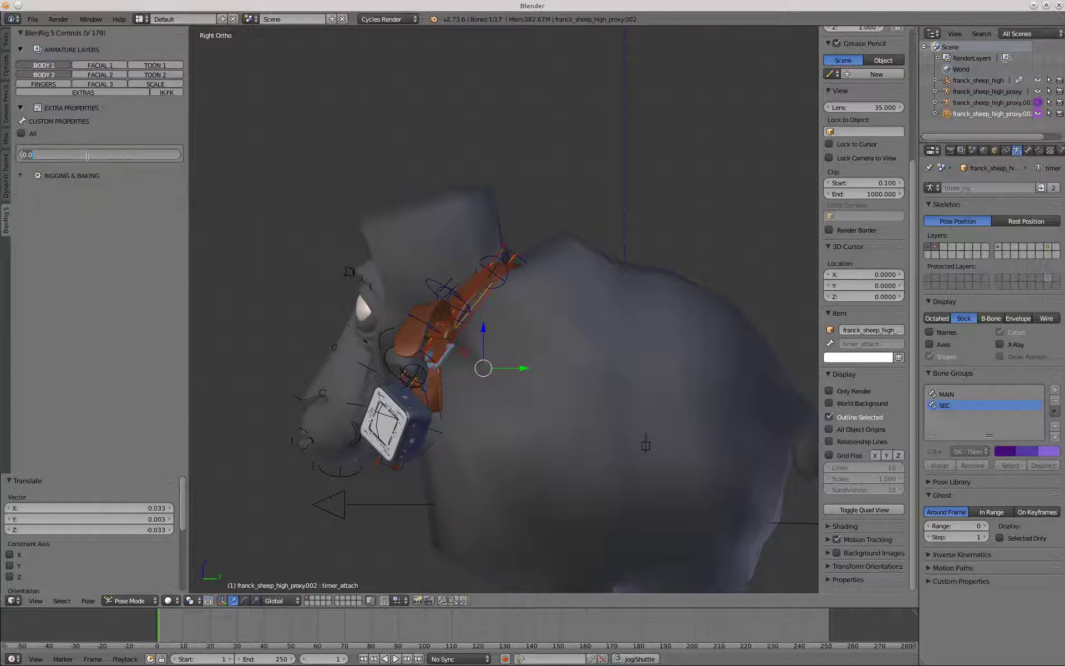
text(1)
key(Return)
Select the sheep's master_torso control and try moving the body away from the detached collar and around it
middle_drag(381, 255, 572, 306)
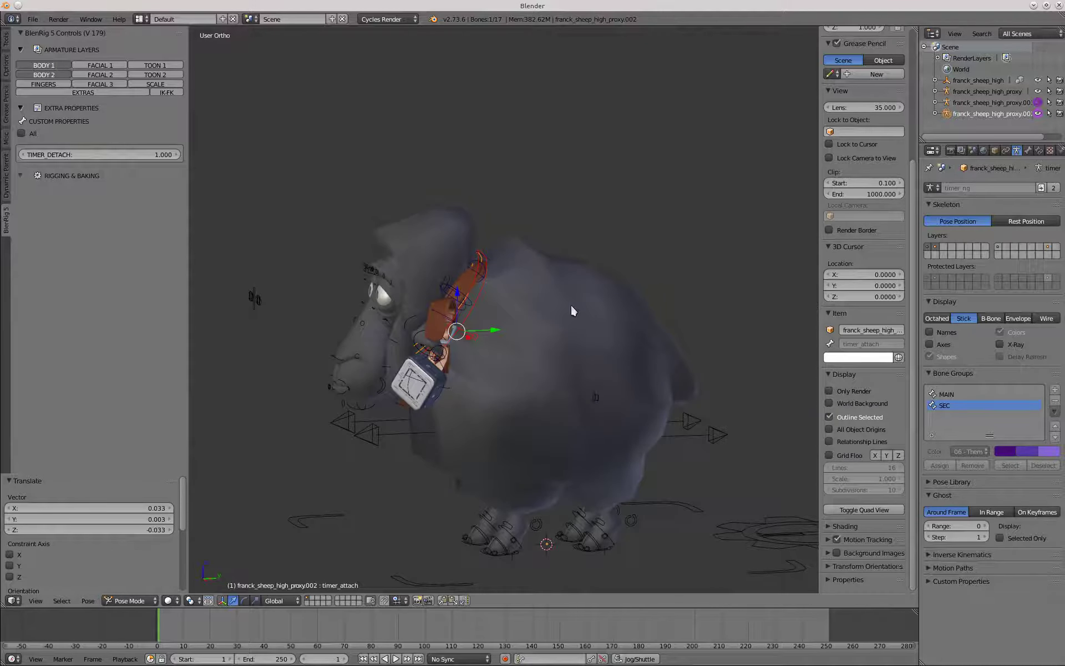
right_click(366, 434)
click(92, 290)
key(g)
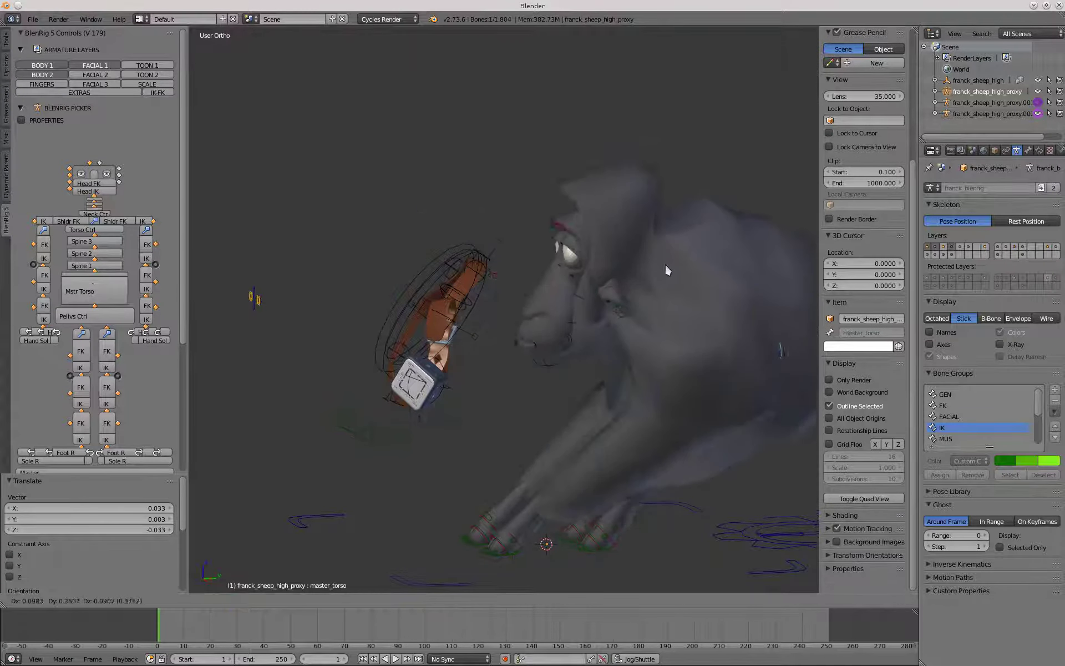
click(682, 247)
middle_drag(498, 398, 540, 365)
scroll(541, 365, down, 2)
key(g)
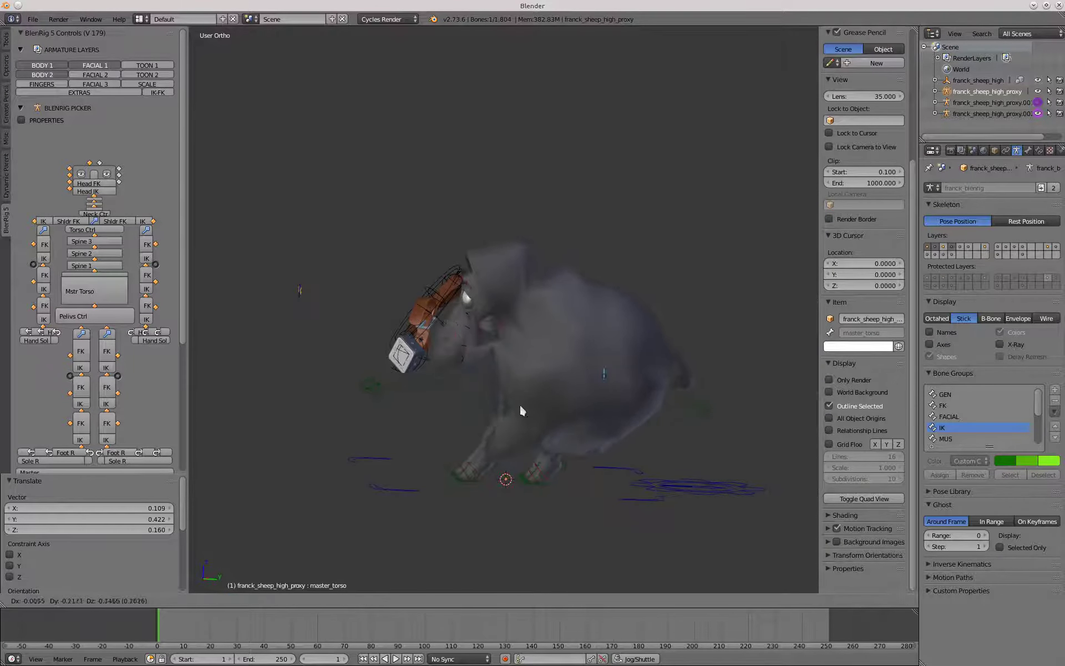
click(519, 403)
Select the timer_attach control again and set TIMER_DETACH to 0
middle_drag(519, 404, 558, 332)
scroll(558, 332, up, 6)
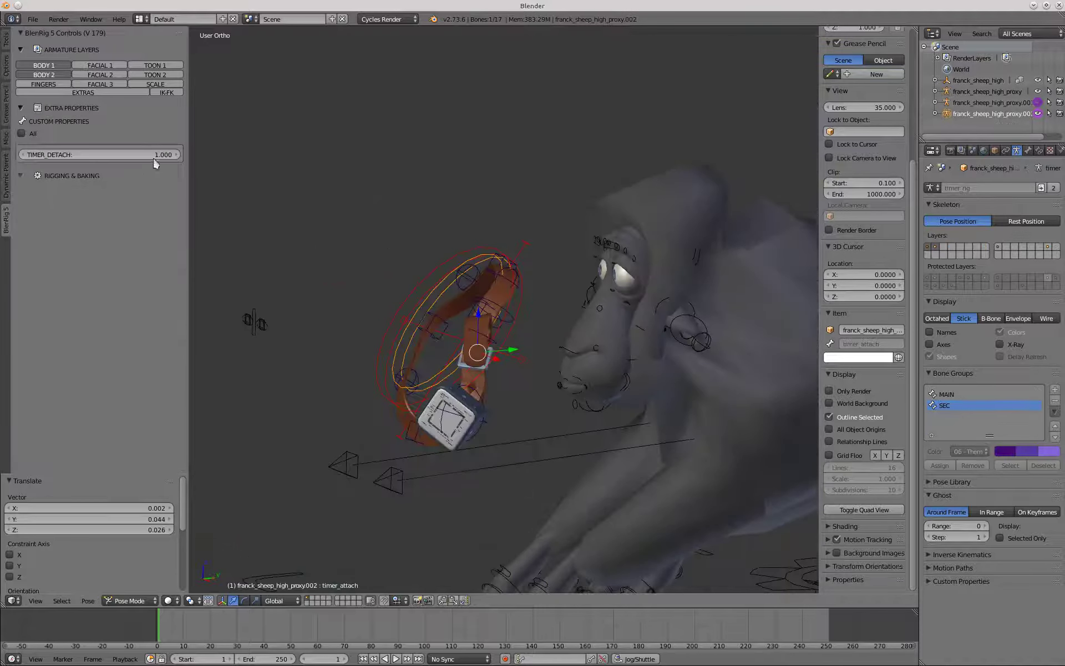
drag(155, 157, 95, 156)
click(95, 155)
text(0)
key(Return)
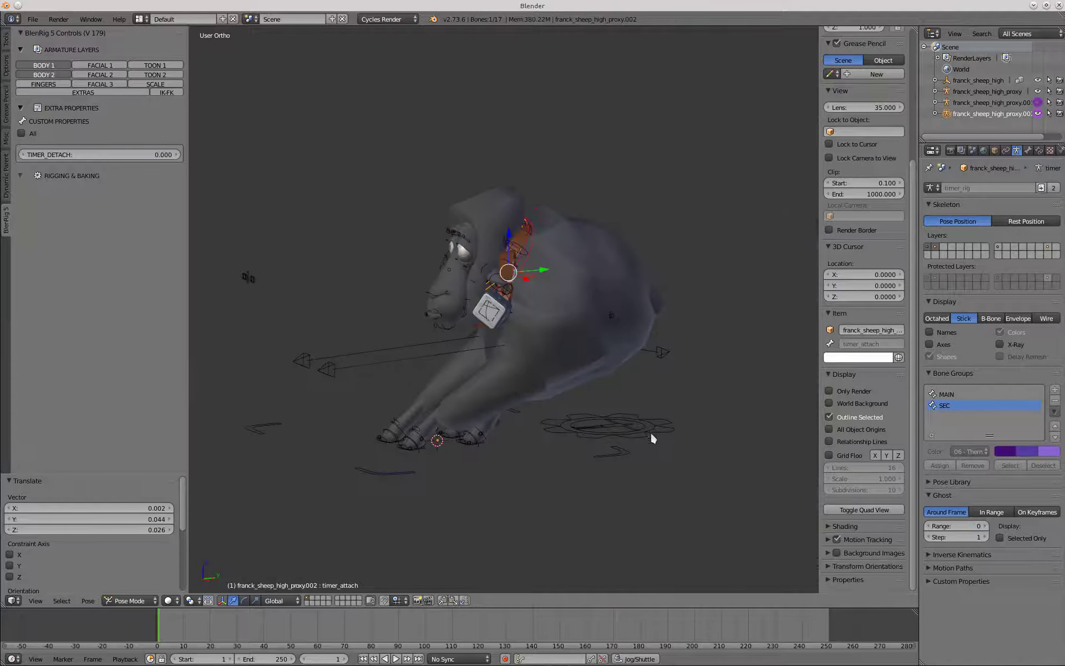
Select all controls of the sheep rig, clear their locations and rotations, and deselect everything
right_click(651, 434)
key(a)
key(a)
key(alt+g)
key(alt+r)
key(a)
In the sheep rig's extra properties, set TIMER_TOGGLE to 0 and ROPE_TOGGLE to 1
key(KP_3)
shift+middle_drag(422, 379, 542, 397)
scroll(376, 303, up, 3)
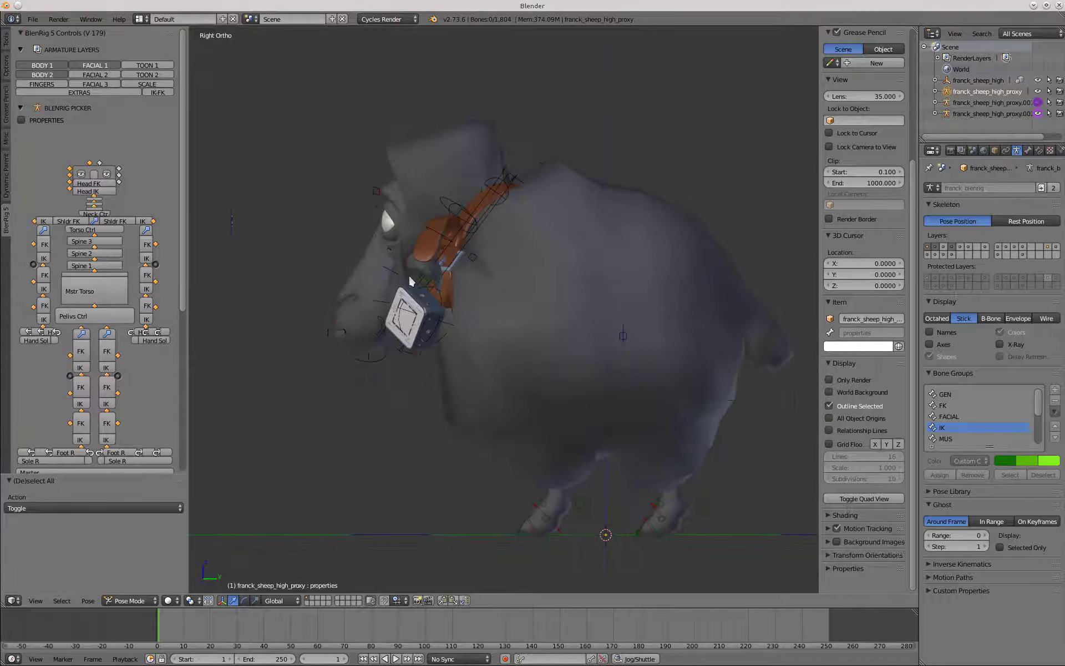
middle_drag(425, 273, 467, 287)
key(KP_3)
shift+middle_drag(397, 308, 483, 322)
scroll(97, 373, down, 10)
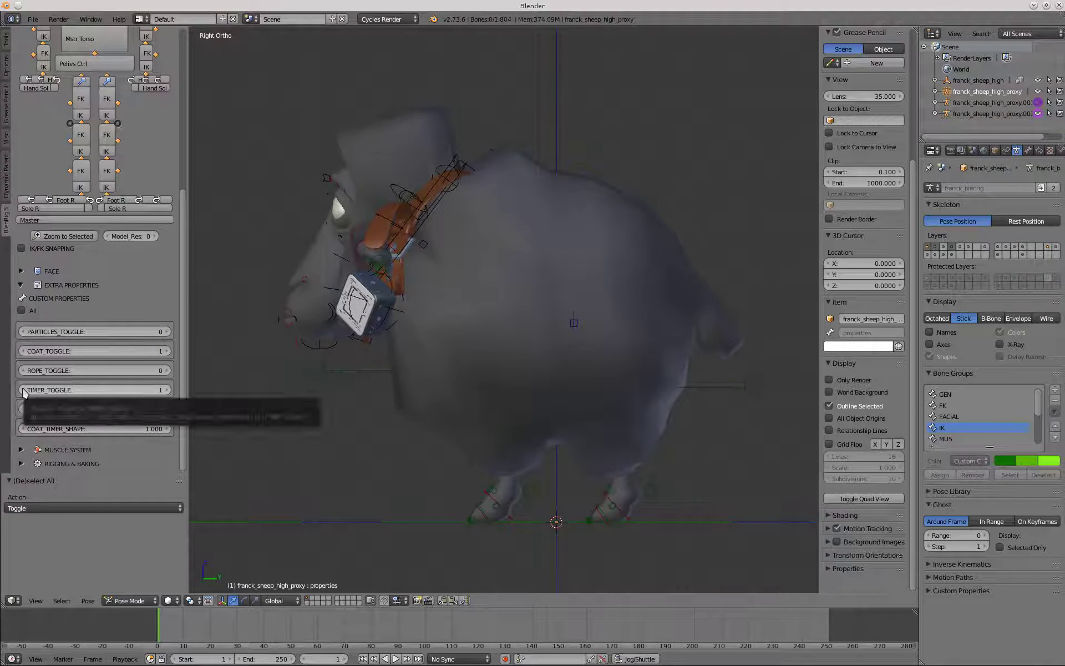
click(23, 390)
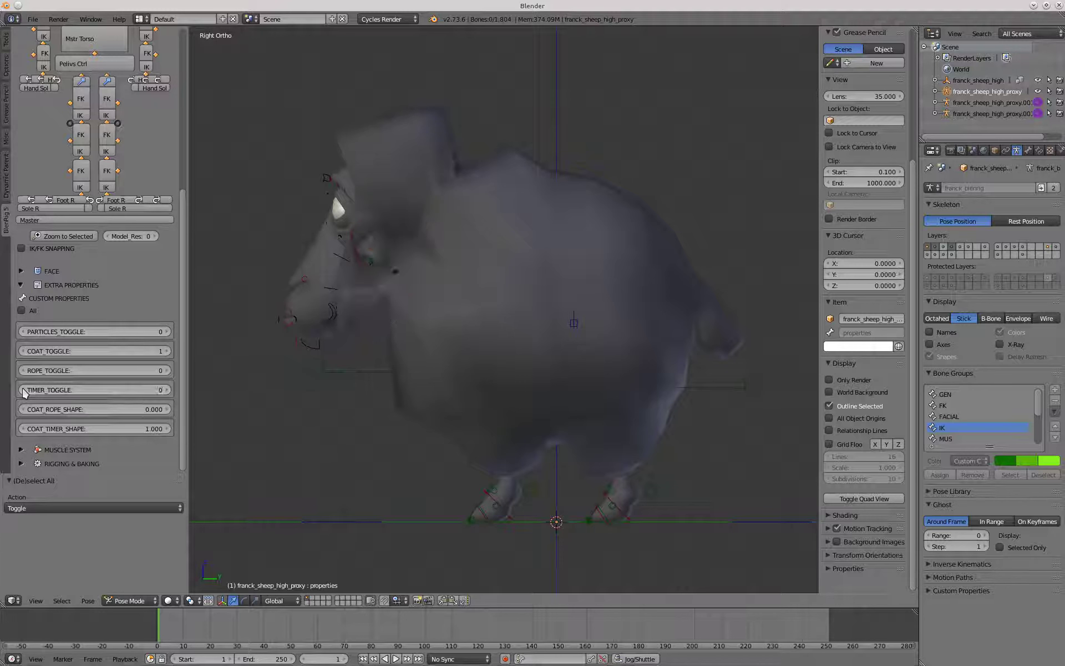
click(168, 370)
Set COAT_TIMER_SHAPE to 0 and COAT_ROPE_SHAPE to 1 so the coat fits the rope
click(75, 427)
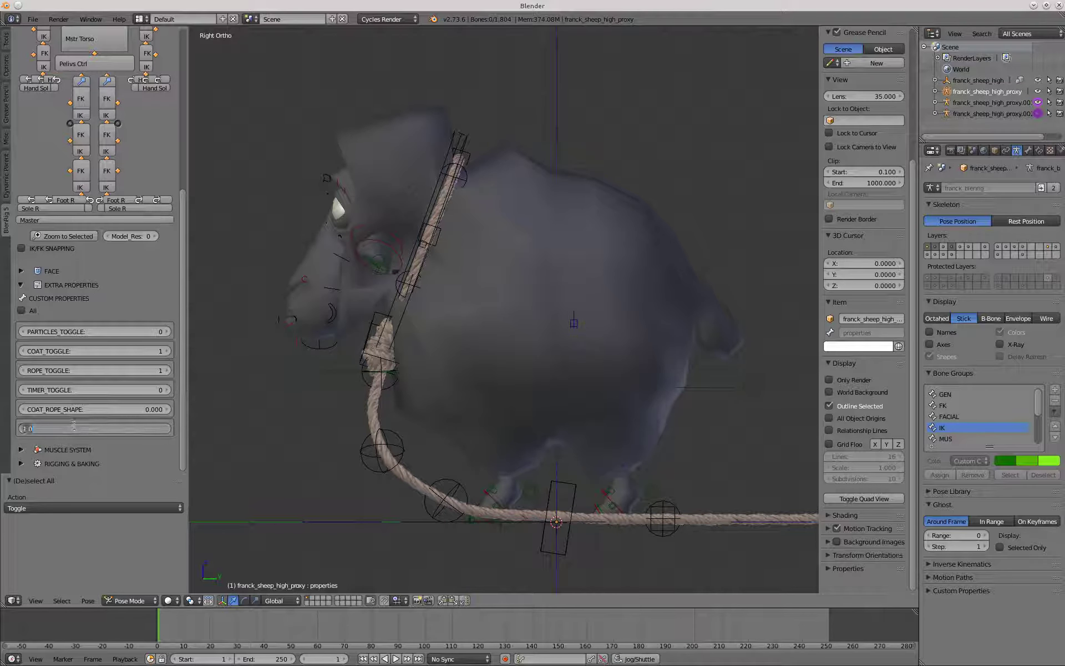
key(Return)
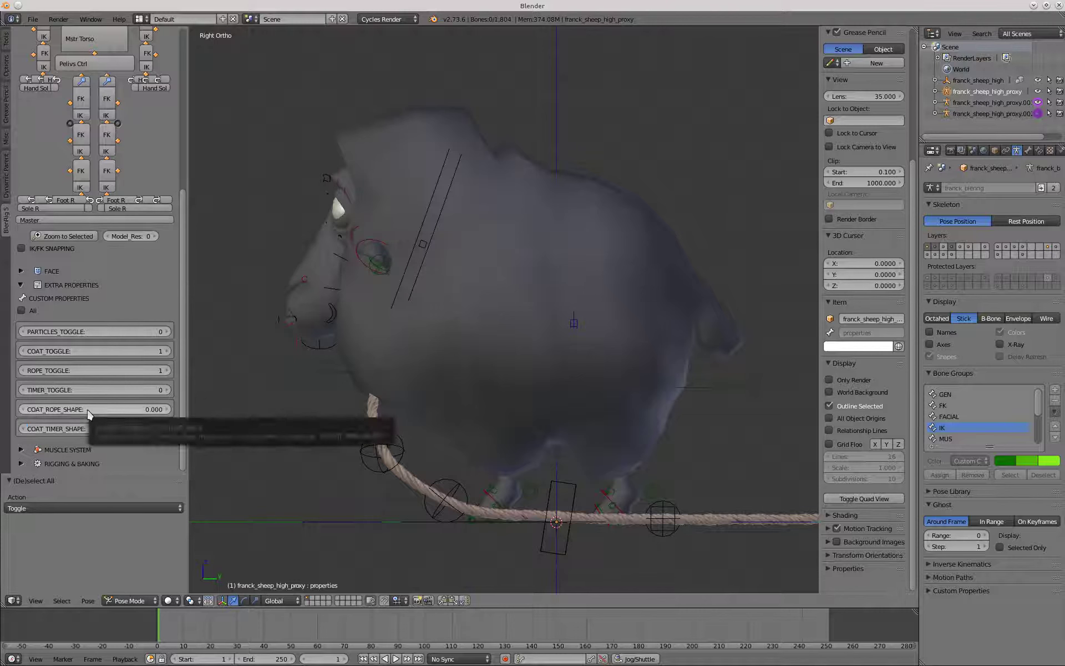
click(87, 410)
text(1)
key(Return)
Select the rope's noose_mstr control and try moving the noose off the sheep's neck to the side
scroll(392, 320, down, 2)
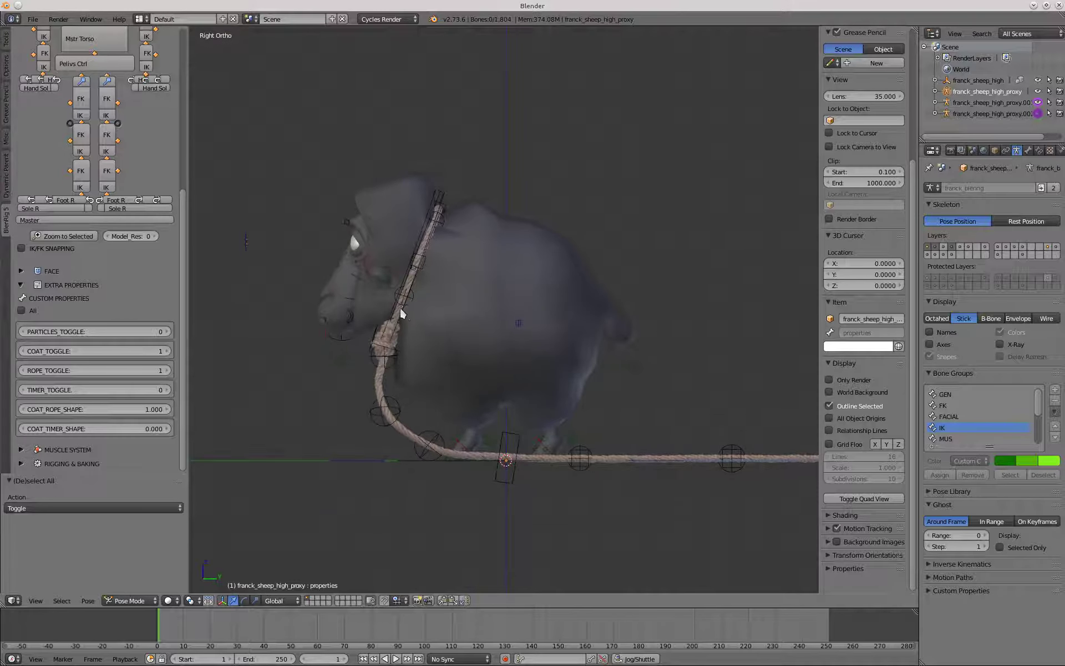
middle_drag(401, 311, 432, 328)
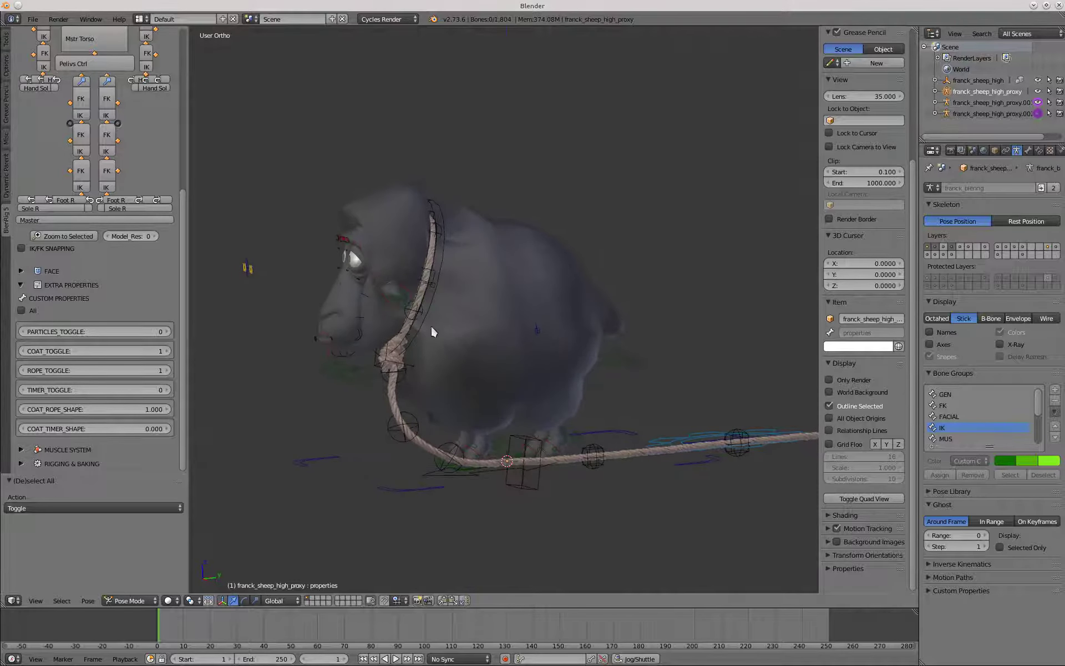
right_click(440, 265)
scroll(441, 268, up, 2)
scroll(434, 316, down, 5)
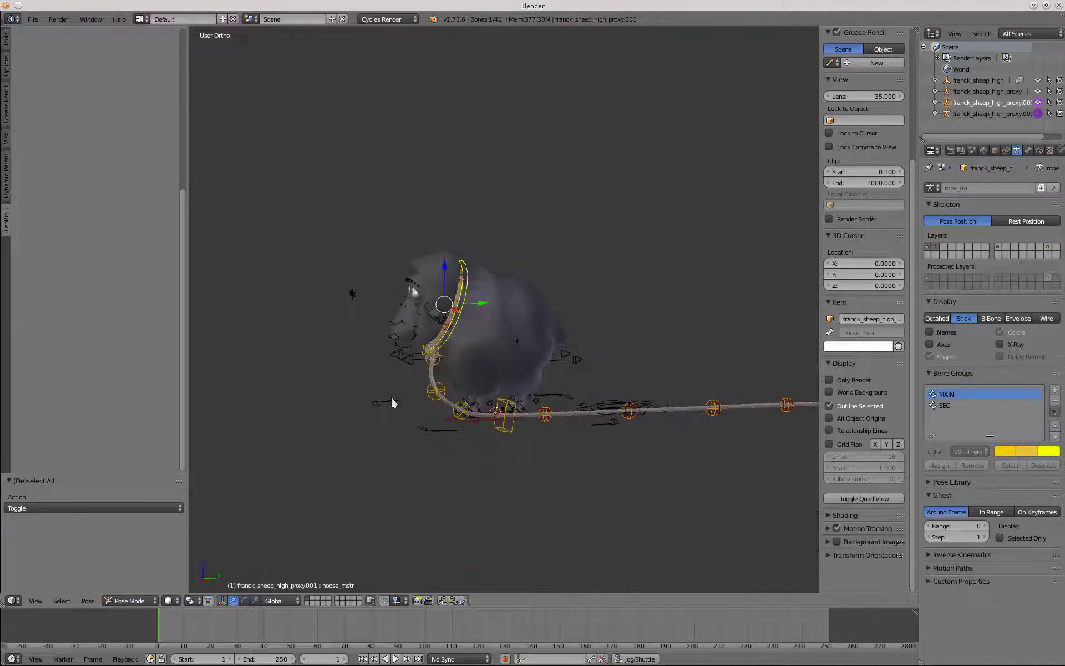
scroll(459, 338, up, 3)
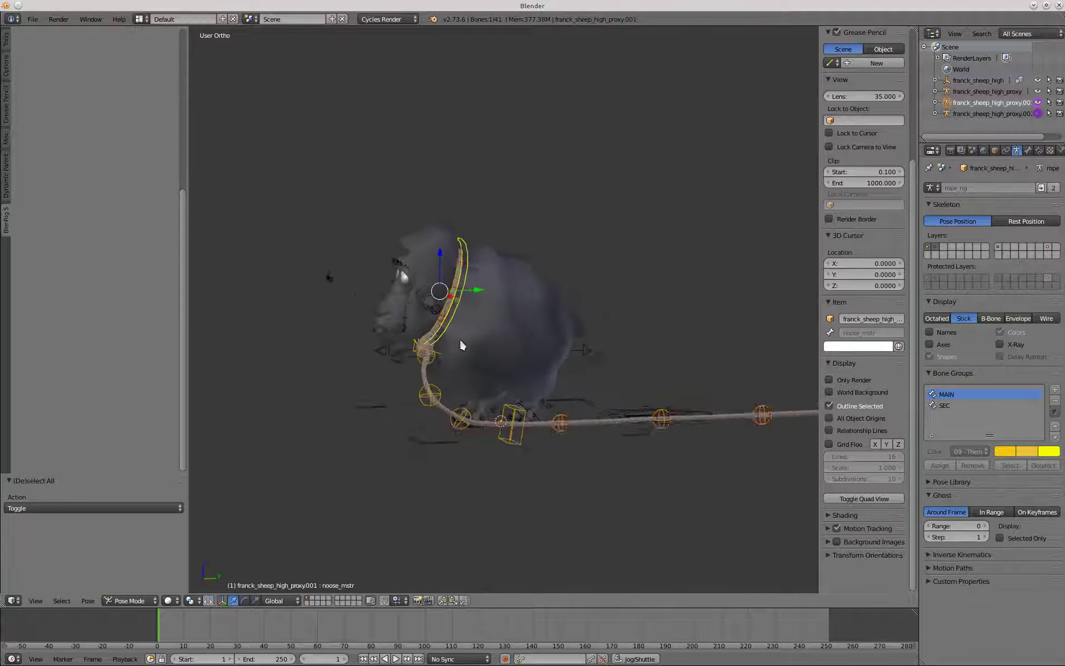
middle_drag(446, 300, 560, 317)
key(g)
click(690, 338)
Try moving a noose loop control, and select the noose_L_ctrl_3 and noose_L_ctrl_2 controls around the loop
scroll(634, 227, up, 5)
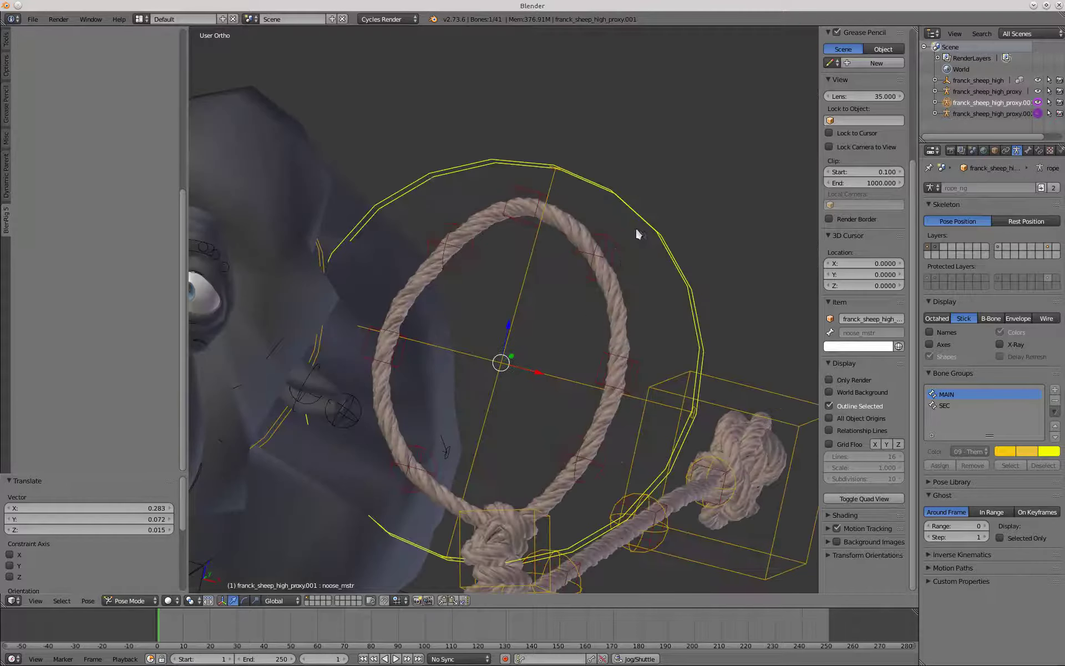
right_click(614, 255)
key(g)
right_click(665, 308)
right_click(637, 371)
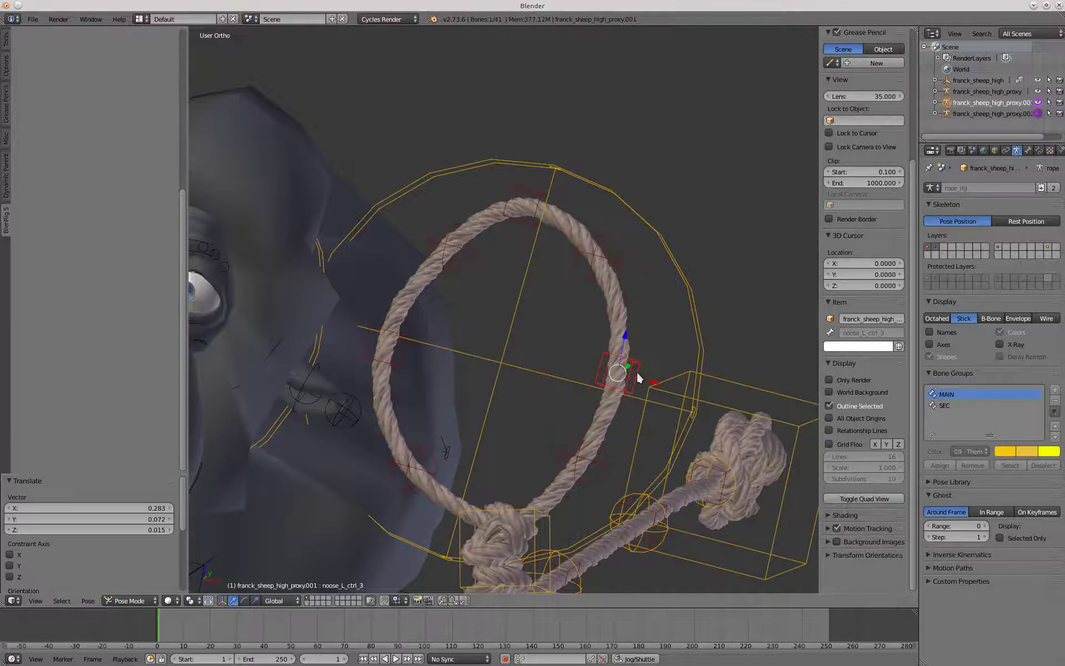
scroll(611, 421, down, 2)
right_click(623, 392)
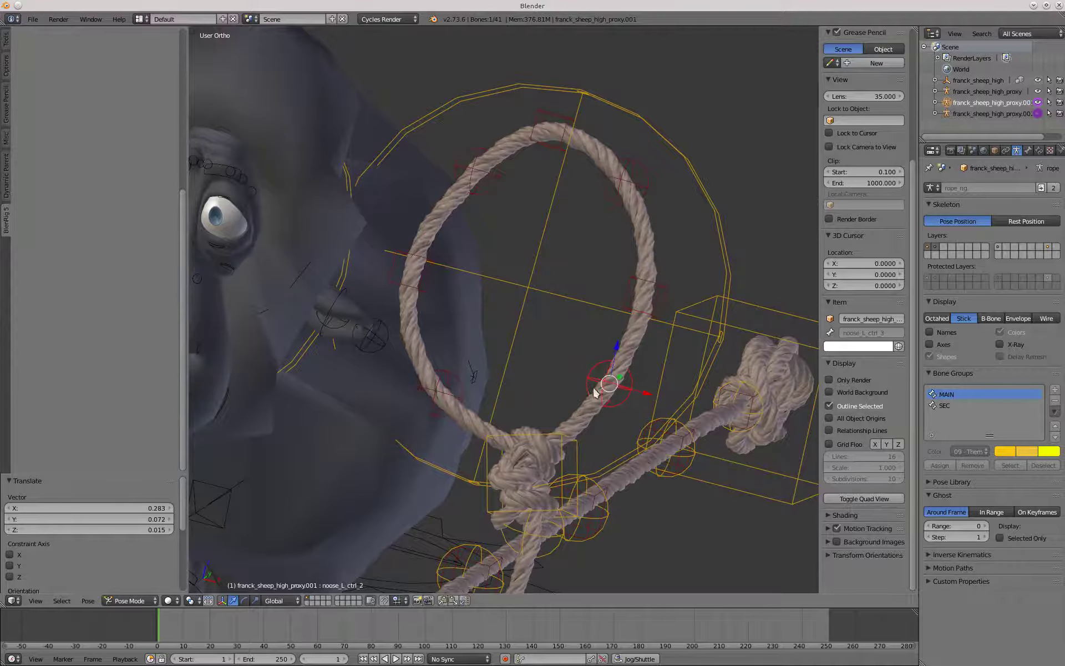
scroll(494, 294, down, 3)
Undo the last noose control changes and clear the noose_mstr control's location
key(ctrl+z)
key(ctrl+z)
key(ctrl+z)
key(ctrl+z)
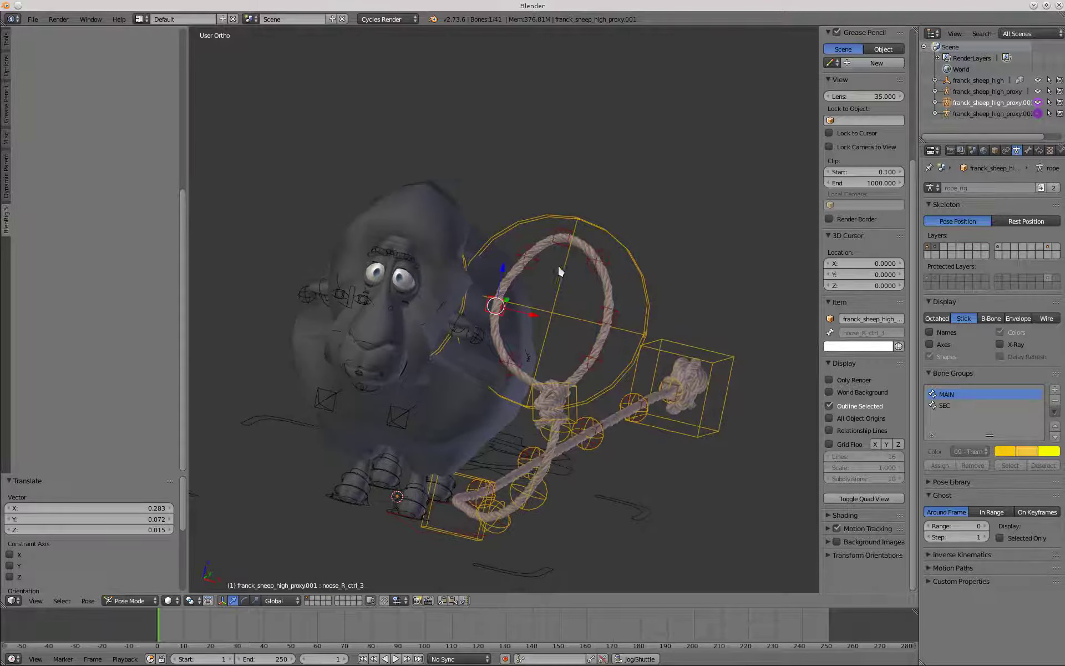
key(alt+g)
Try moving the noose_mstr control so the whole rope travels in front of, above and beside the sheep
middle_drag(609, 238, 432, 322)
scroll(428, 327, down, 2)
key(g)
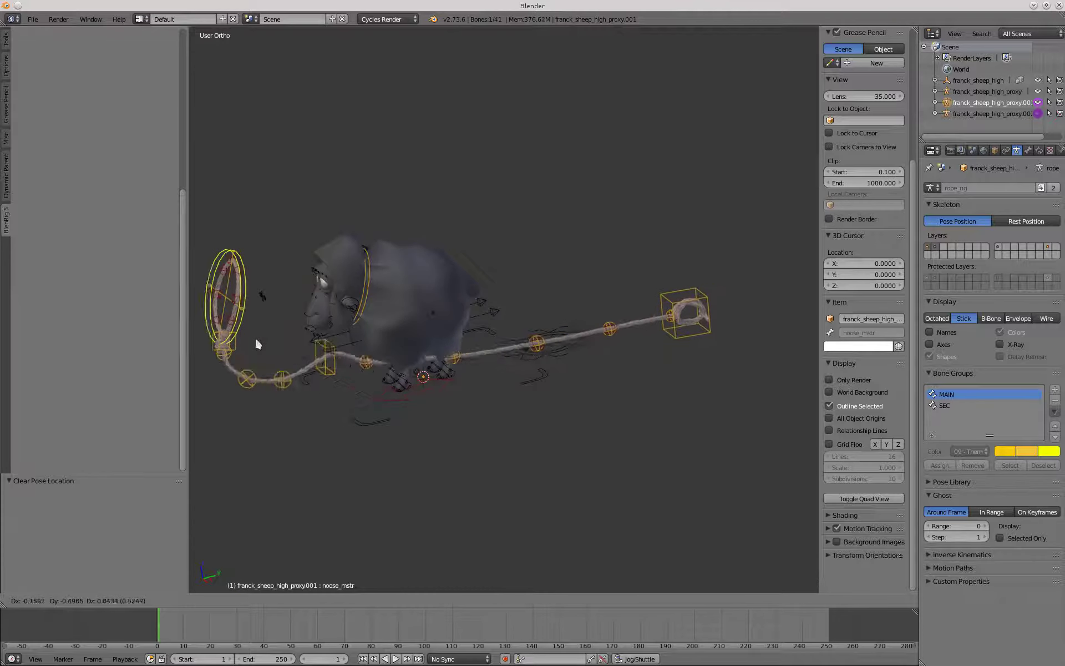
right_click(593, 228)
click(585, 68)
key(g)
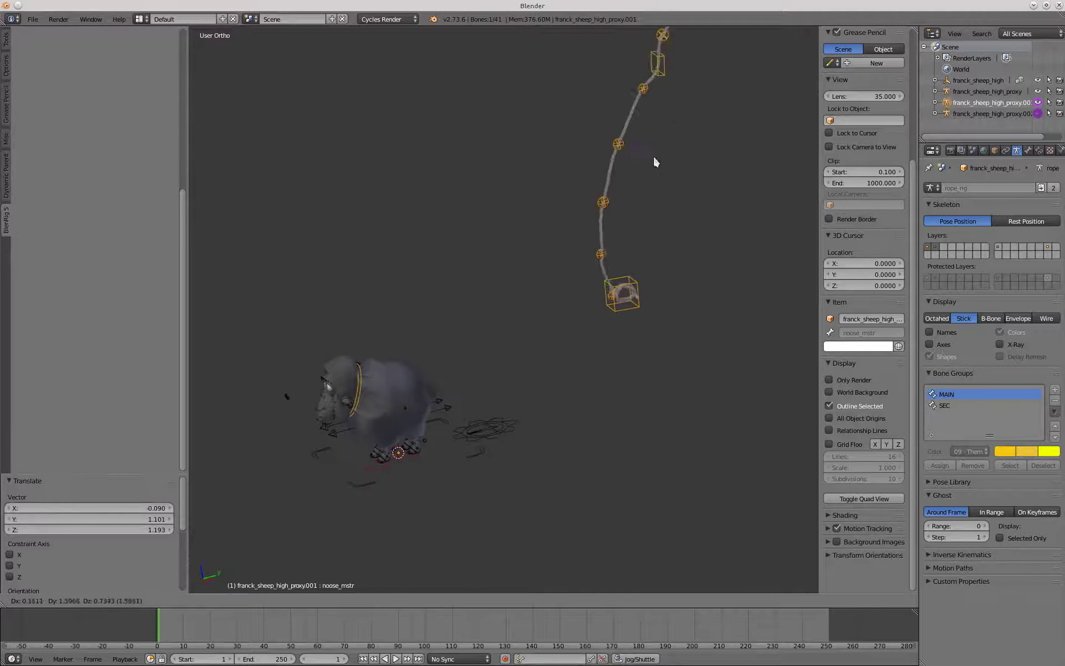
click(417, 422)
middle_drag(416, 422, 577, 493)
key(g)
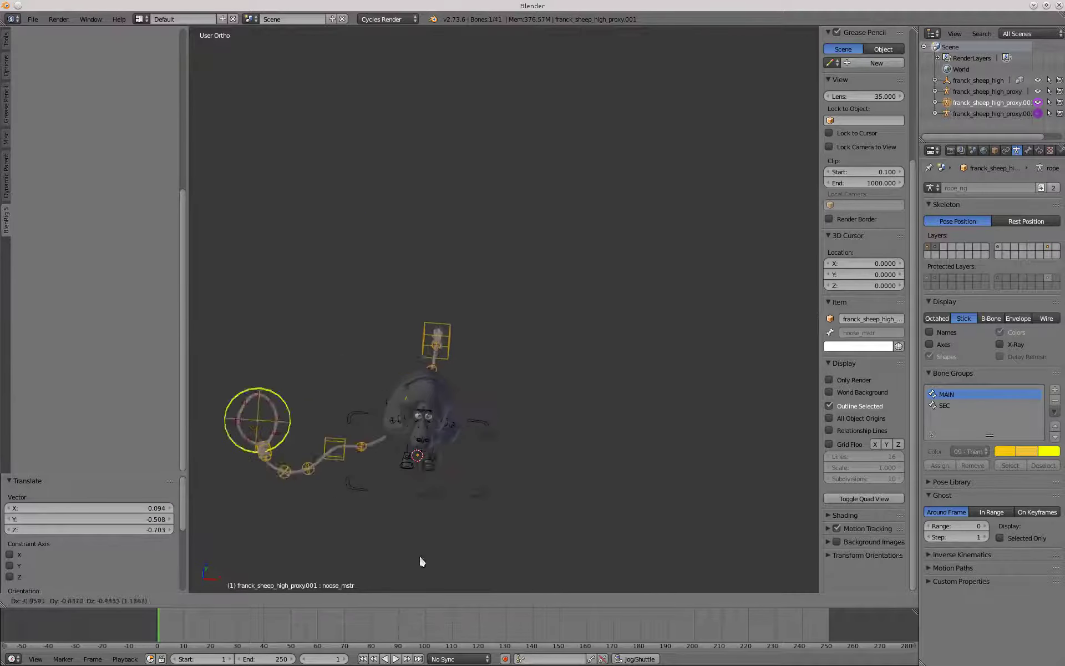
click(727, 516)
Try moving noose_mstr far across the ground plane in the top view, and clear the control's location
key(KP_7)
key(g)
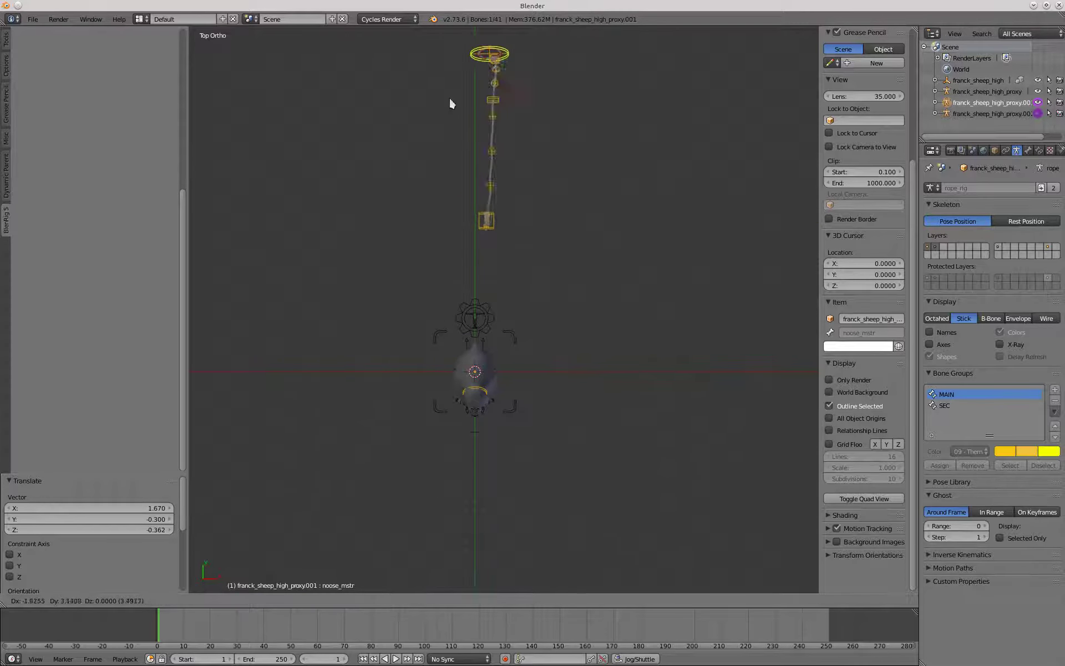
click(540, 512)
key(alt+g)
Select the sheep rig's neck_fk_ctrl and try rotating it, first freely and also around the Y axis
key(KP_3)
scroll(411, 359, up, 9)
right_click(394, 434)
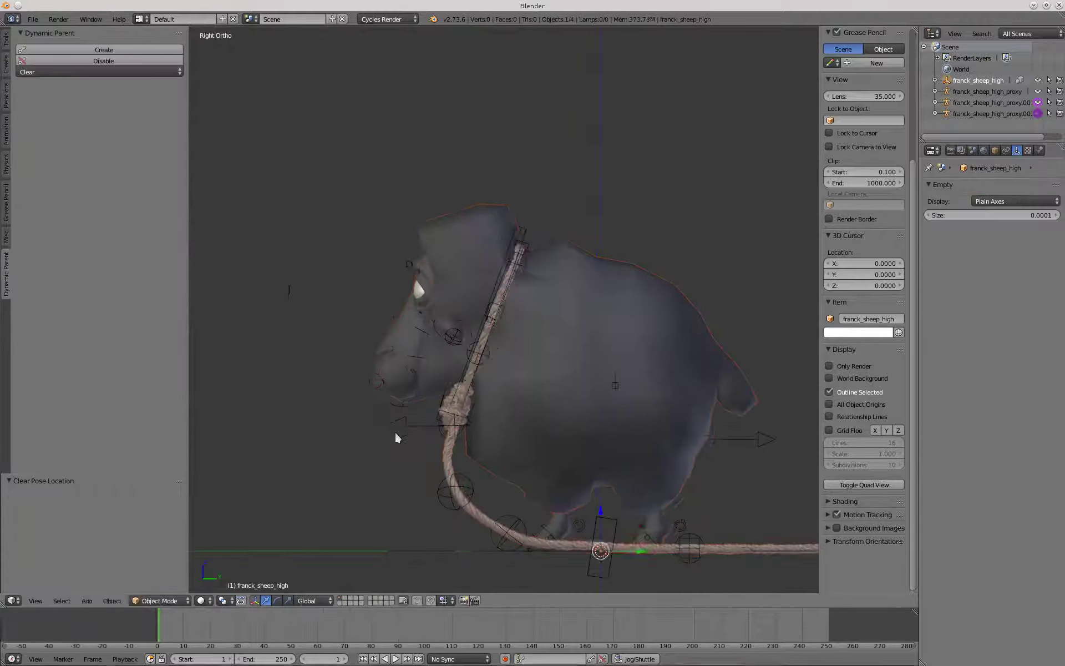
right_click(404, 427)
click(97, 213)
key(r)
key(r)
click(420, 336)
scroll(416, 337, down, 3)
key(r)
key(y)
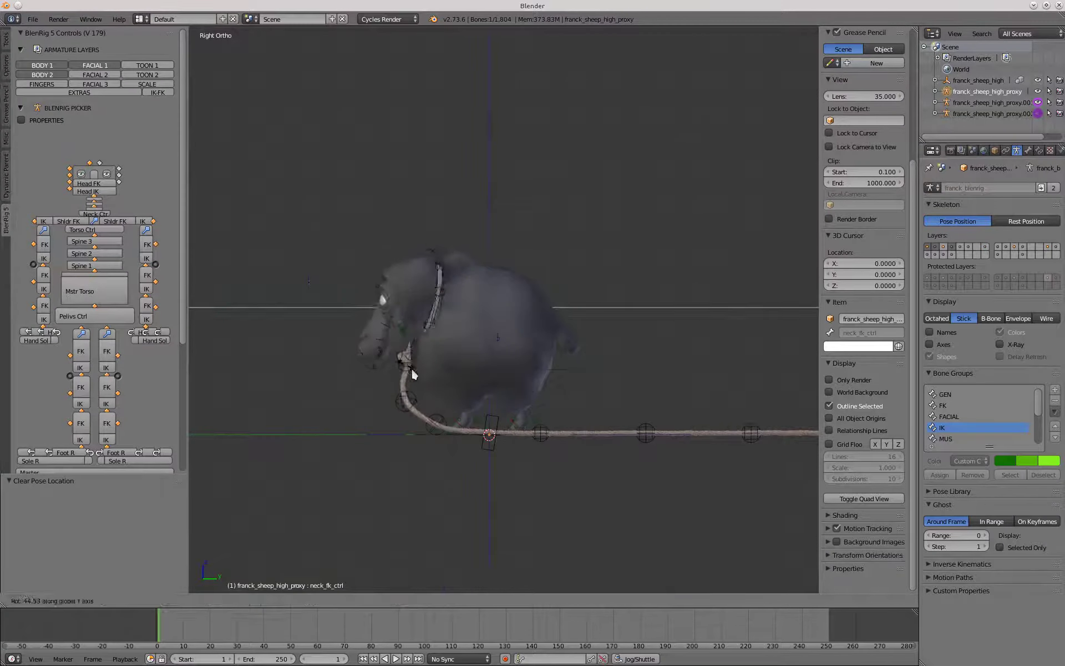
click(414, 372)
Try more free rotations of neck_fk_ctrl from an angled side view to test the noose around the neck
mouse_move(355, 346)
middle_down()
mouse_move(438, 343)
mouse_move(347, 338)
middle_up()
key(r)
key(r)
click(450, 338)
scroll(346, 339, down, 5)
key(r)
click(362, 342)
scroll(369, 309, up, 3)
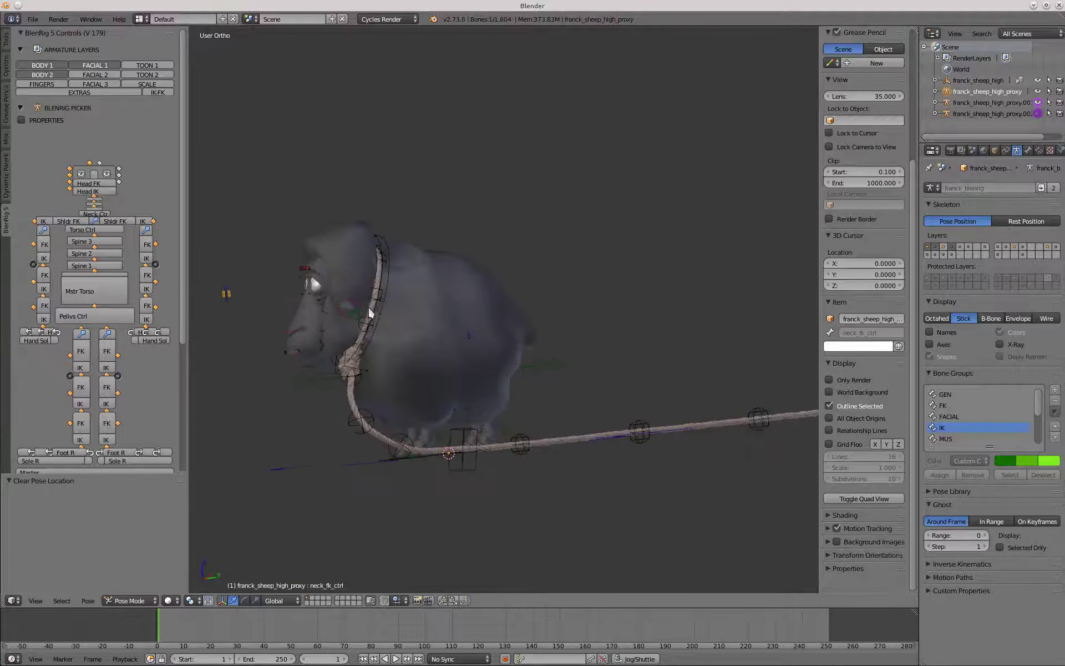
Select the sheep's master_torso control in wireframe shading and return to solid shading
key(z)
right_click(446, 282)
scroll(446, 282, down, 1)
key(z)
scroll(487, 395, down, 2)
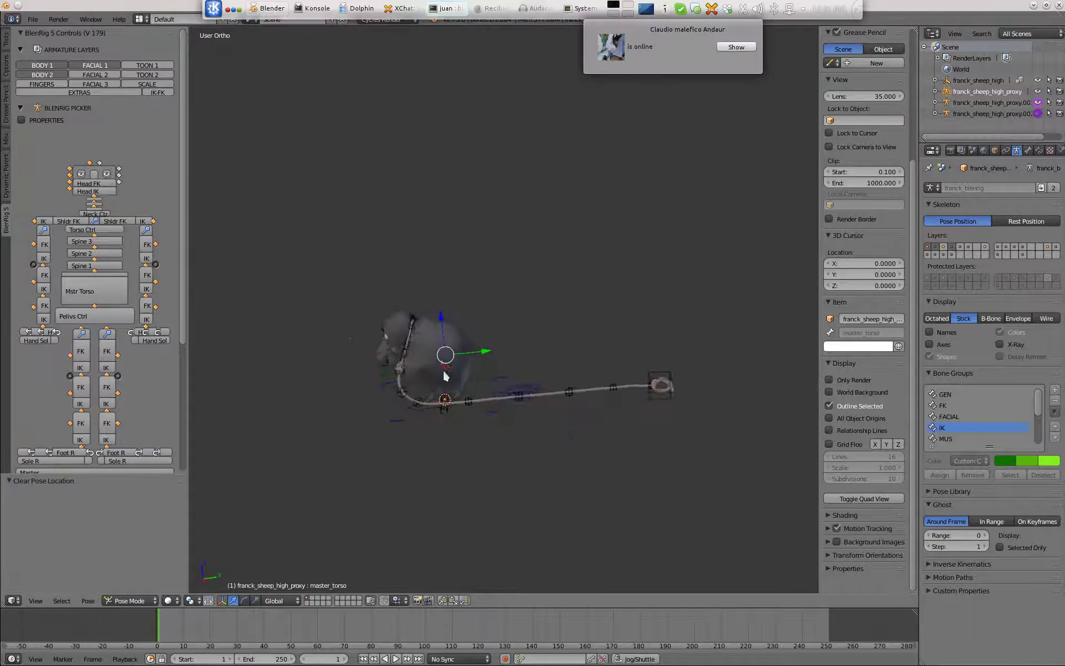
Select the rope's knot_ctrl under the sheep's chin and try moving the knot
scroll(418, 357, up, 5)
right_click(390, 357)
middle_drag(448, 350, 440, 337)
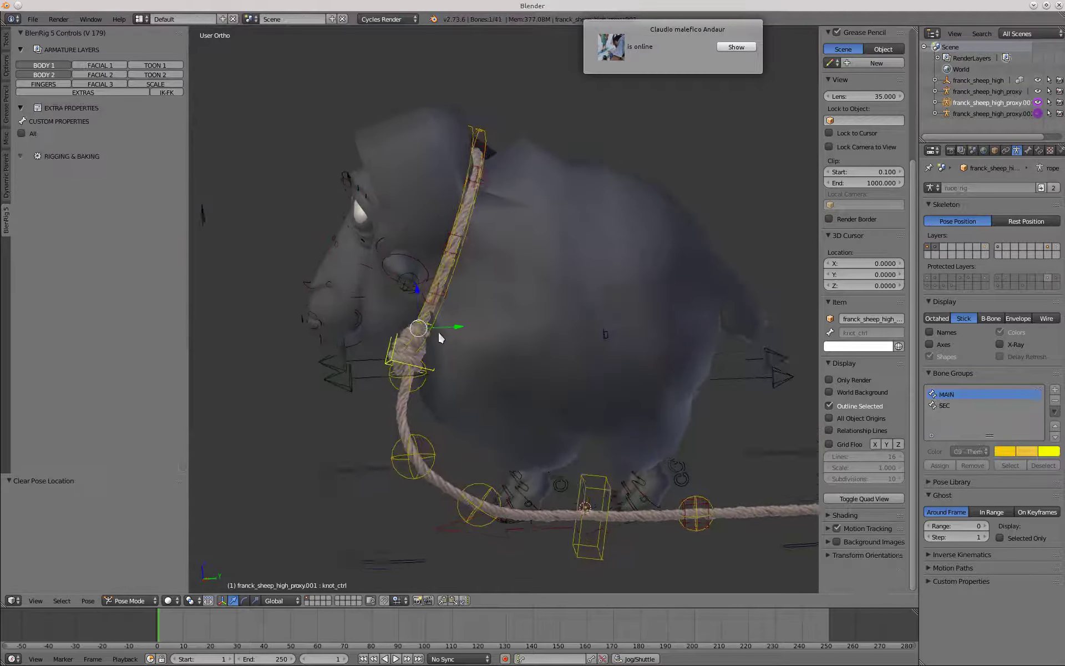
scroll(439, 340, up, 4)
key(g)
click(554, 332)
scroll(552, 339, down, 2)
key(g)
scroll(539, 349, down, 3)
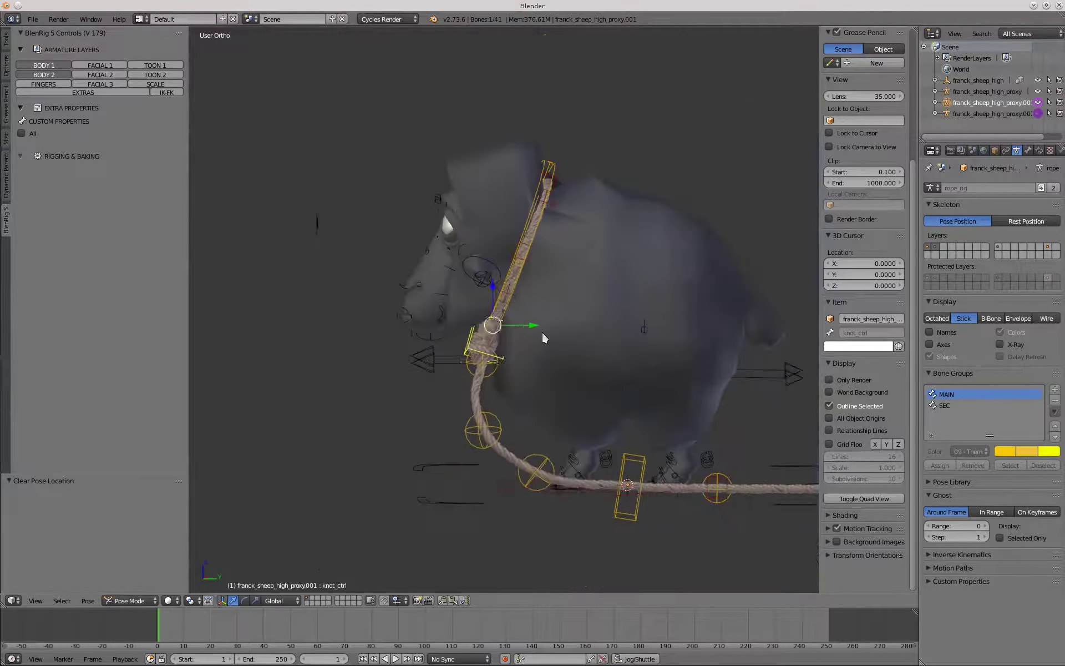
click(525, 354)
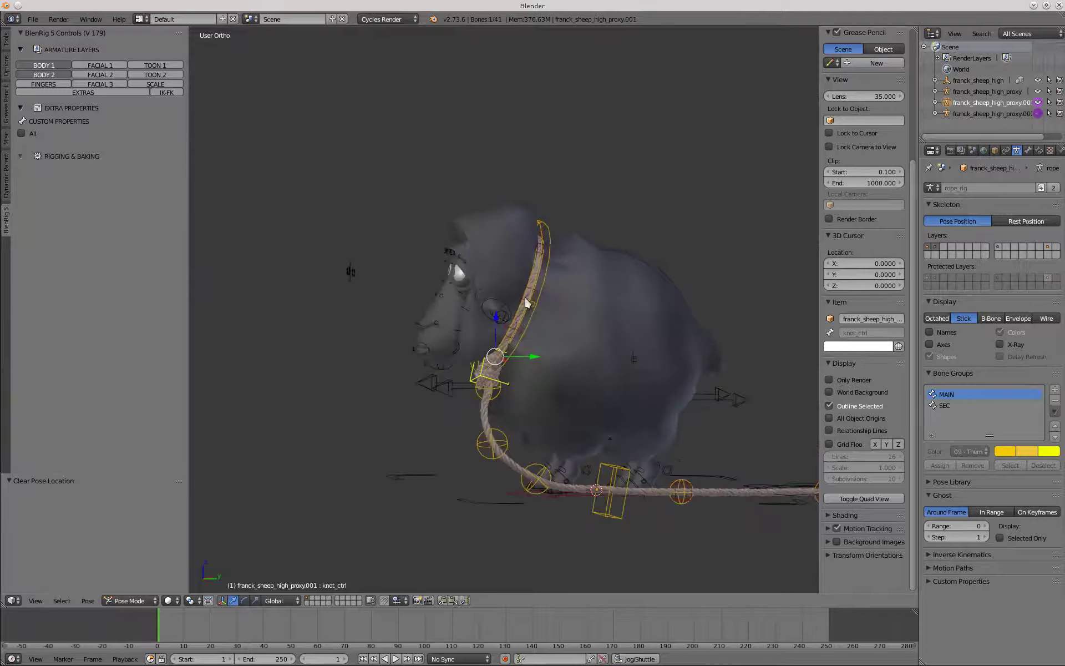
Select the sheep rig's neck_fk_ctrl and rotate it by trackball about -5.2° and 18.3°
scroll(482, 319, up, 3)
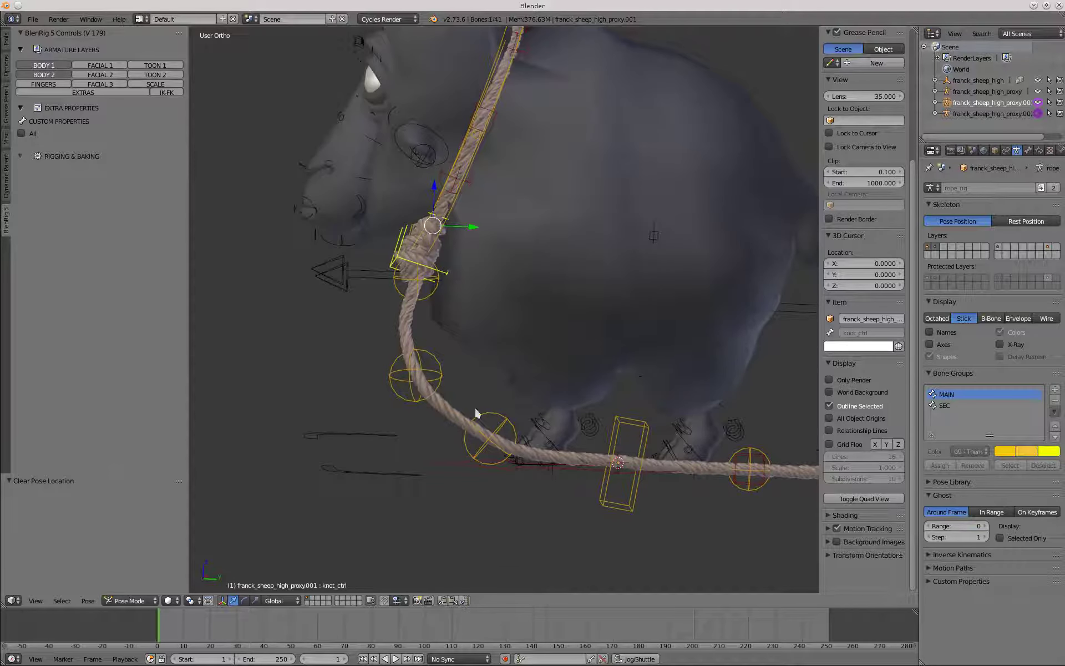
middle_drag(432, 284, 459, 205)
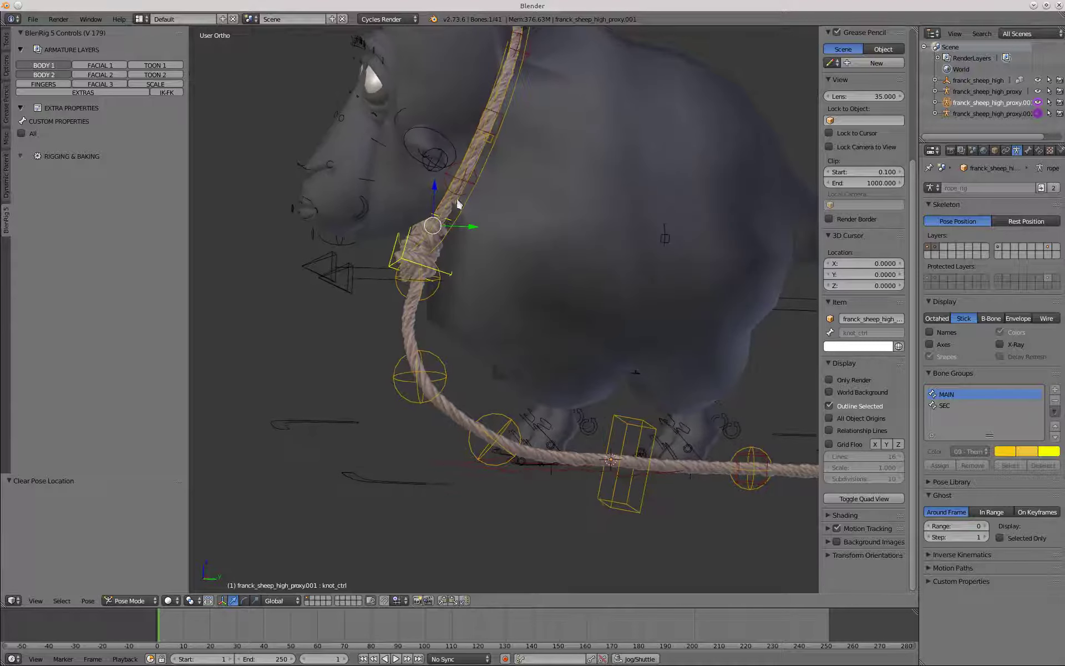
right_click(341, 273)
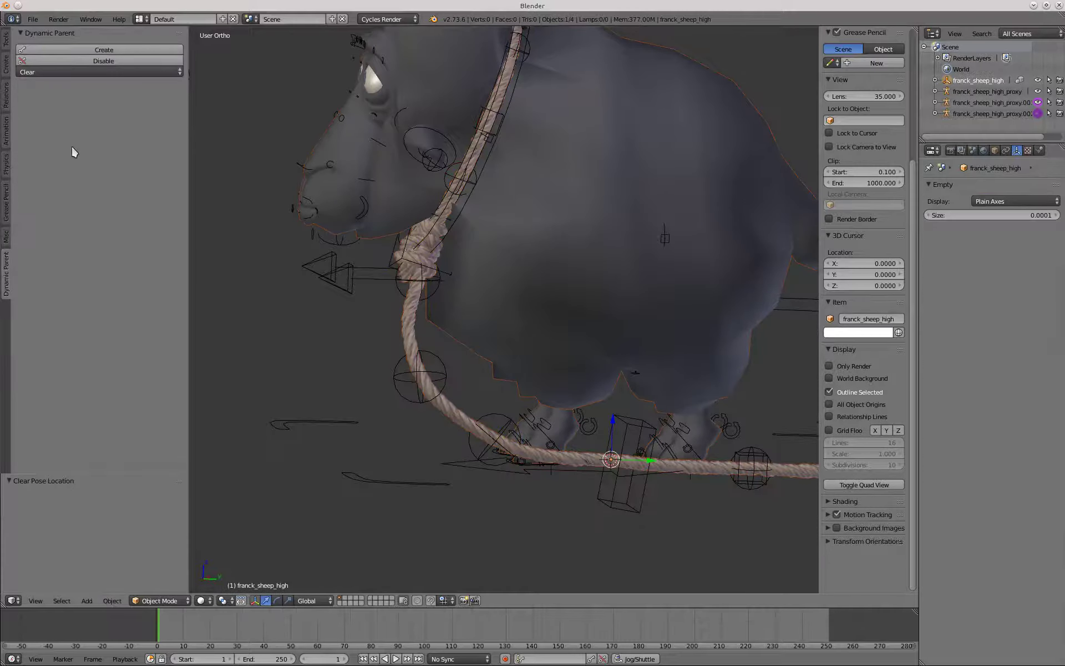
right_click(323, 285)
click(104, 214)
key(r)
key(r)
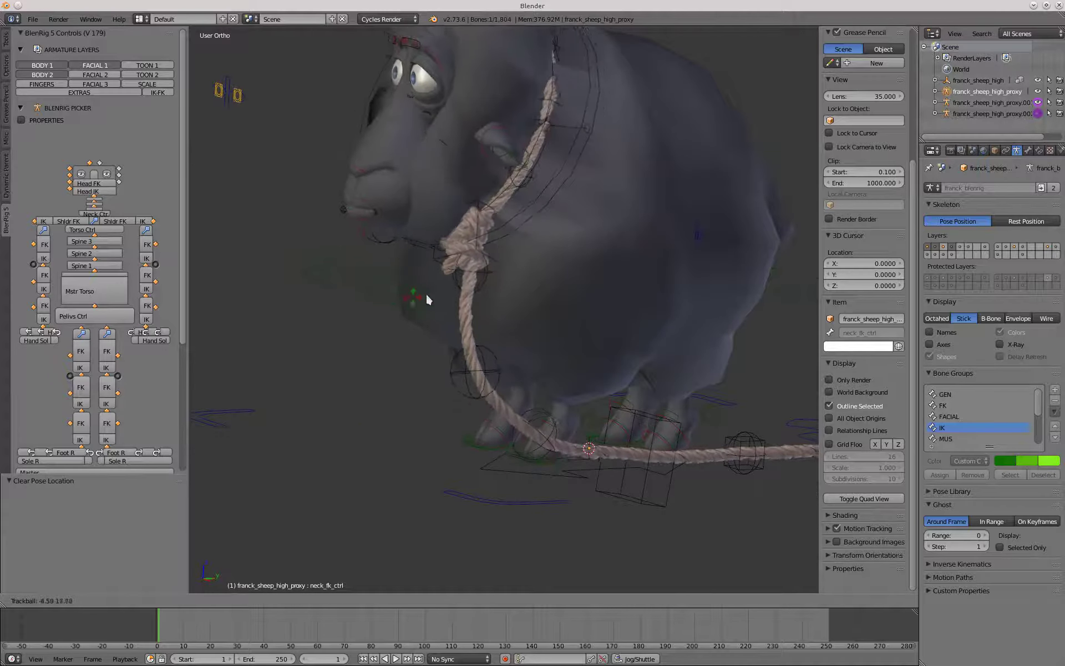
click(415, 300)
Rotate neck_fk_ctrl once more by trackball, about 15.5° and -10.3°
scroll(483, 277, up, 2)
key(r)
key(r)
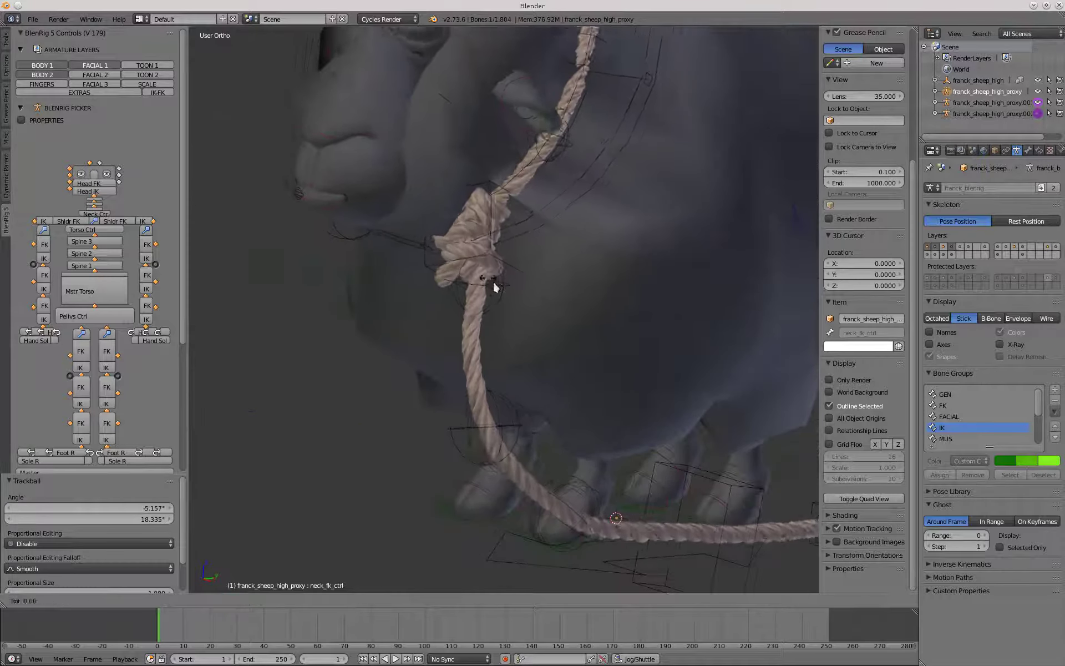
click(469, 329)
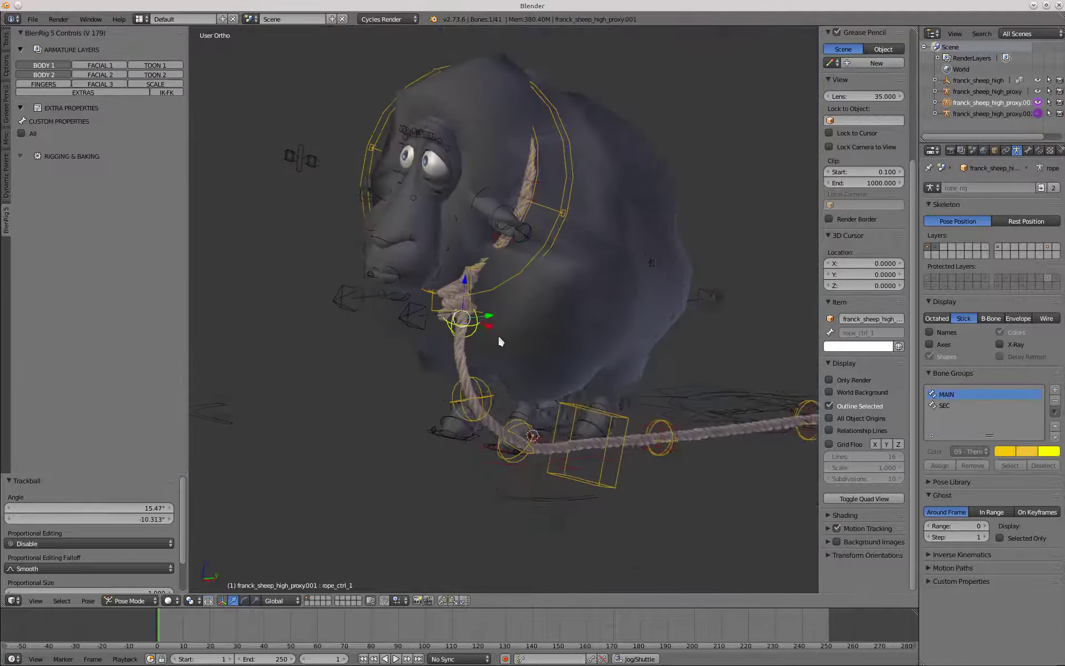
Try moving rope_ctrl_1 below the knot, and move rope_ctrl_2 by about X -0.008, Y -0.003, Z 0.016
key(g)
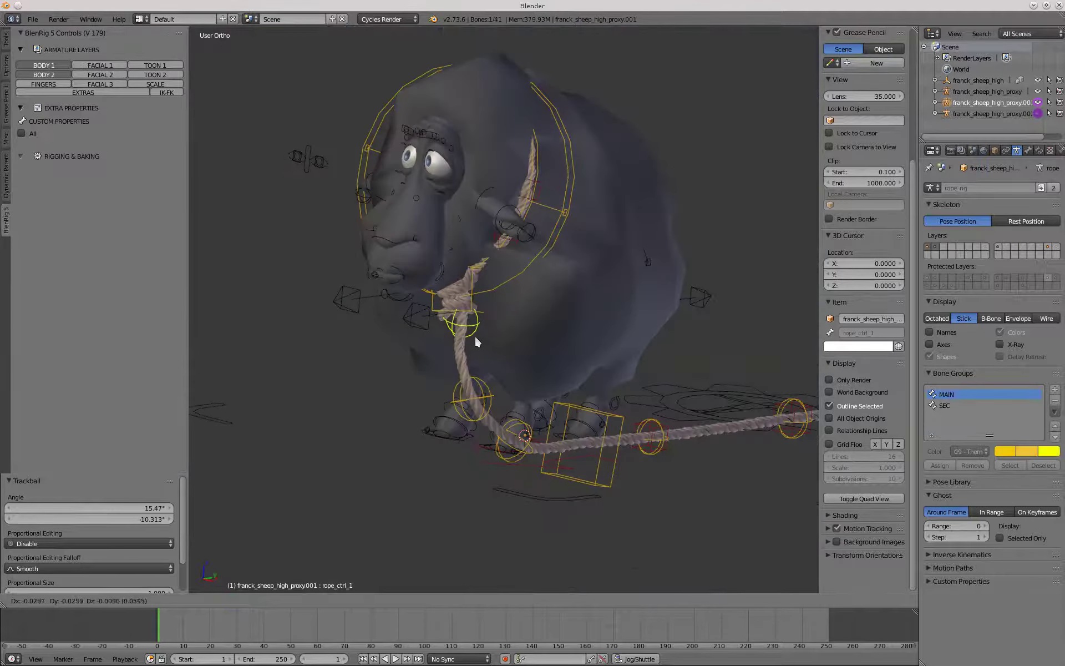
right_click(475, 342)
right_click(468, 396)
key(g)
click(484, 389)
scroll(477, 400, up, 3)
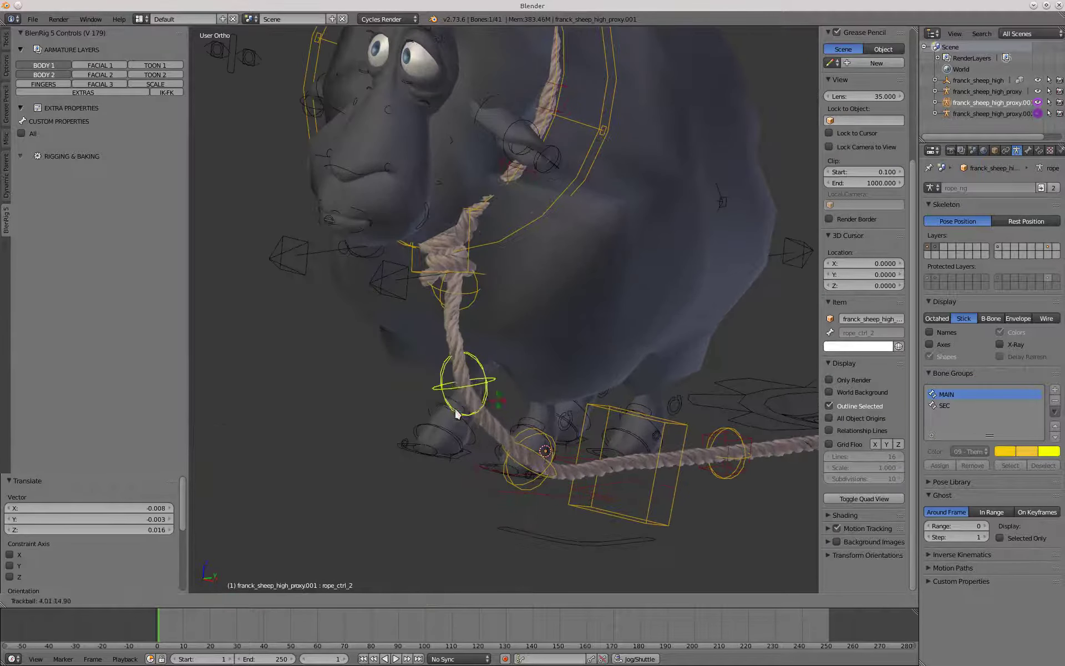
Try moving rope_ctrl_3 and the box-shaped rope_ctrl_4 beneath the sheep
right_click(557, 449)
right_click(558, 448)
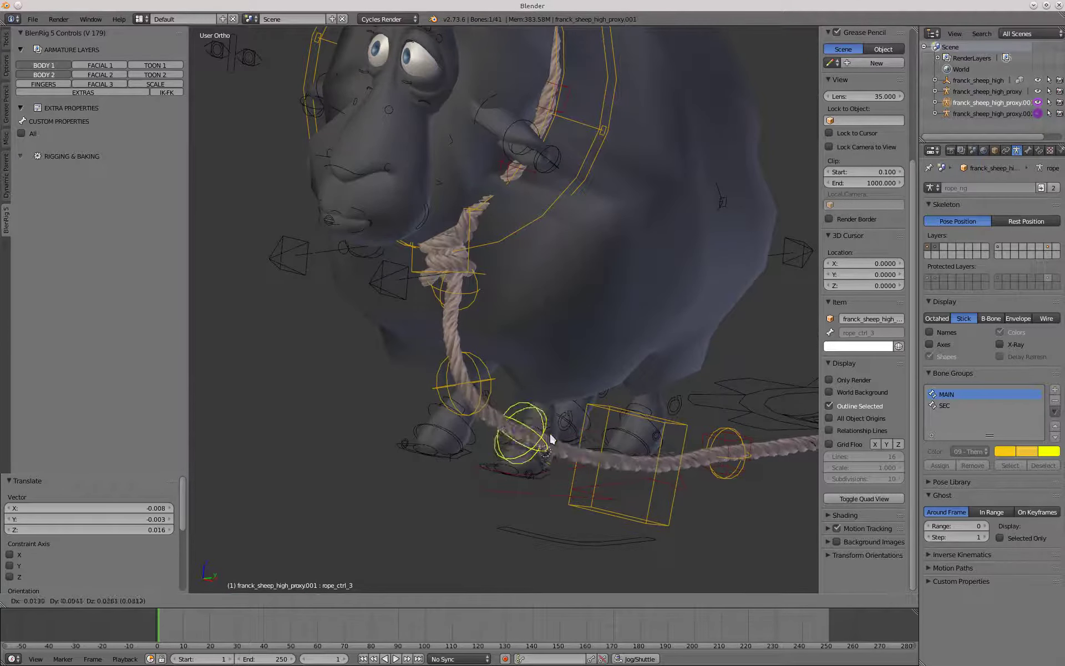
middle_drag(544, 433, 418, 384)
right_click(574, 411)
scroll(419, 384, up, 4)
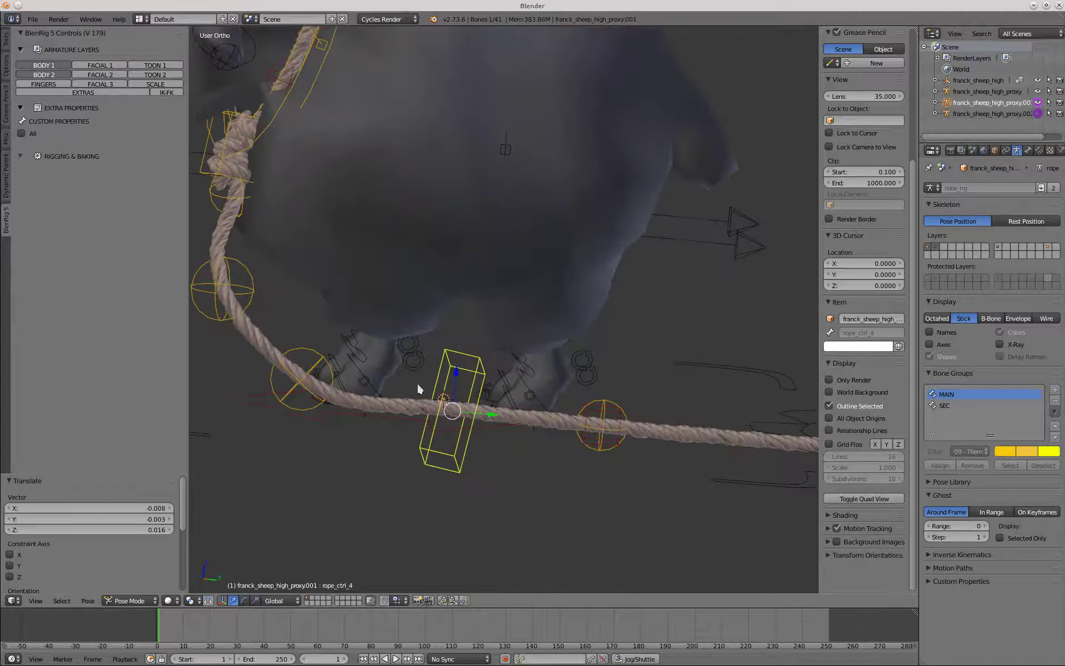
scroll(429, 385, down, 4)
scroll(427, 384, up, 4)
scroll(425, 383, down, 5)
scroll(425, 381, down, 3)
key(g)
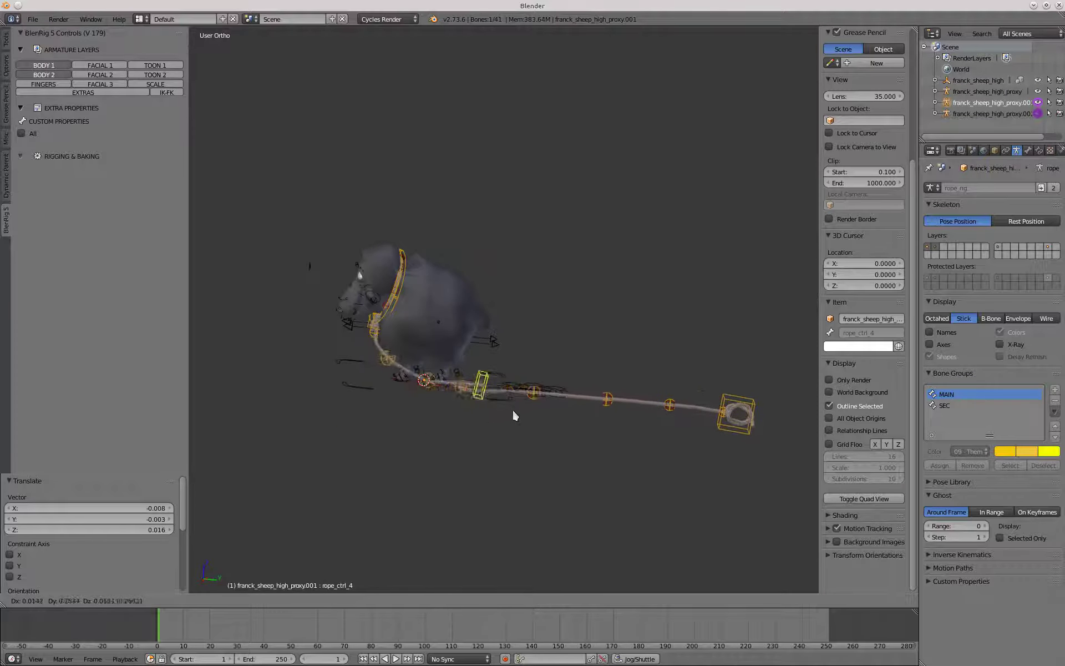
click(442, 419)
Select rope_ctrl_5 behind the sheep and move it by about X -0.034, Y 0.110, Z 0.039
scroll(455, 411, up, 5)
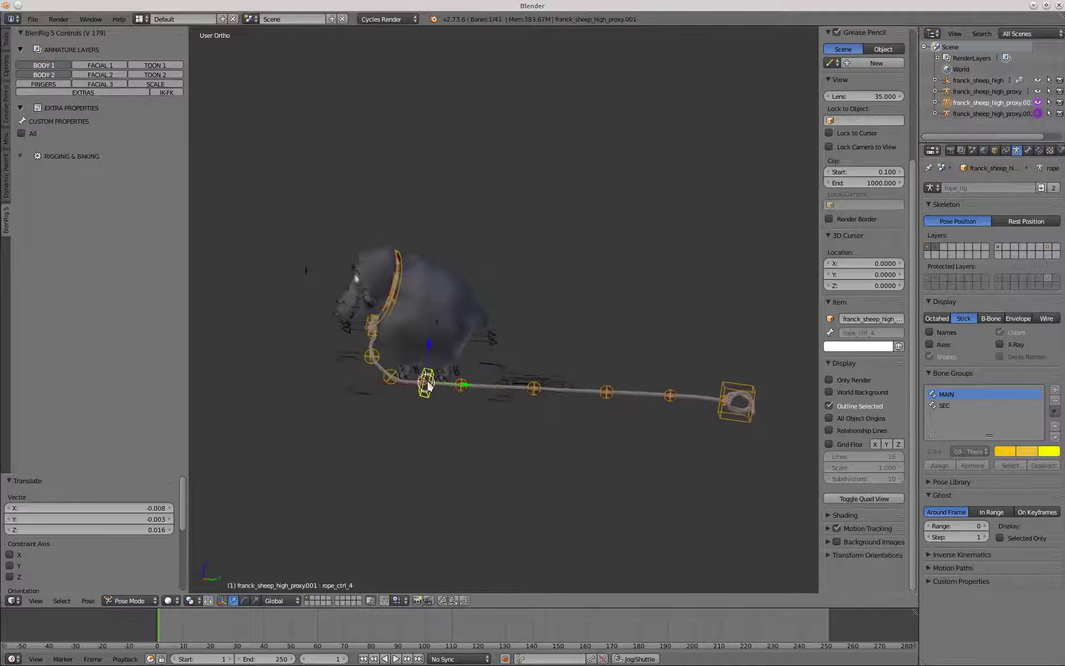
scroll(440, 392, up, 2)
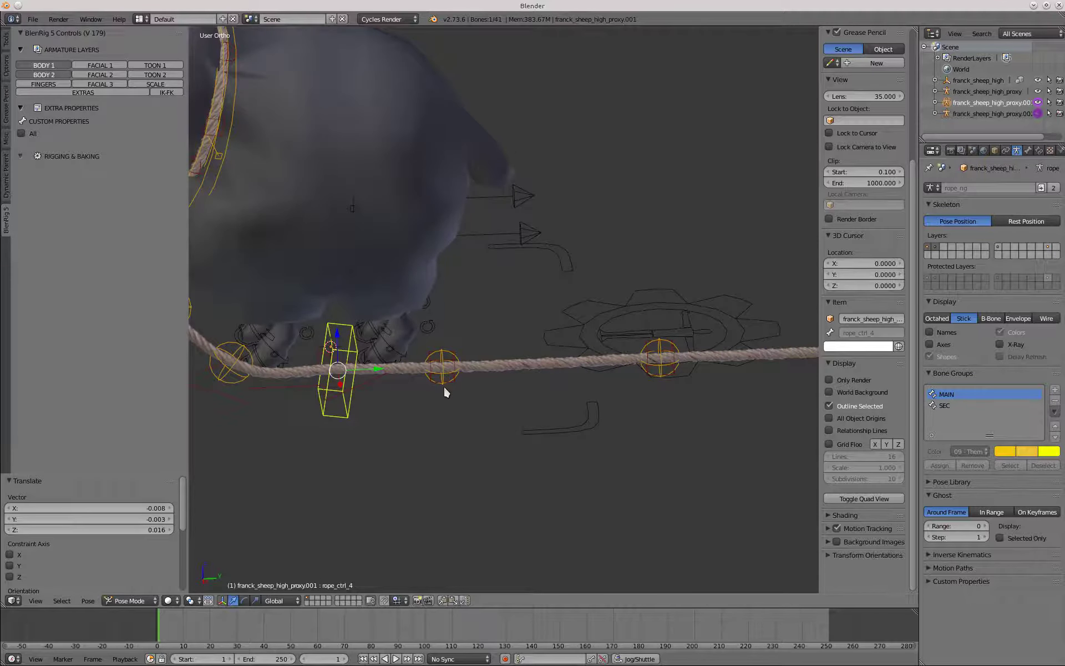
right_click(443, 385)
scroll(444, 374, down, 3)
scroll(450, 371, up, 5)
middle_drag(450, 371, 430, 383)
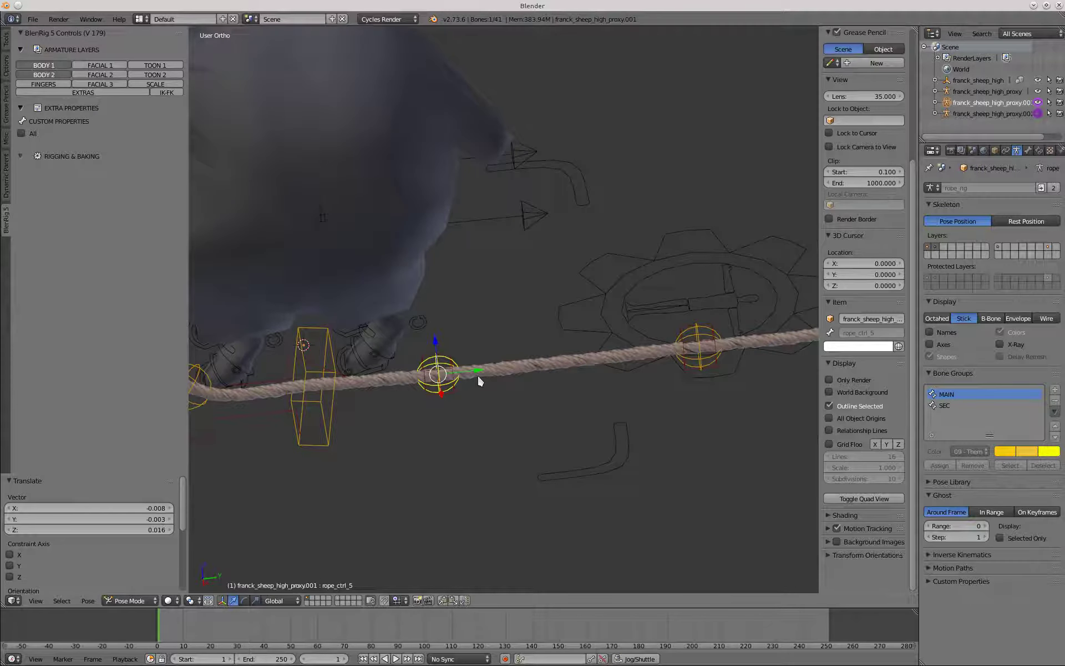
key(g)
scroll(472, 358, down, 6)
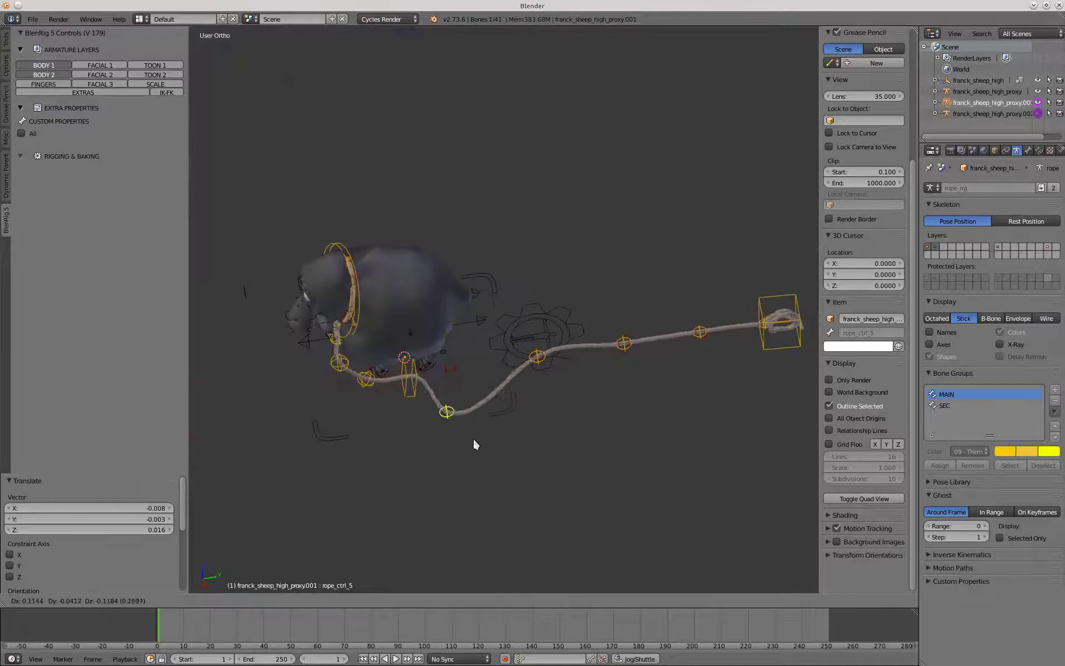
click(491, 367)
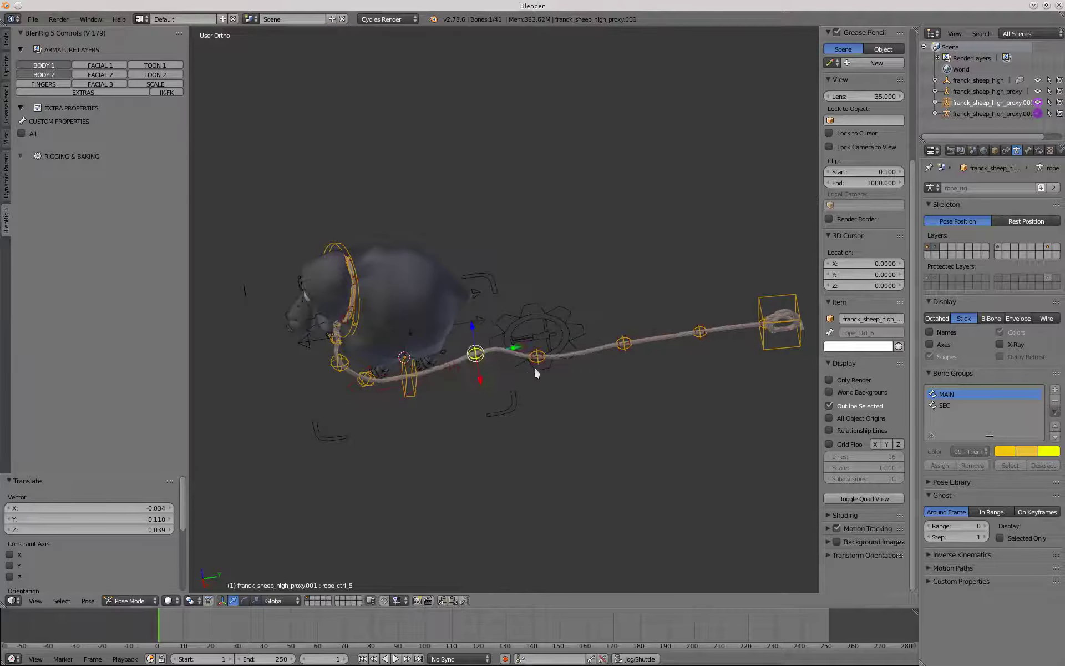
Select rope_ctrl_6 and move it by about X 0.027, Y 0.054, Z -0.026
right_click(536, 359)
scroll(536, 361, up, 3)
key(g)
click(563, 358)
Select the next rope control after rope_ctrl_6 and move it by about X 0.047, Y 0.055, Z -0.046
scroll(564, 355, down, 3)
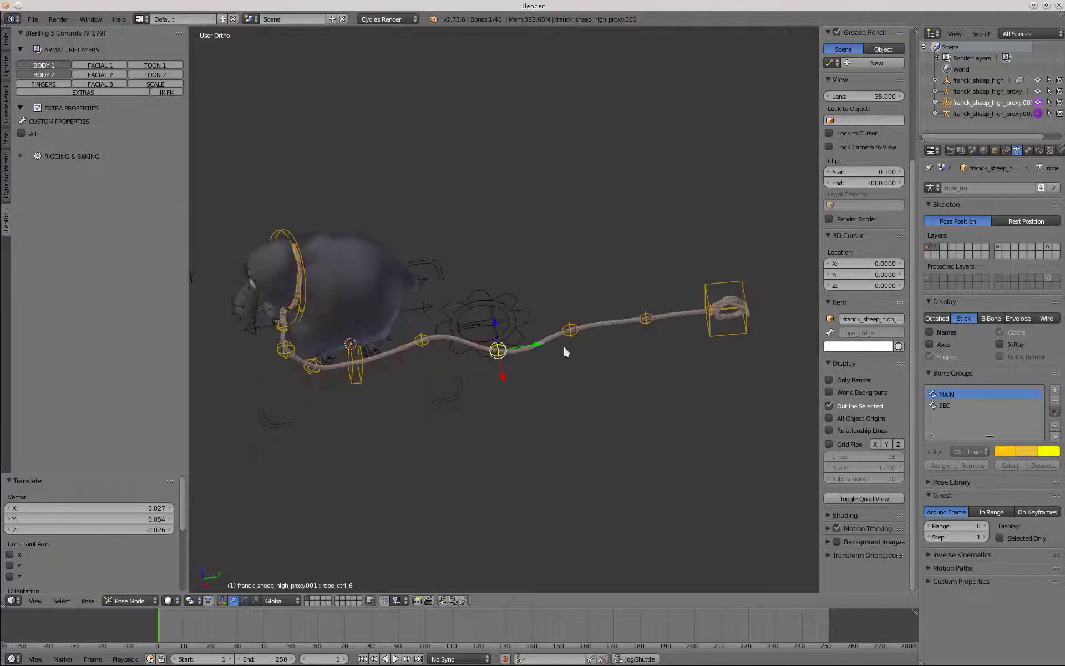
right_click(570, 333)
key(g)
click(591, 354)
Try rotating the log_rot control at the rope's end, and rotate rope_ctrl_8 by about 47.4°
right_click(752, 338)
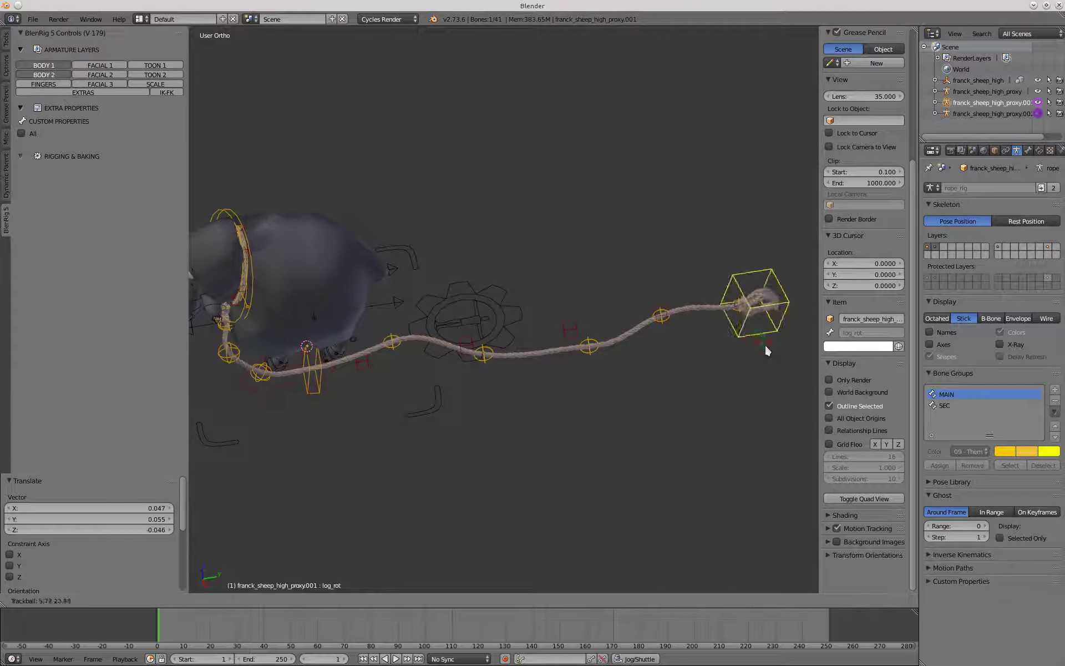
scroll(744, 326, up, 4)
right_click(589, 314)
key(r)
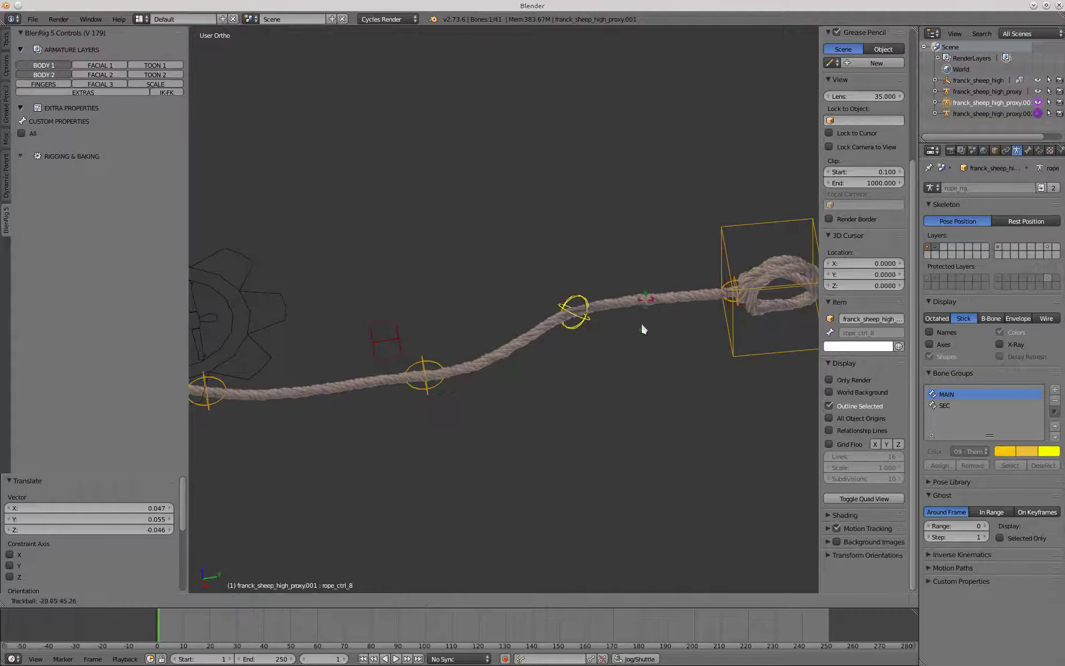
click(597, 404)
scroll(571, 396, down, 4)
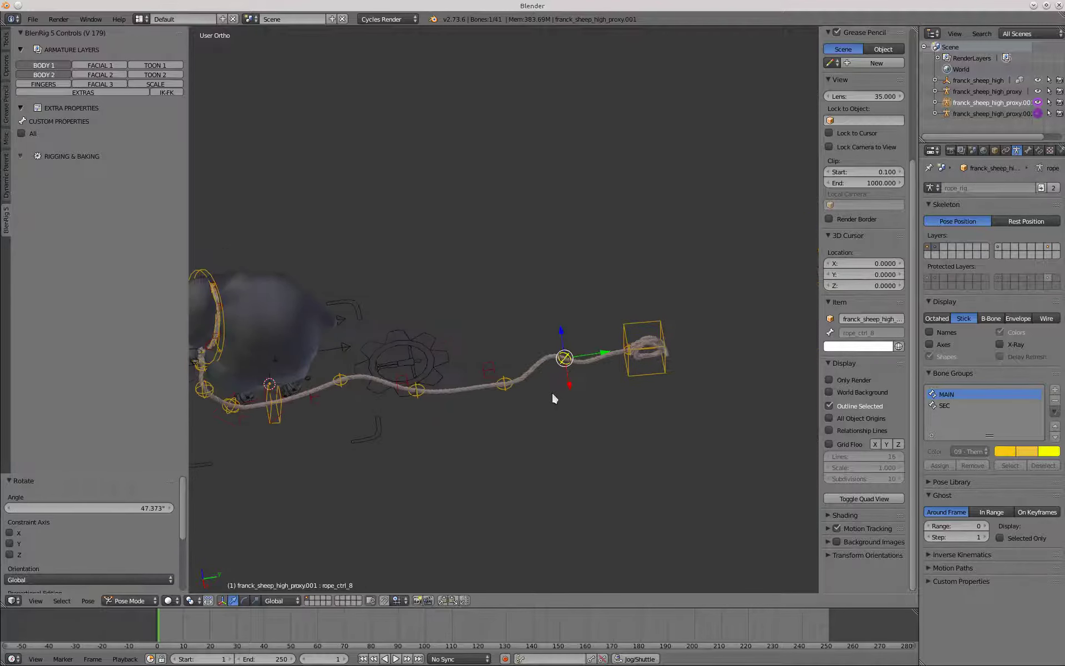
Select the arrow-shaped rope_pull control beneath the sheep and try moving it
scroll(384, 375, up, 3)
scroll(419, 357, up, 1)
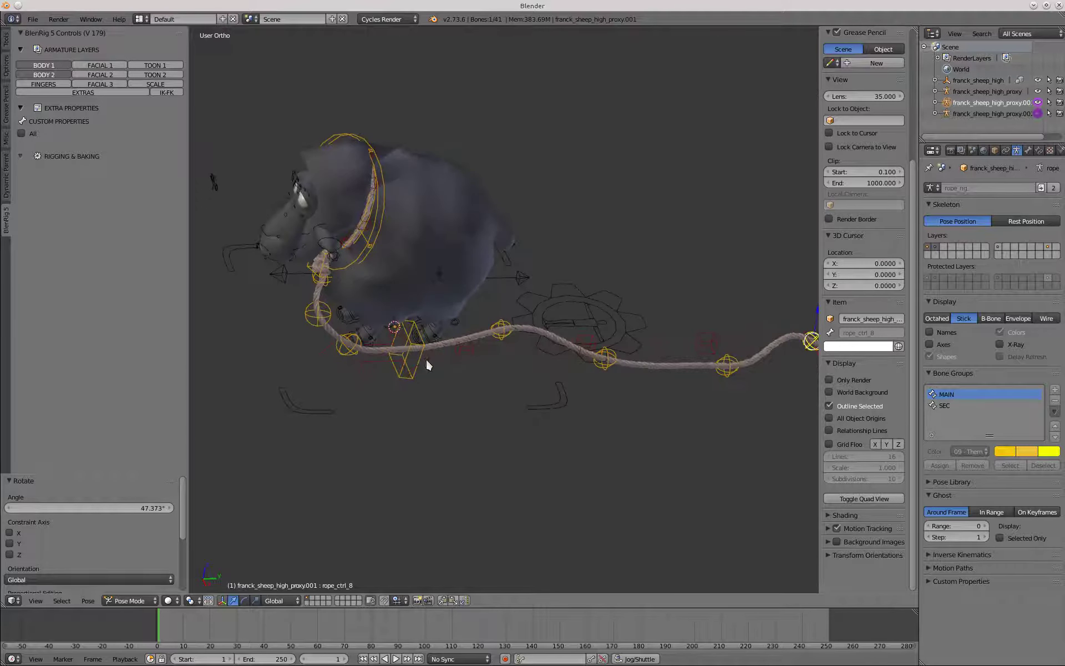
right_click(425, 362)
scroll(425, 361, up, 3)
scroll(409, 354, down, 4)
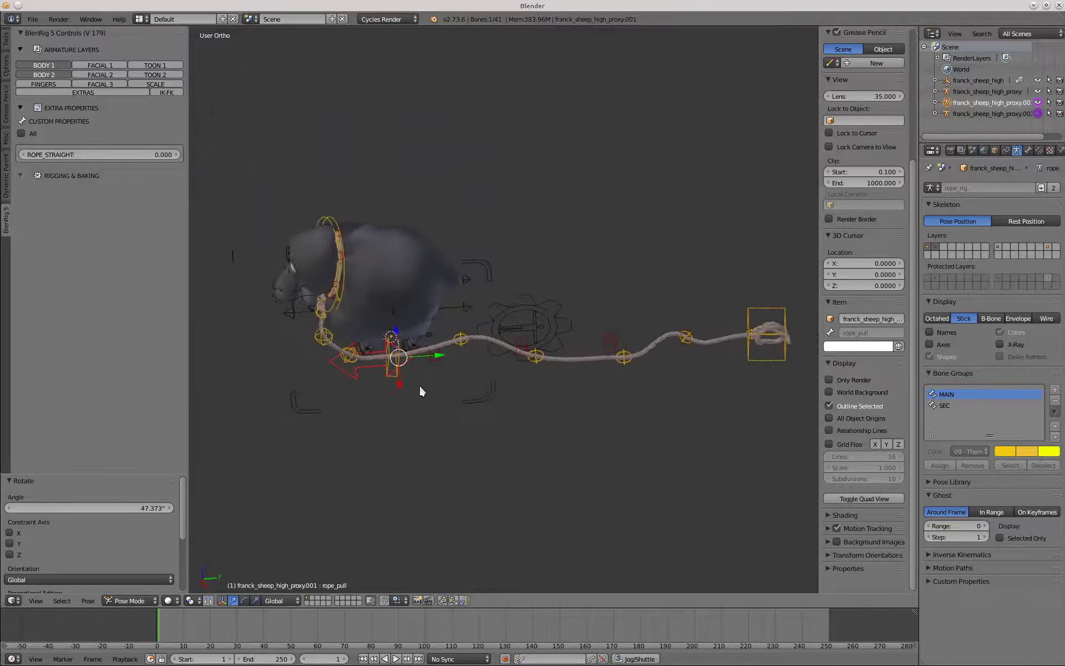
middle_drag(420, 392, 527, 232)
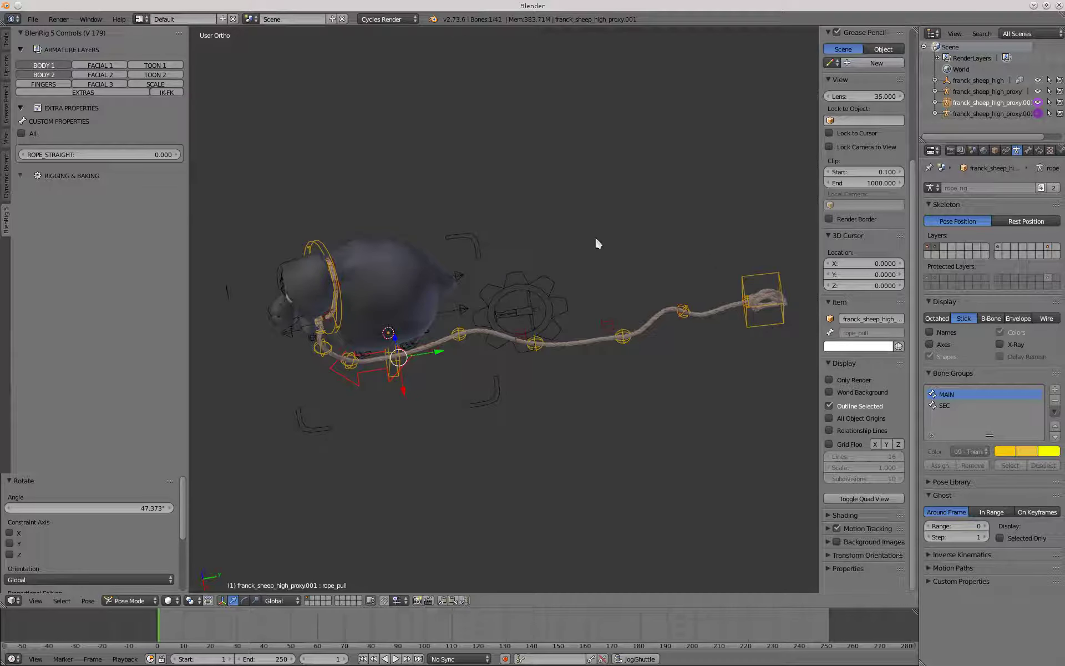
middle_drag(597, 243, 372, 338)
key(g)
right_click(409, 470)
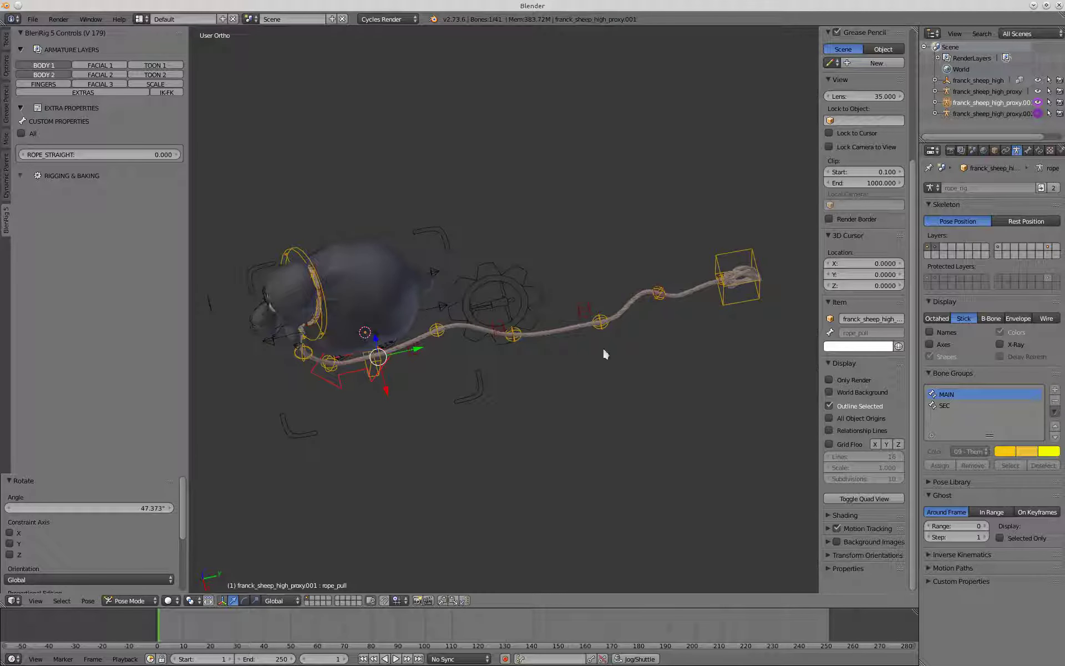
Clear the location of all rope rig controls
middle_drag(605, 354, 437, 327)
key(z)
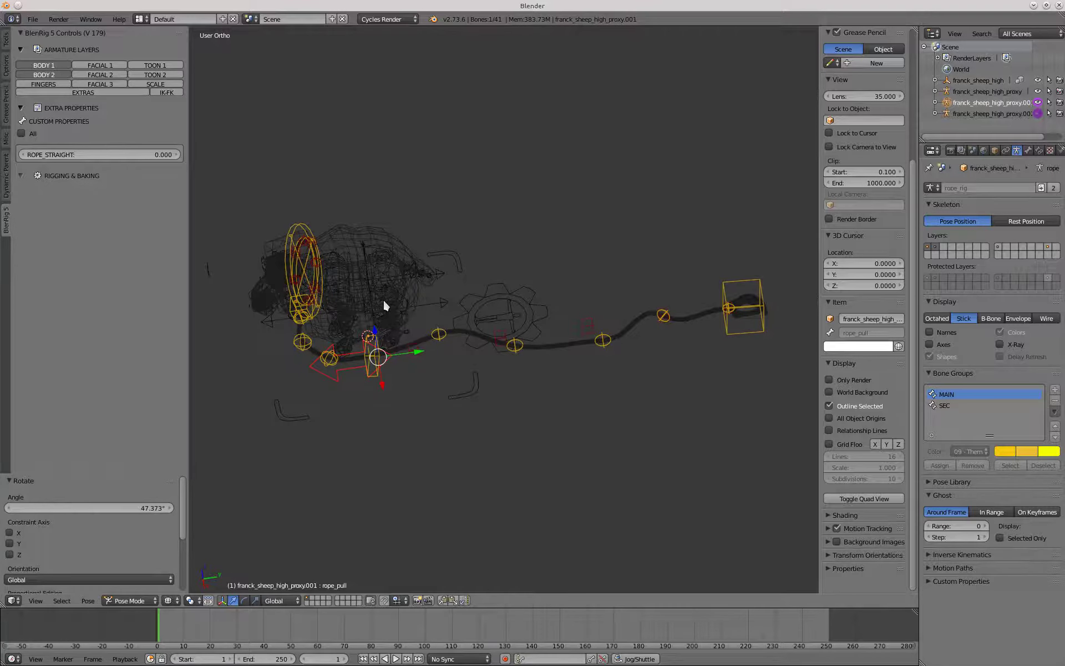
key(a)
key(a)
key(alt+g)
key(a)
Select the sheep's master_torso control and try moving it forward and back along the rope
key(KP_3)
key(z)
key(z)
scroll(363, 214, up, 4)
right_click(387, 173)
key(z)
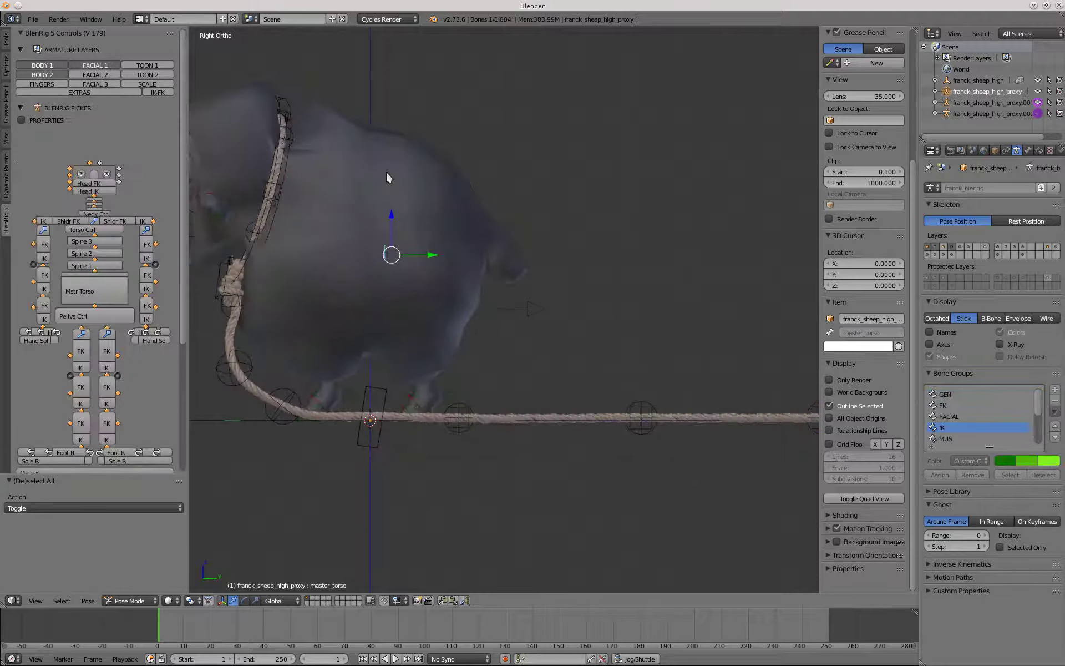
key(z)
right_click(386, 175)
right_click(387, 175)
key(z)
scroll(387, 175, down, 4)
shift+middle_drag(387, 212, 475, 237)
drag(476, 237, 324, 228)
right_click(325, 229)
middle_drag(447, 266, 458, 321)
key(g)
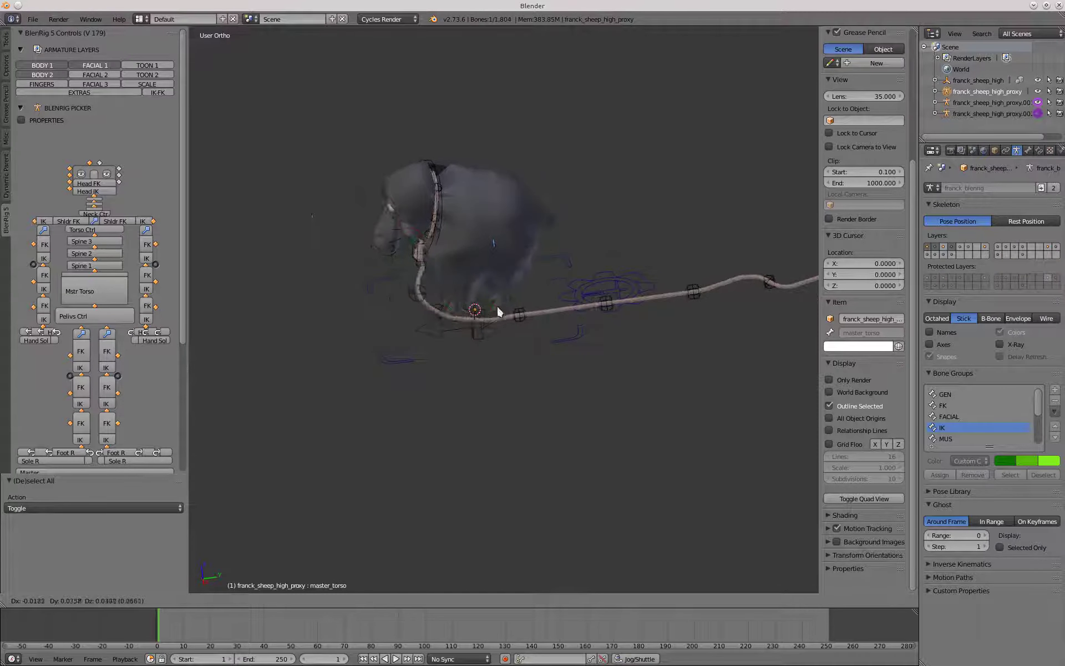
drag(333, 324, 381, 328)
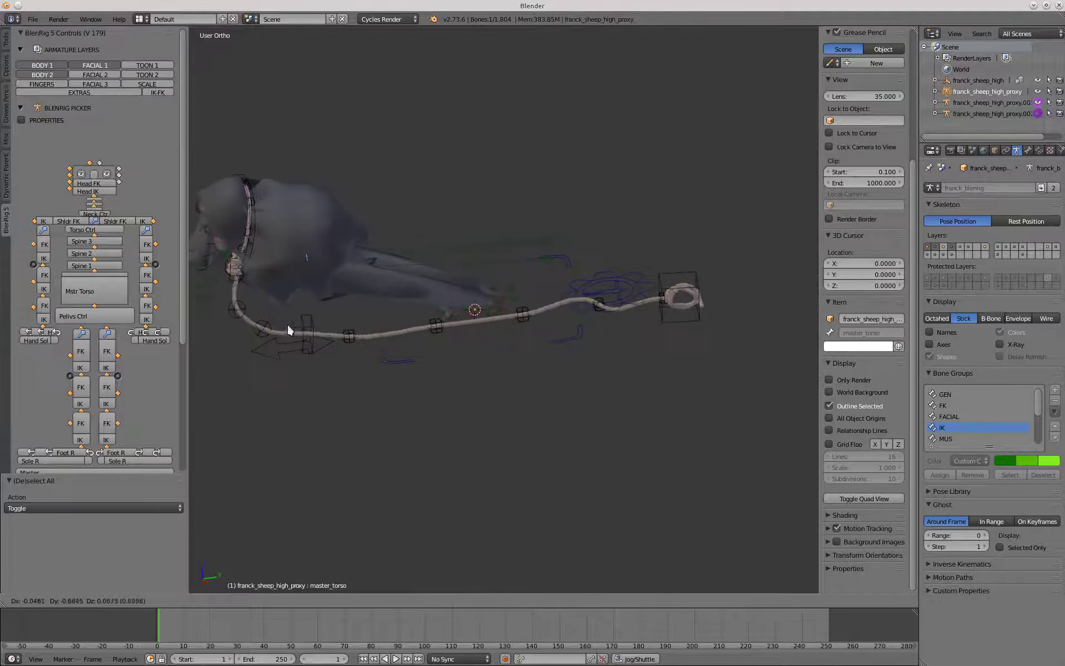
right_click(468, 311)
middle_drag(472, 313, 469, 430)
From the top view, rotate the master_torso control by about 26° and move it away from the rope
key(KP_7)
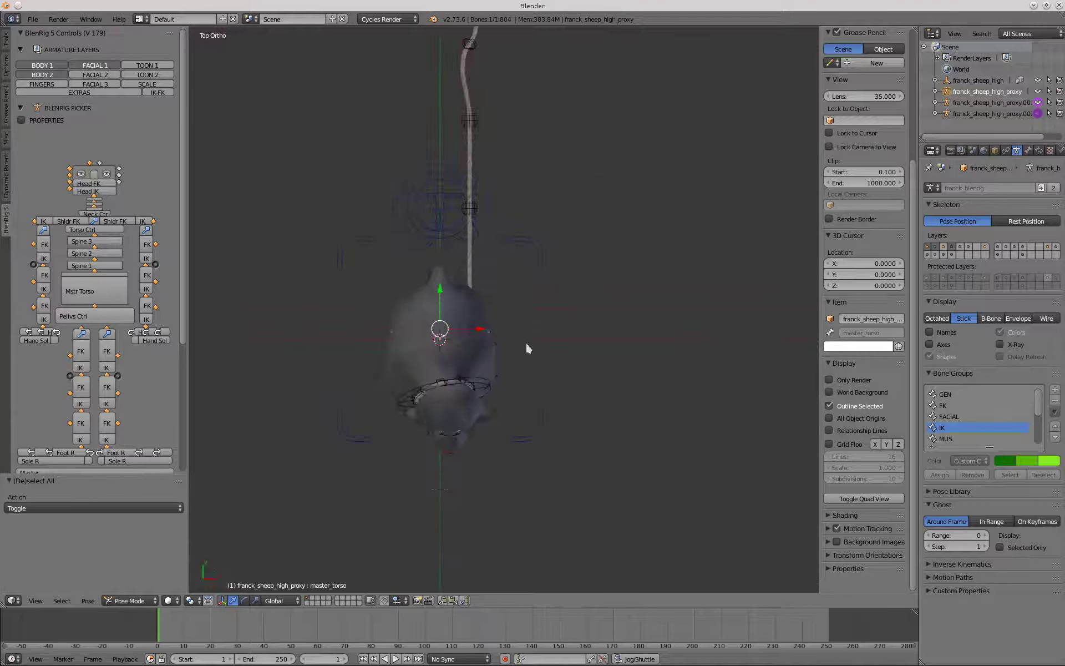
key(r)
click(578, 390)
key(g)
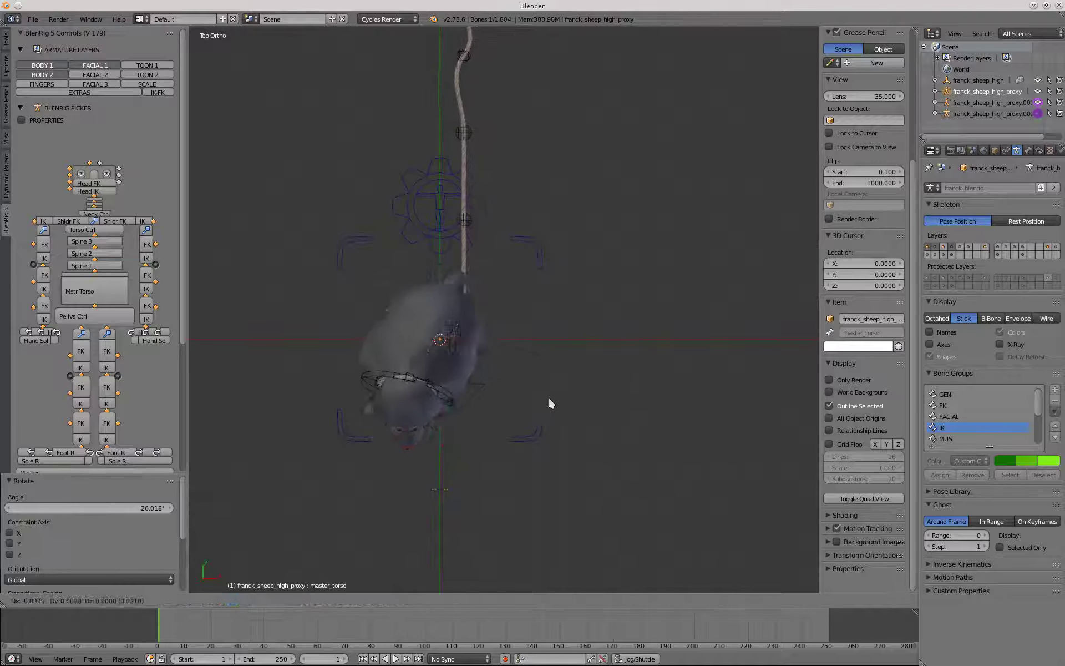
click(474, 407)
Select the rope_pull control and rotate it by about 37.4°
right_click(469, 424)
key(r)
click(574, 365)
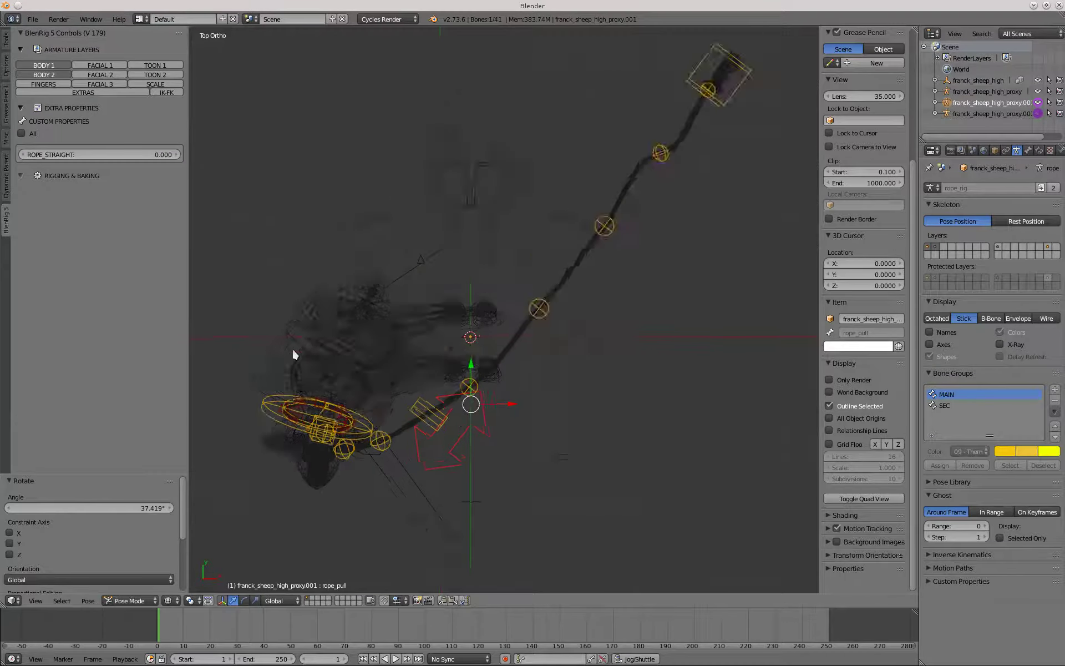
Select the sheep's master_torso and try moving it with the rope at an angle
right_click(302, 347)
key(g)
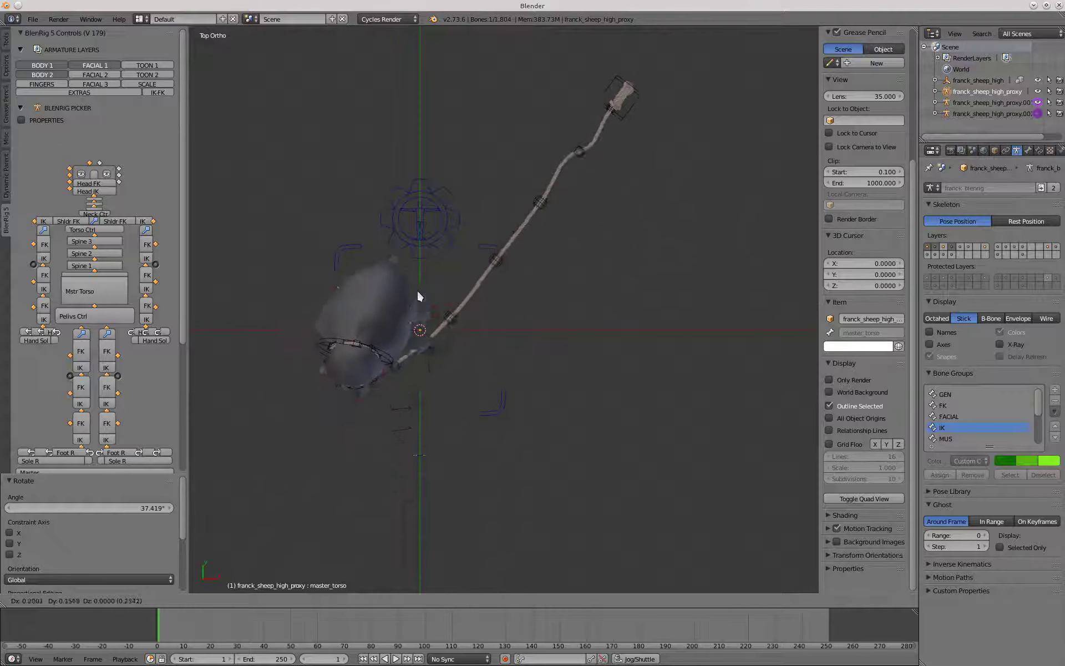
right_click(354, 367)
Clear the location and rotation of all rope rig controls
key(a)
key(KP_3)
right_click(623, 357)
key(a)
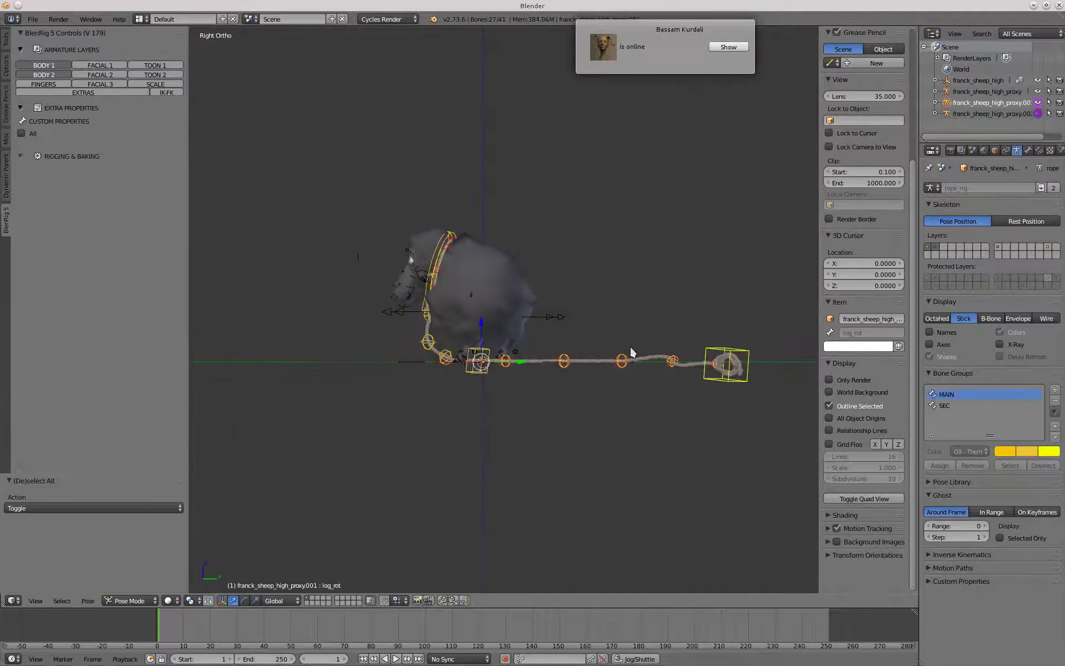
key(a)
key(alt+g)
key(alt+r)
key(a)
Clear the location and rotation of all sheep rig controls
scroll(476, 322, down, 1)
shift+middle_drag(468, 313, 578, 453)
right_click(451, 387)
key(a)
key(a)
key(alt+g)
key(alt+r)
key(a)
Move rope_ctrl_7 by about X -0.092, Y 0.002, Z 0.019 and rope_ctrl_8 by about X 0.161, Y -0.007, Z -0.033
scroll(699, 388, up, 3)
right_click(669, 371)
key(g)
click(575, 412)
shift+middle_drag(638, 421, 461, 378)
right_click(628, 333)
key(g)
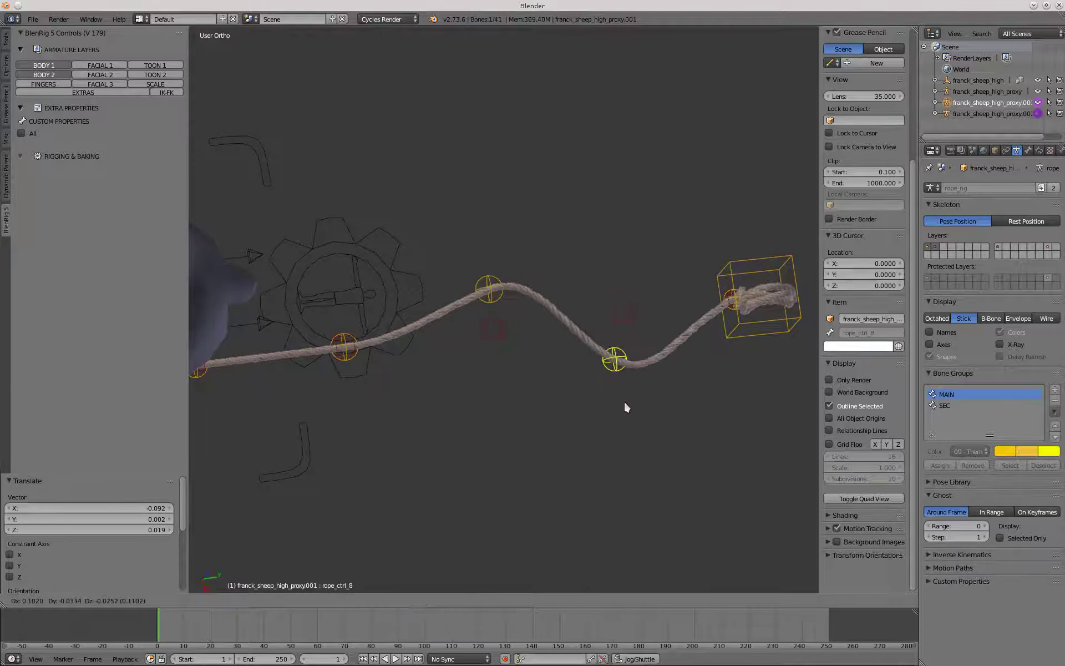
click(637, 423)
Select rope_ctrl_6 and move it to extend the wave along the rope
shift+middle_drag(386, 370, 524, 377)
right_click(469, 342)
right_click(469, 341)
right_click(469, 345)
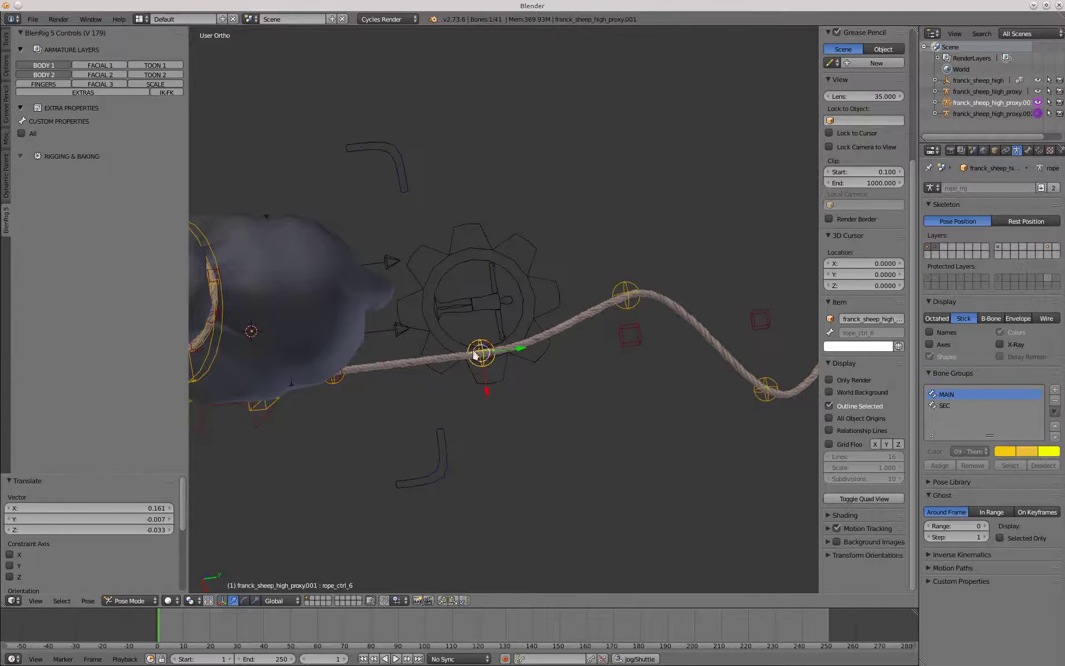
key(g)
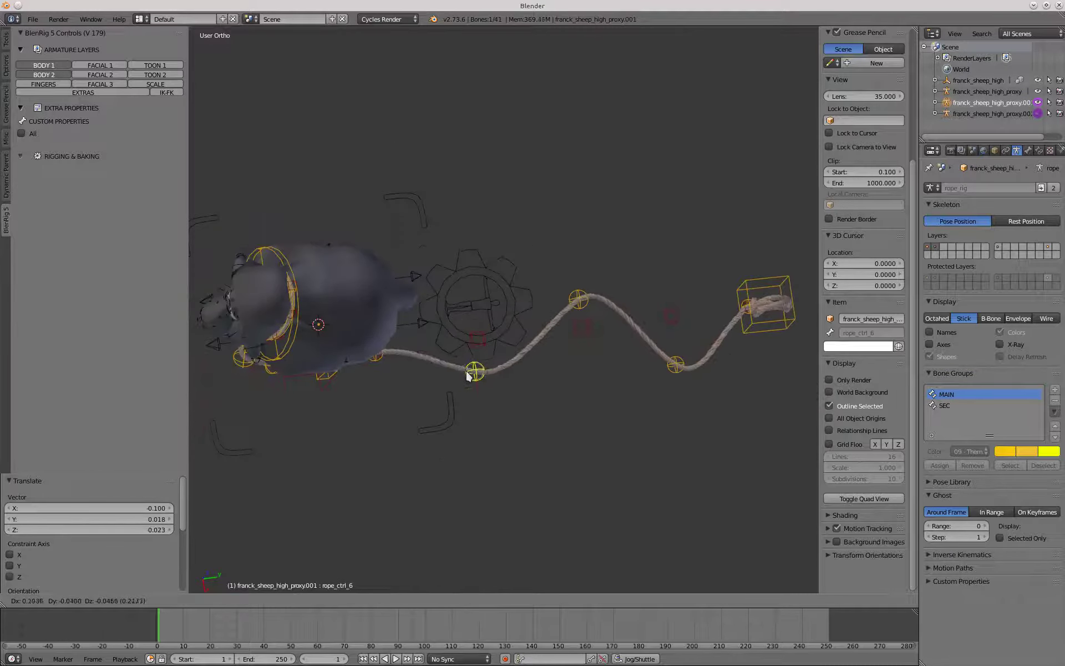
click(465, 359)
Clear the location of all rope controls to straighten the rope
key(a)
key(alt+g)
key(a)
Select the square rope_ctrl_7_mstr control and move it by about X 0.146, Y -0.113, Z -0.035
scroll(582, 333, up, 8)
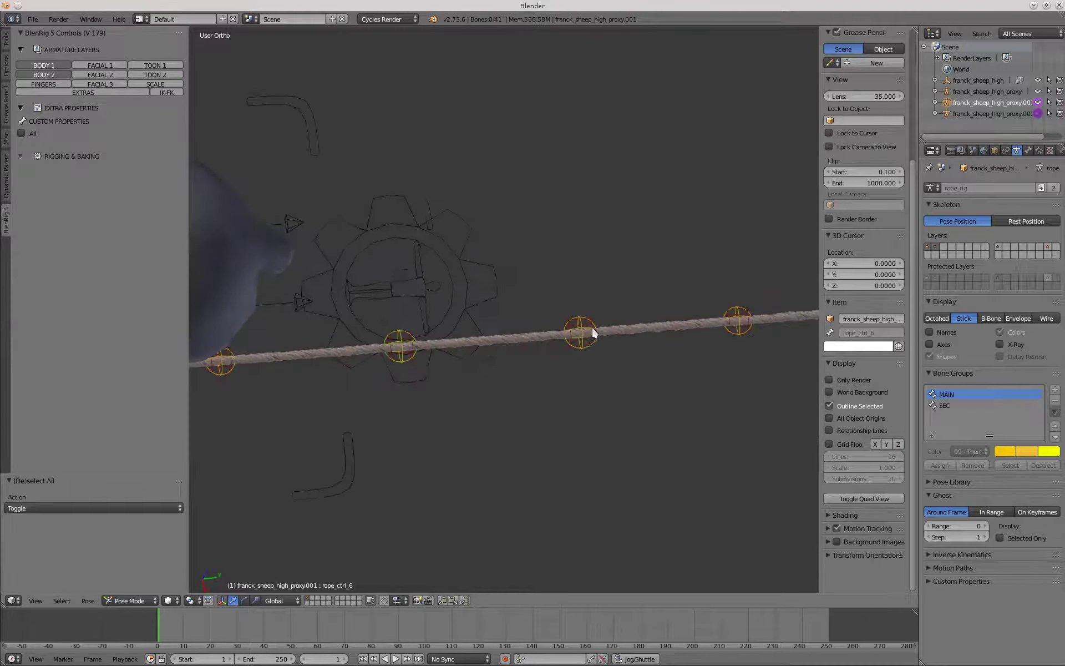
right_click(588, 335)
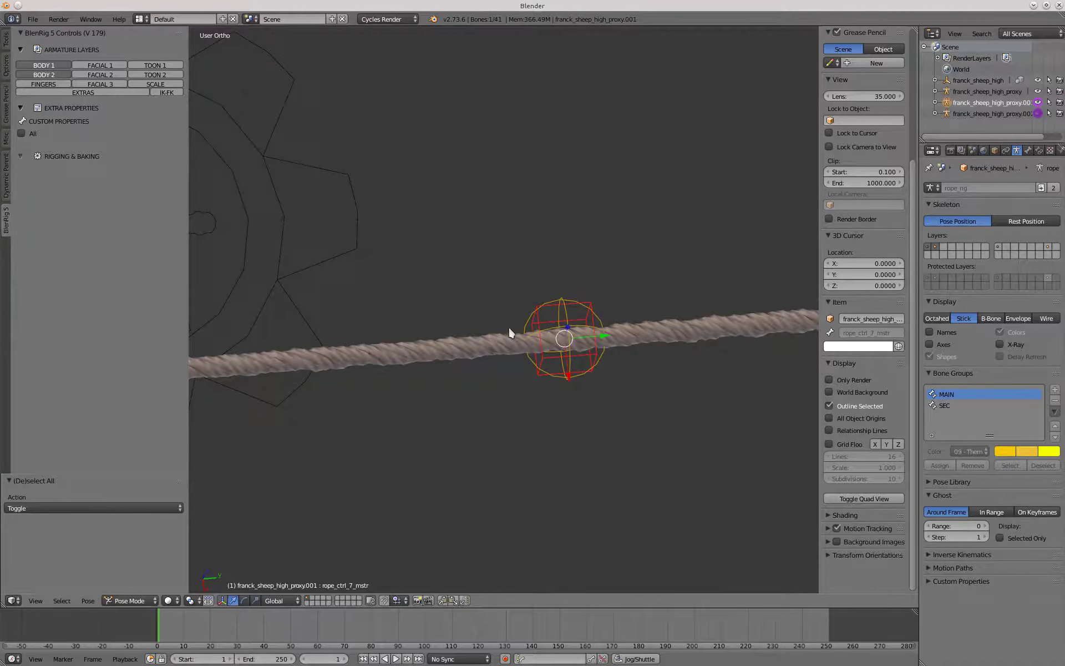
scroll(509, 325, down, 6)
scroll(520, 342, up, 3)
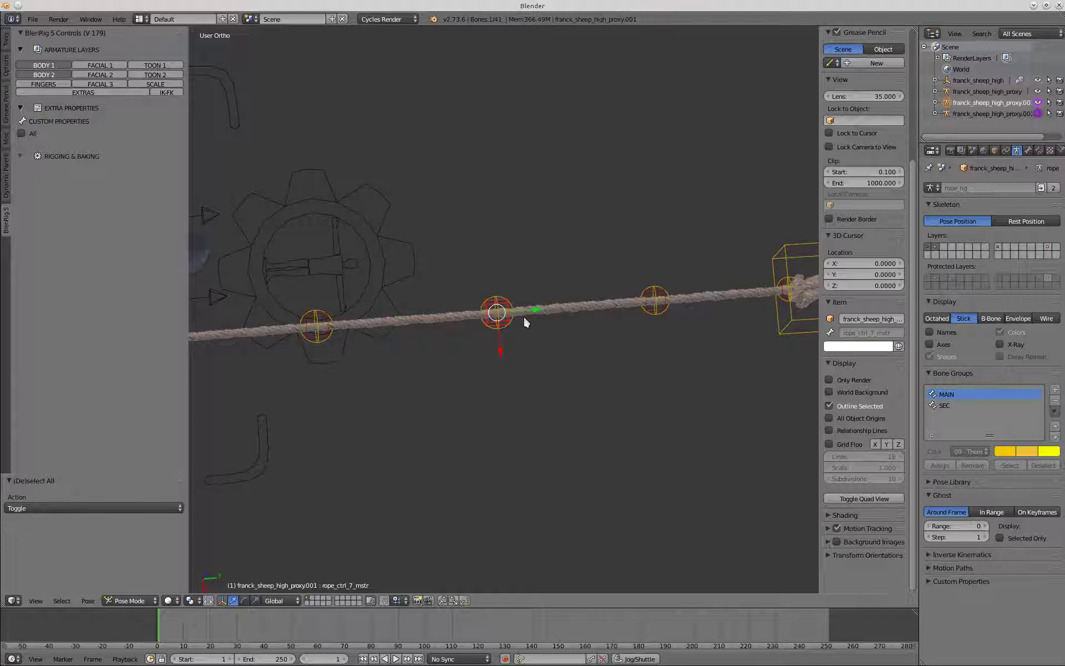
scroll(523, 315, down, 4)
scroll(508, 324, up, 6)
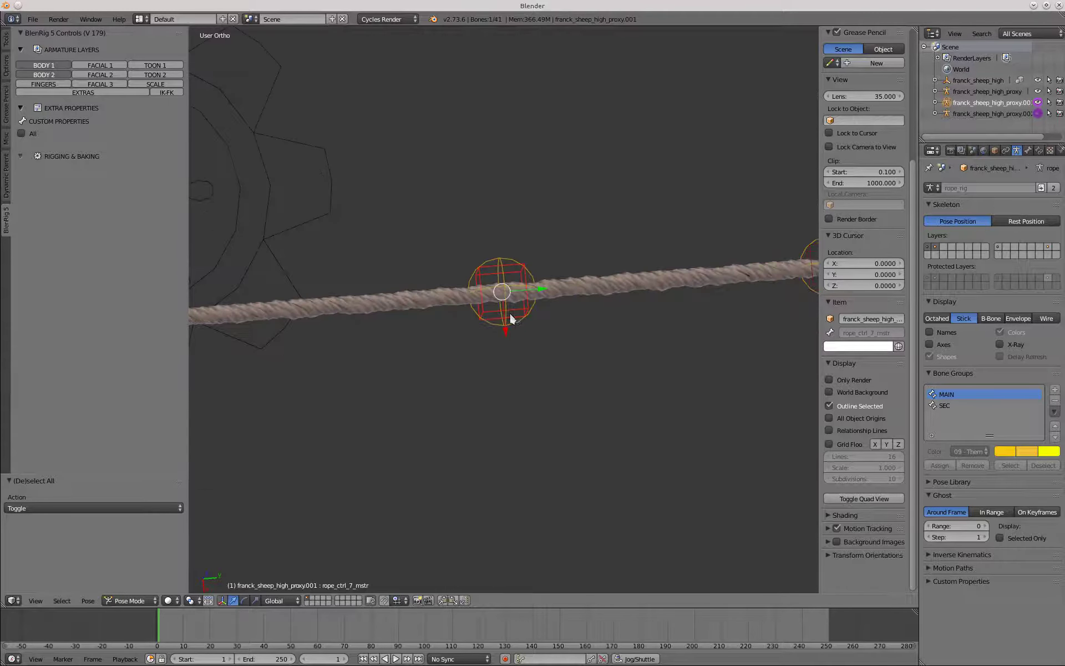
scroll(506, 304, down, 6)
scroll(507, 309, up, 4)
scroll(513, 314, down, 2)
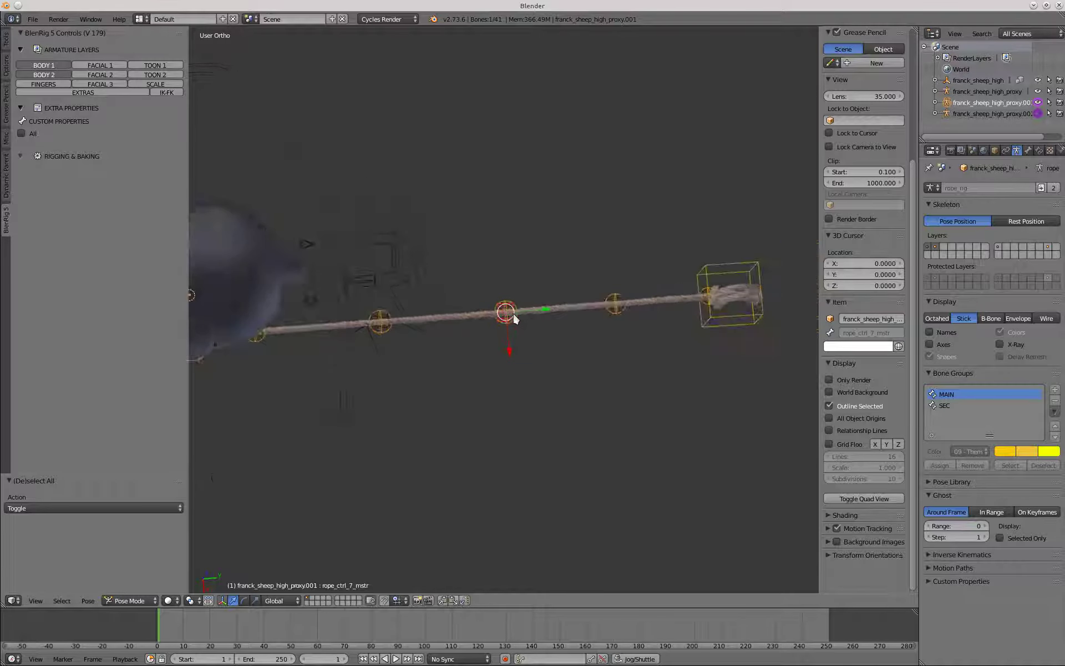
scroll(513, 314, up, 2)
key(g)
scroll(435, 402, down, 2)
click(443, 419)
Move the rope_ctrl_8_mstr control toward the sheep and select rope_ctrl_6_mstr
right_click(537, 328)
key(g)
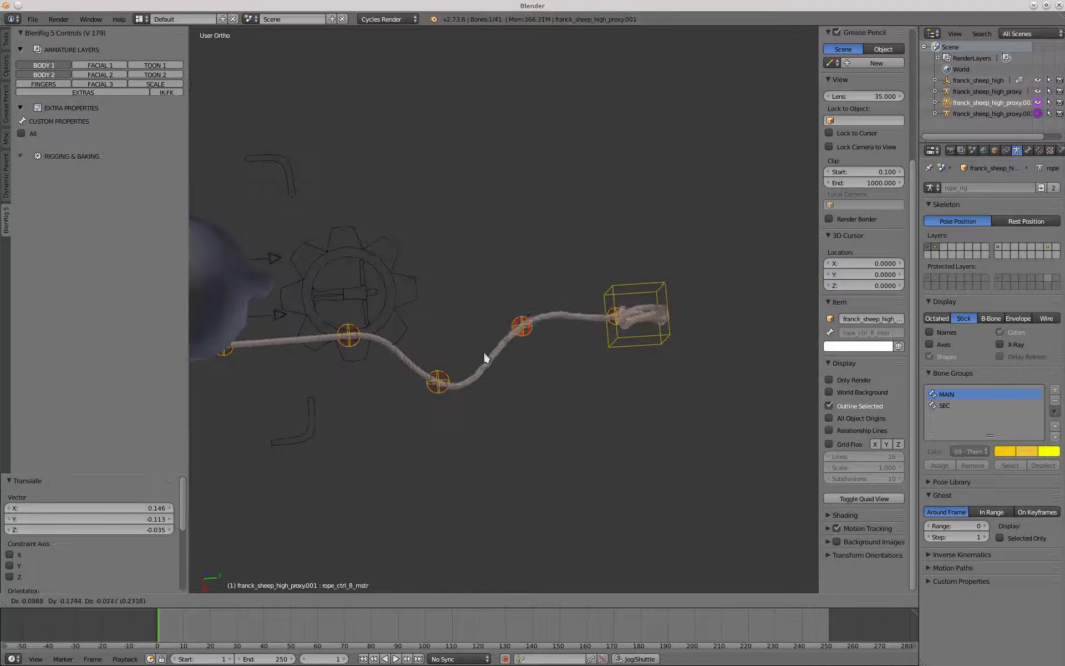
click(483, 357)
right_click(351, 336)
scroll(355, 335, up, 3)
scroll(472, 361, down, 4)
Reset the location of every rope control, including the master ones
key(a)
key(a)
key(alt+g)
key(a)
Try moving the rope control at rope_ctrl_6_mstr and the one after it
mouse_move(466, 377)
middle_down()
mouse_move(372, 360)
mouse_move(452, 339)
middle_up()
scroll(451, 339, up, 3)
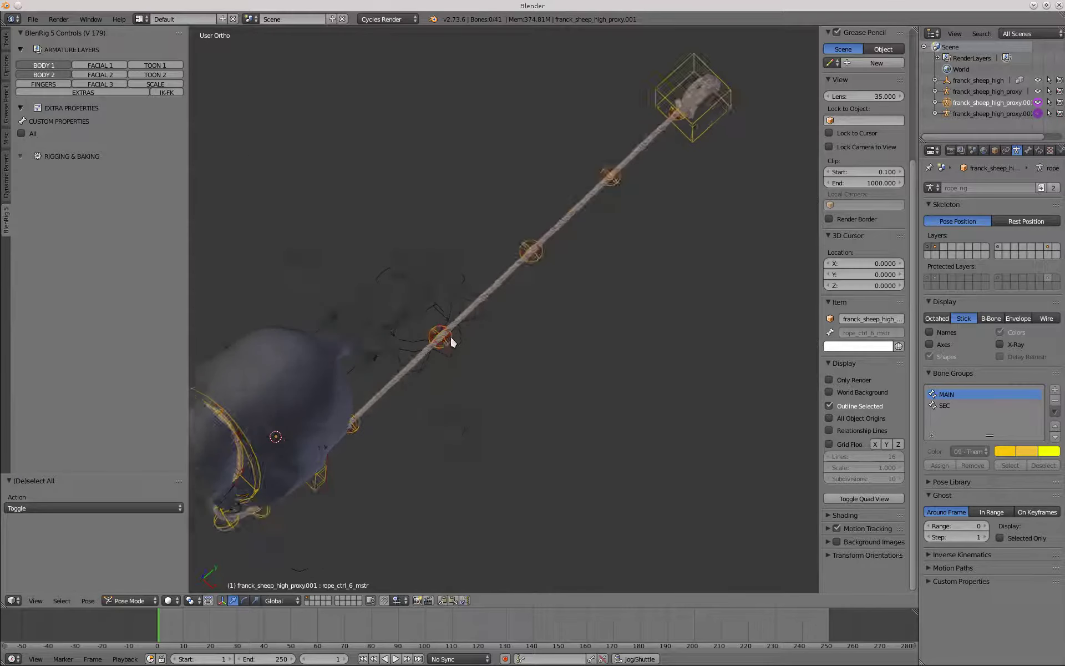
right_drag(444, 338, 468, 378)
right_drag(528, 252, 507, 284)
middle_drag(508, 284, 466, 299)
scroll(466, 299, down, 3)
scroll(403, 271, up, 4)
key(z)
key(z)
Clear the location of all rope controls again
key(a)
key(a)
scroll(402, 267, down, 3)
key(alt+g)
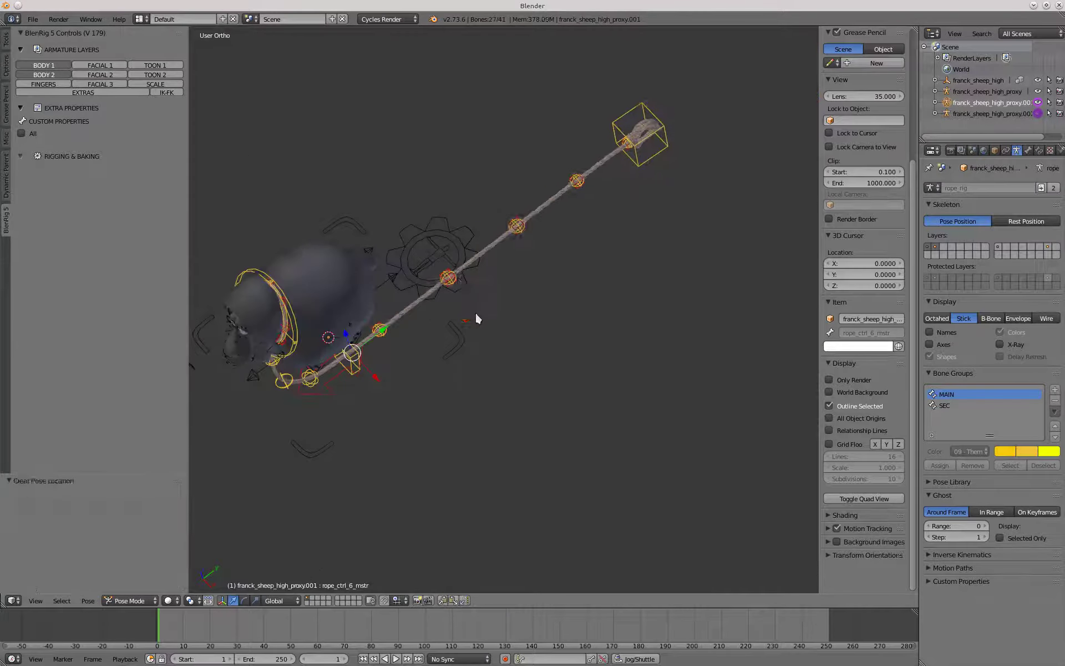
key(a)
Try moving rope_ctrl_8_mstr and the round rope_ctrl_8 control inside it
scroll(581, 184, up, 2)
right_click(582, 183)
key(g)
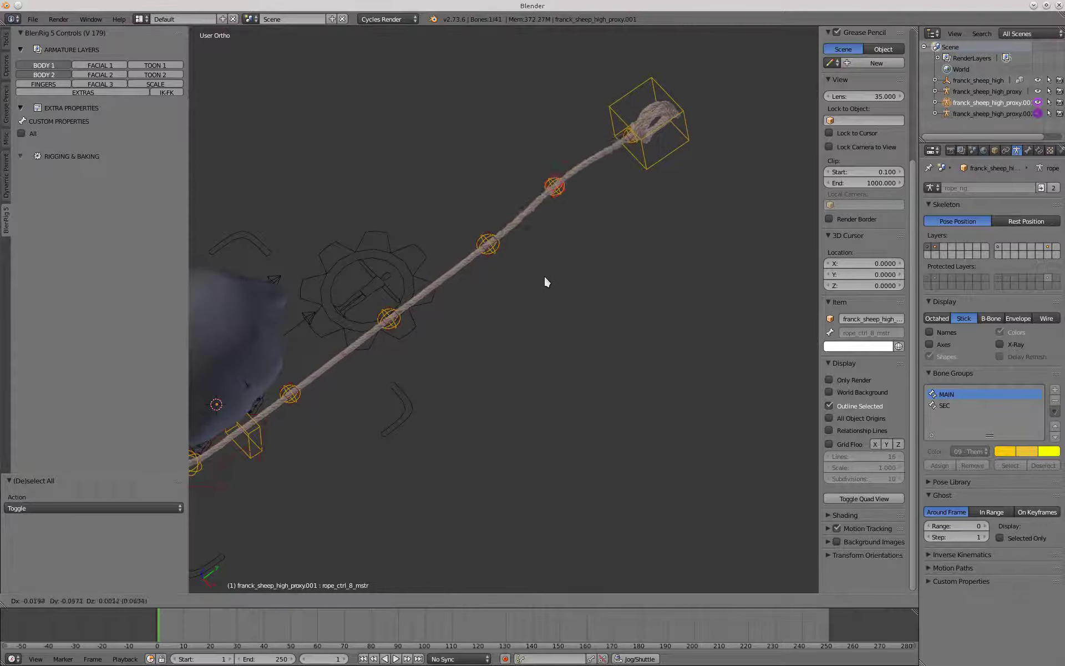
right_click(573, 185)
right_drag(575, 182, 616, 238)
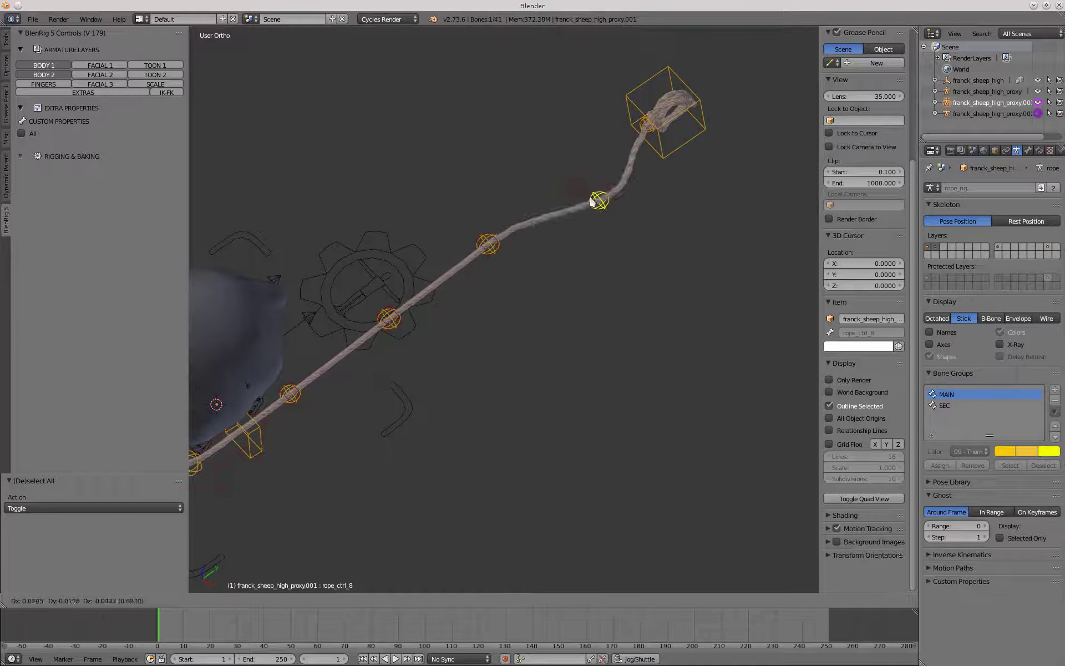
right_click(590, 196)
Move rope_ctrl_8 by about X -0.088, Y -0.016, Z 0.019
scroll(569, 198, down, 2)
scroll(500, 239, up, 1)
middle_drag(552, 209, 574, 254)
key(g)
click(550, 237)
Move rope_ctrl_7 by about X 0.139, Y -0.012, Z -0.036 and rope_ctrl_6 by about X -0.051, Y 0.021, Z 0.016
right_click(523, 229)
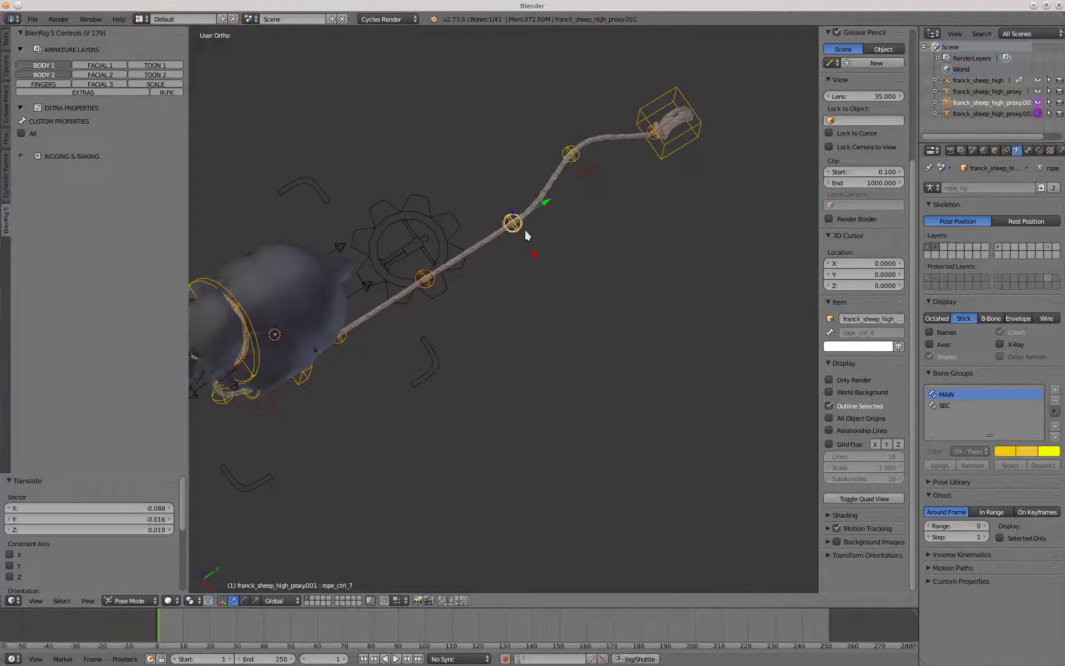
key(g)
click(542, 277)
right_click(425, 278)
key(g)
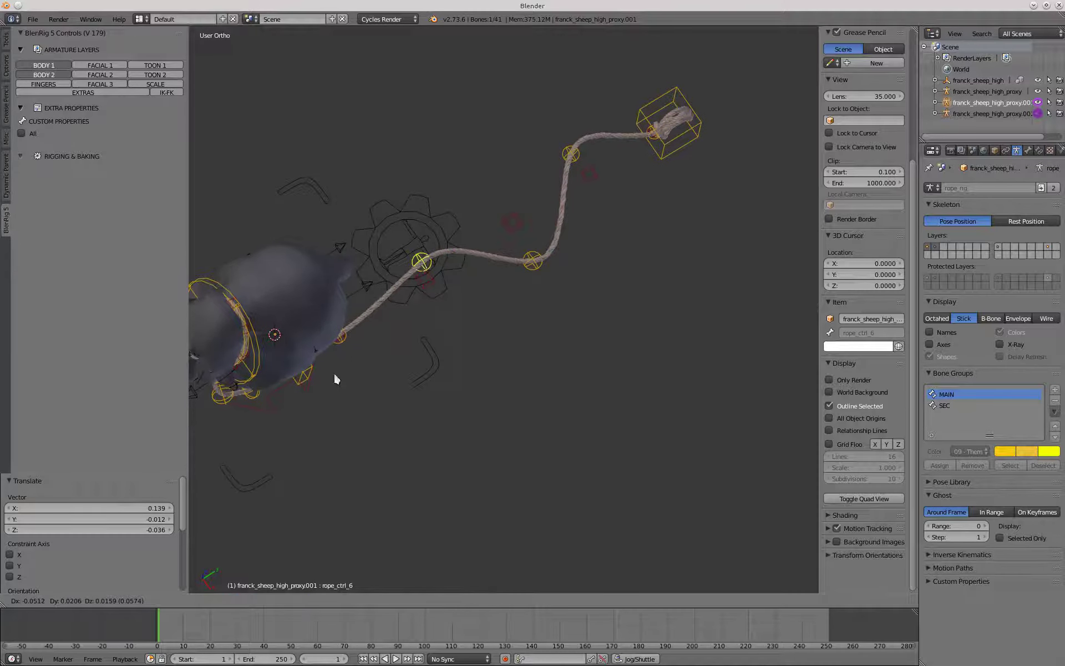
click(419, 266)
Select the sheep's master_torso control and move it -0.351 along the Y axis
mouse_move(418, 265)
middle_down()
mouse_move(440, 355)
mouse_move(353, 303)
middle_up()
key(z)
key(z)
key(z)
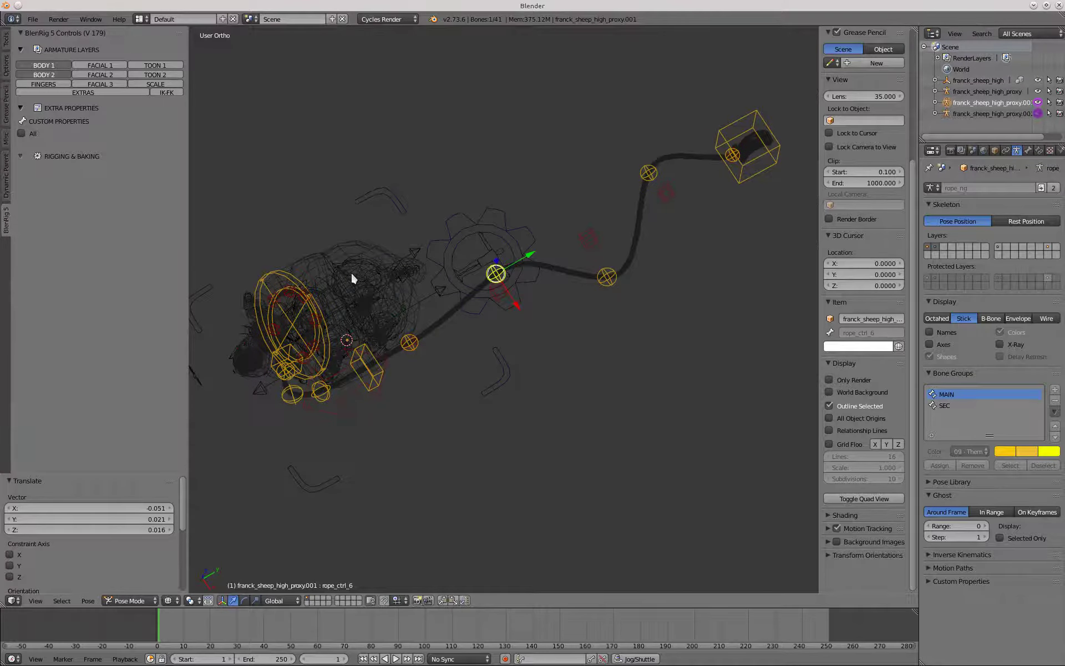
right_click(351, 273)
scroll(336, 268, up, 1)
right_click(331, 265)
scroll(331, 266, down, 1)
key(z)
drag(393, 283, 311, 319)
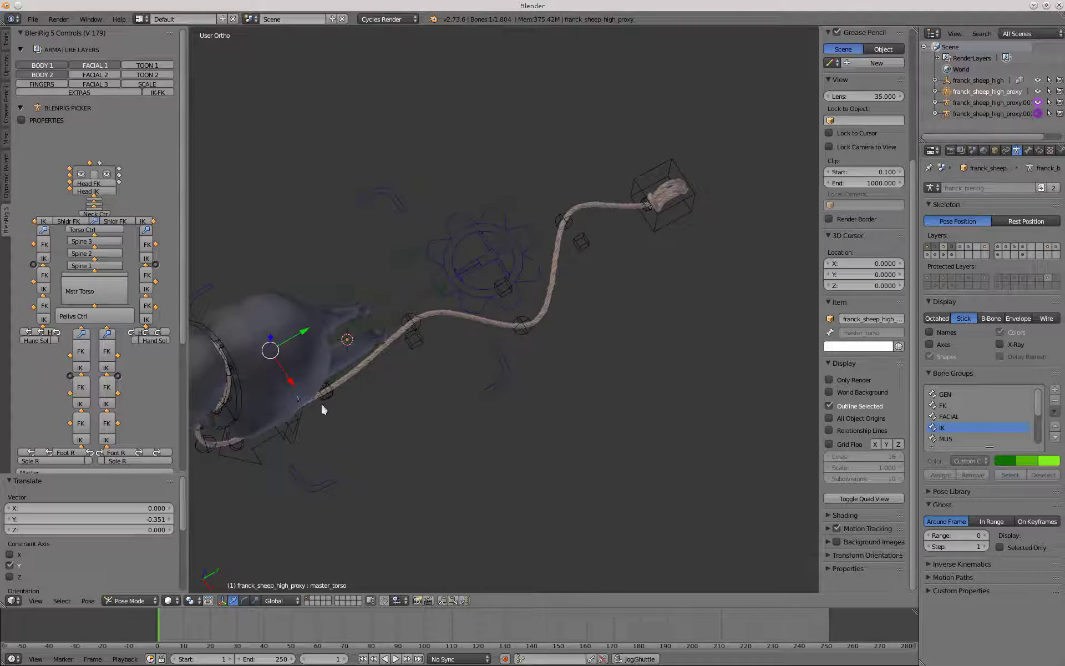
Select the rope_pull control and set its ROPE_STRAIGHT property to 1
right_click(259, 460)
shift+middle_drag(258, 460, 288, 460)
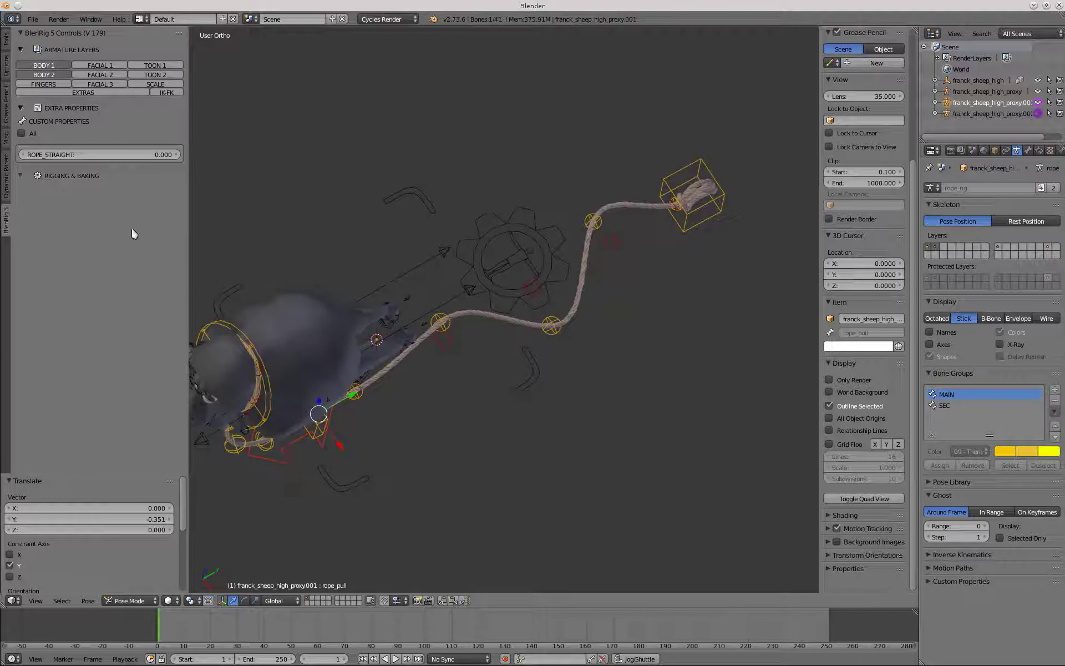
drag(43, 155, 671, 228)
shift+middle_drag(369, 384, 444, 357)
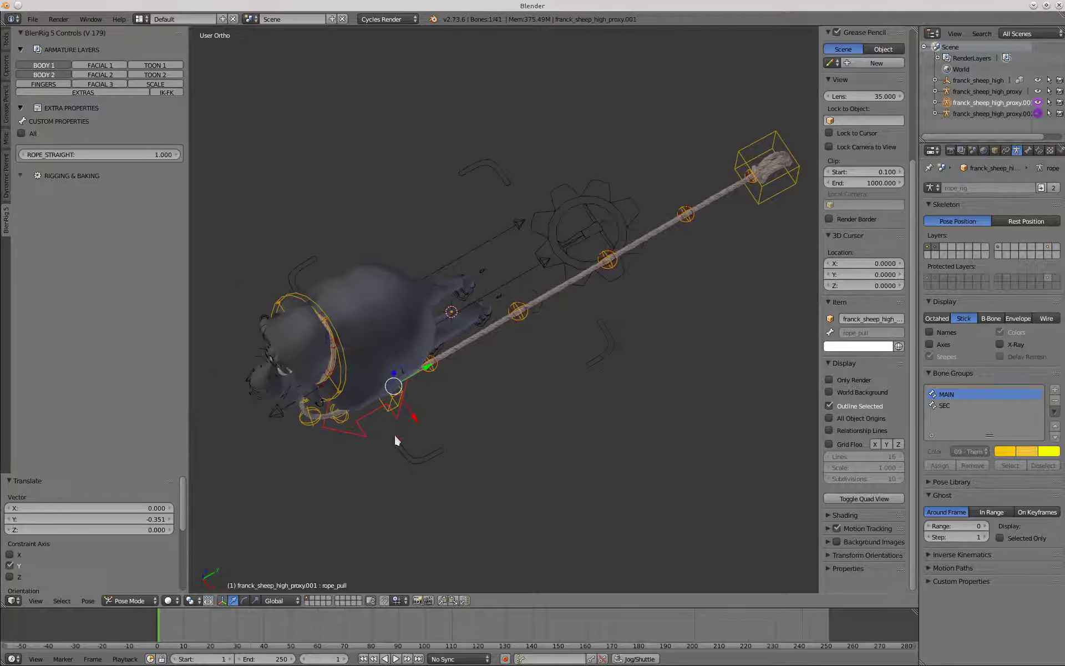
Lower rope_pull's ROPE_STRAIGHT property to 0 and raise it back to 1
drag(129, 158, 183, 145)
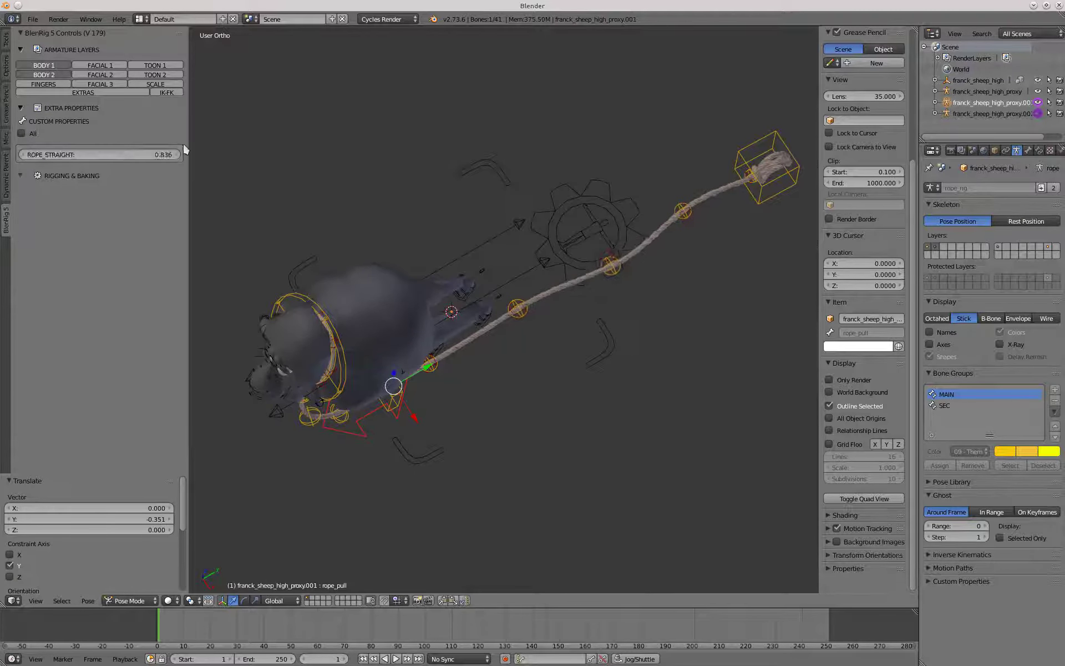
click(129, 159)
text(0)
key(Return)
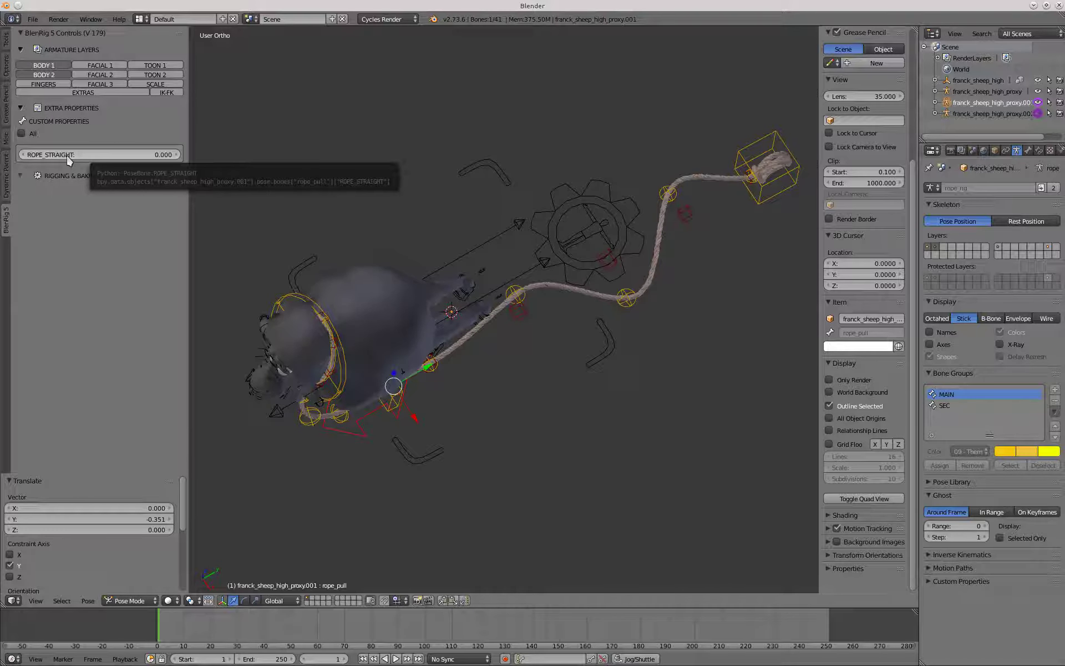
drag(67, 160, 706, 195)
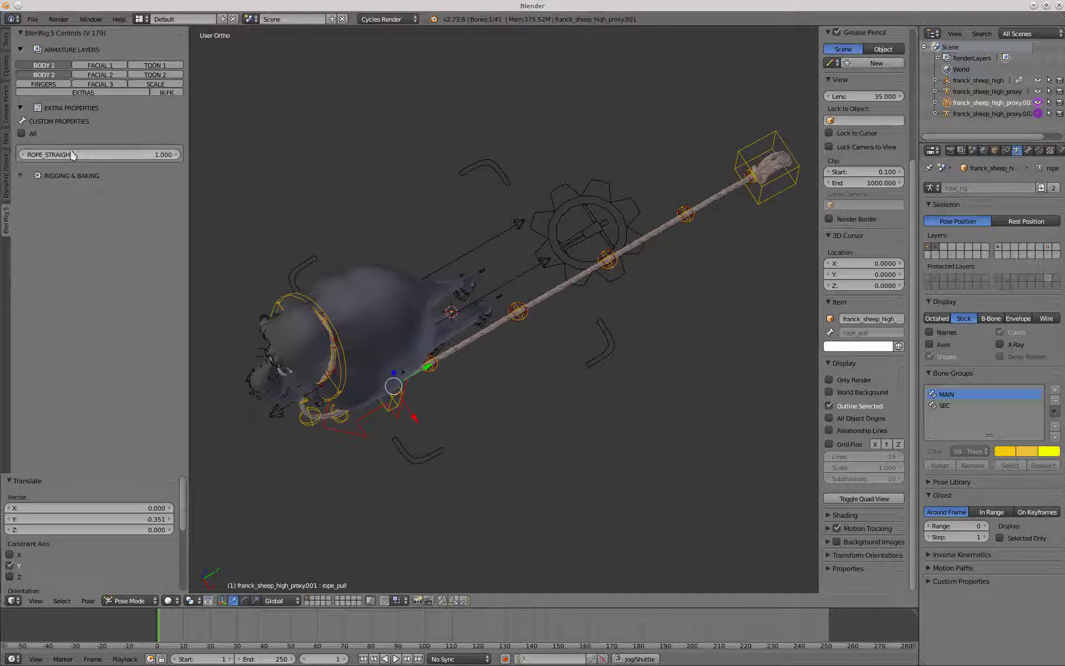
Select rope_ctrl_8 and its rope_ctrl_8_mstr control on the straightened rope, and try moving the master control
scroll(704, 211, up, 3)
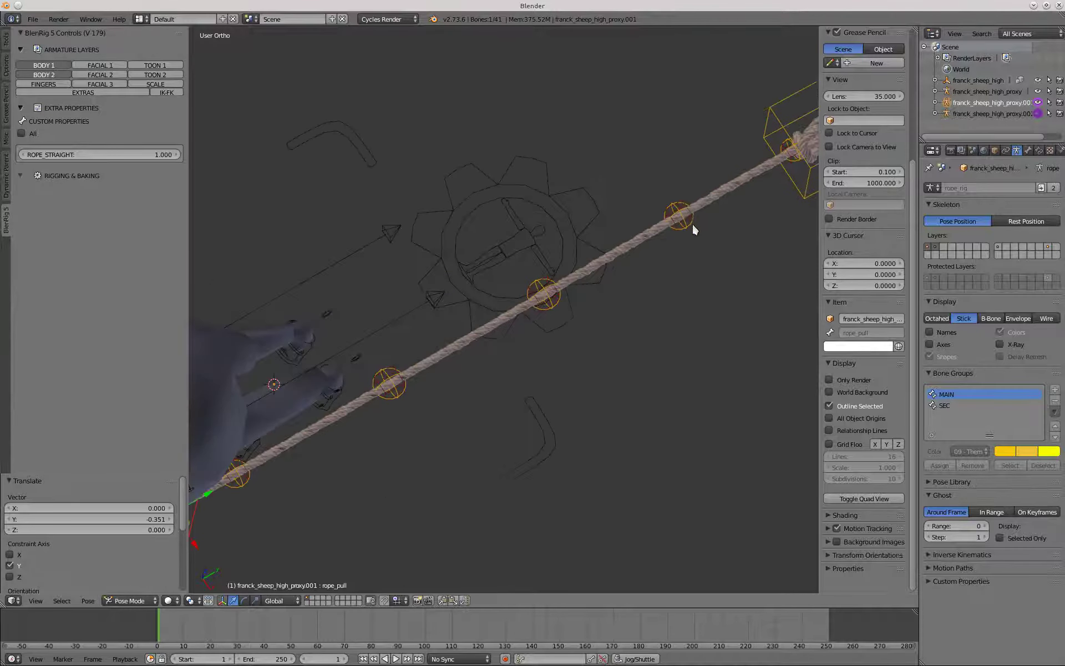
right_click(692, 227)
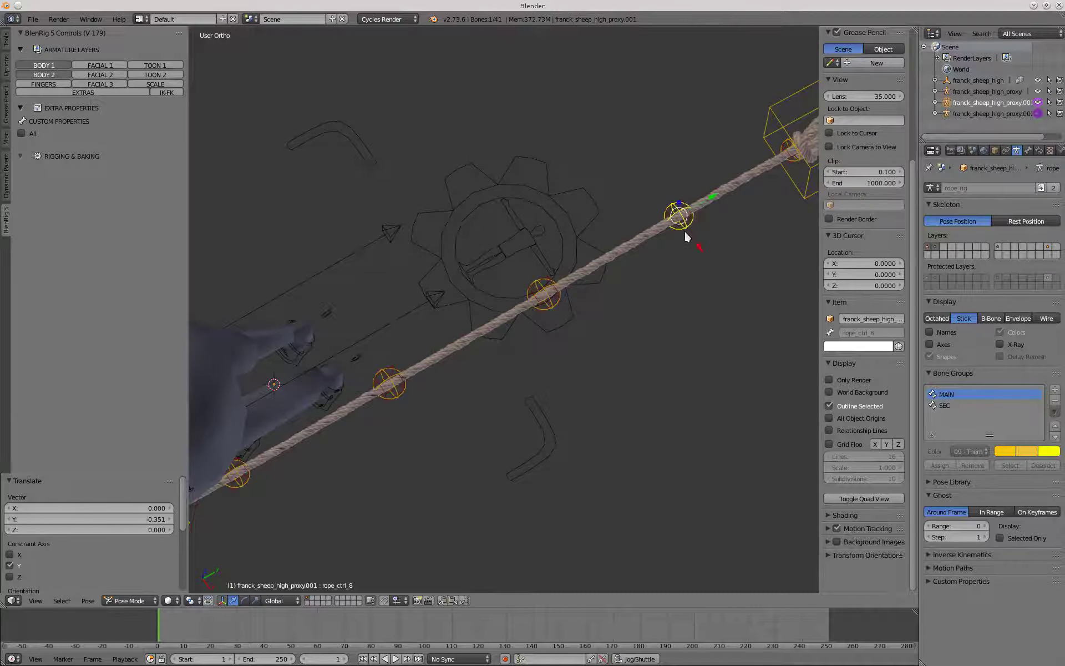
scroll(686, 222, up, 4)
right_click(678, 194)
scroll(681, 195, down, 4)
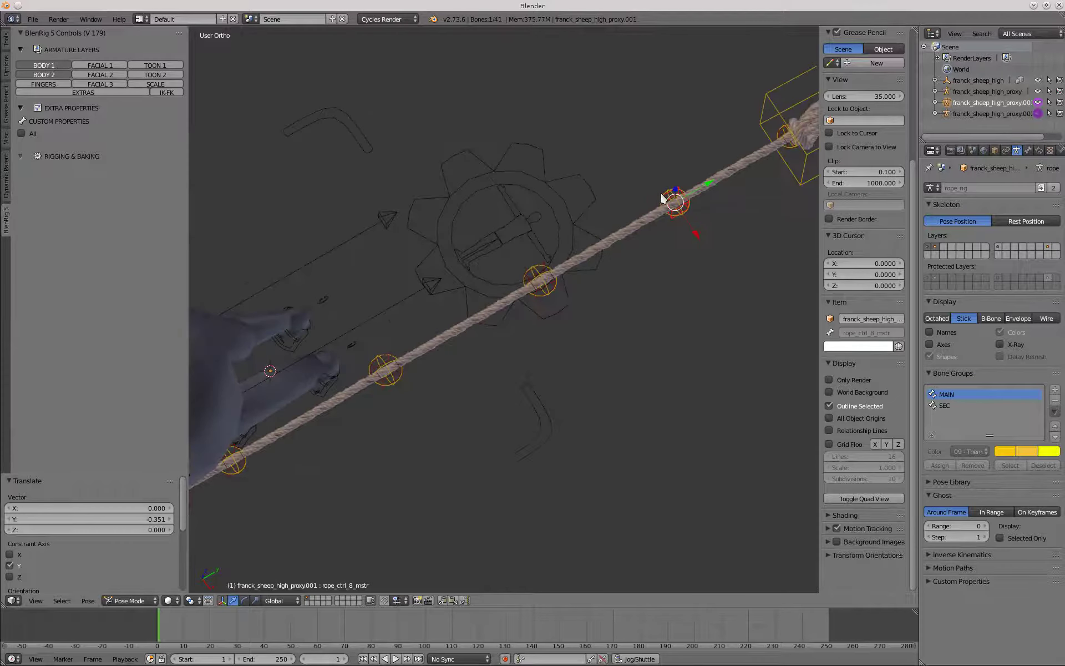
key(g)
click(602, 321)
middle_drag(601, 326, 564, 183)
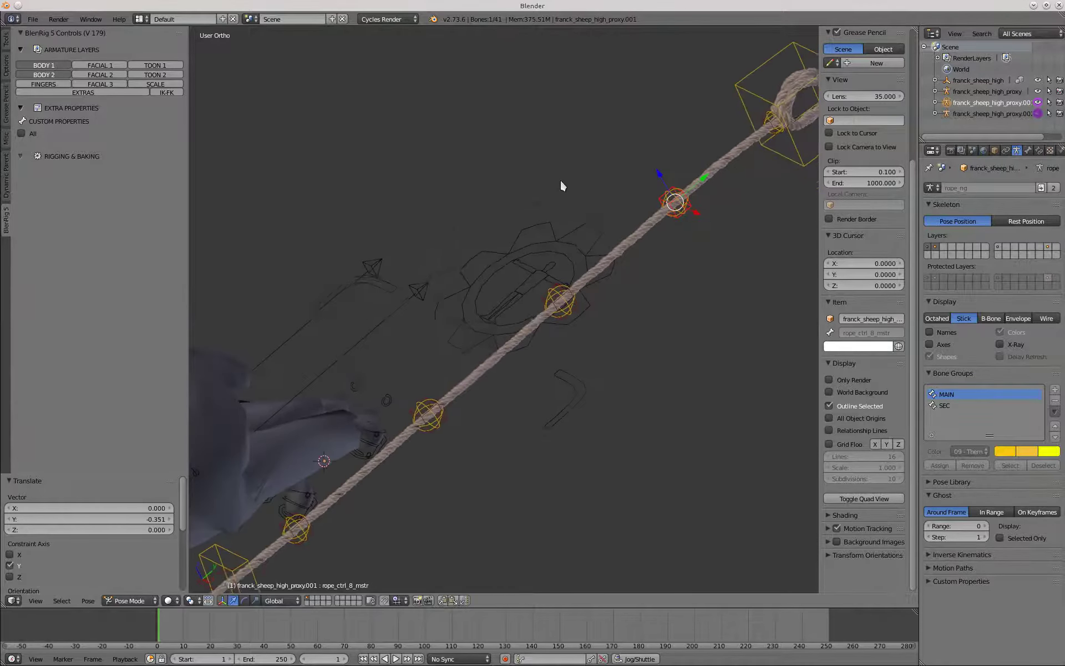
Move the rope_ctrl_8_mstr control about -0.043 on Y and -0.034 on Z, and select rope_ctrl_7_mstr
middle_drag(584, 361, 564, 264)
key(g)
click(558, 294)
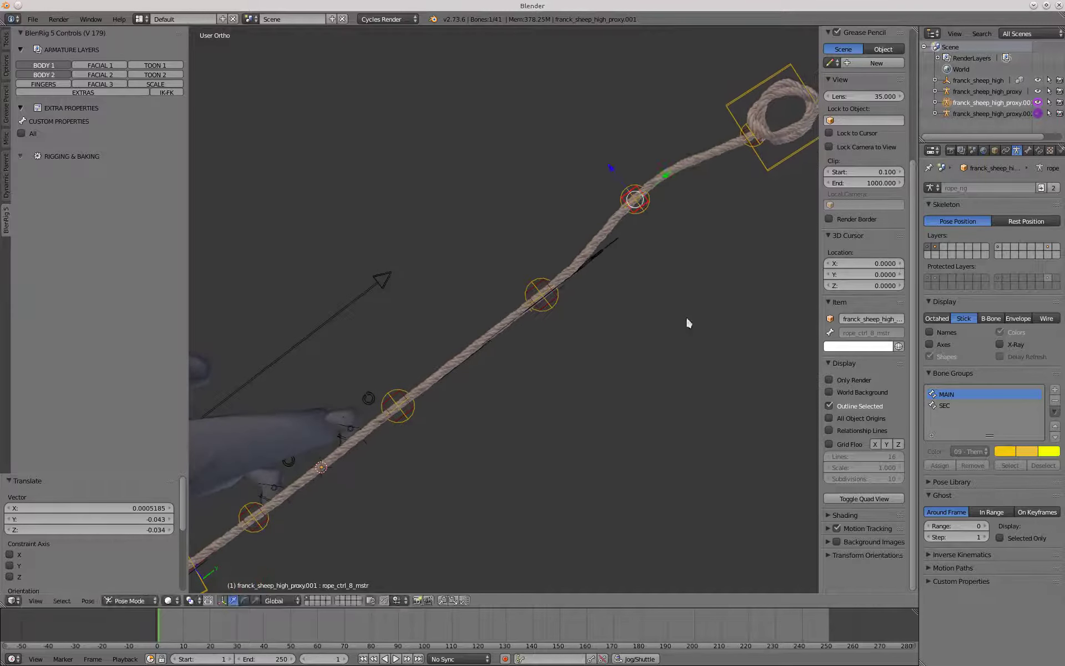
key(r)
right_click(731, 332)
scroll(546, 284, down, 5)
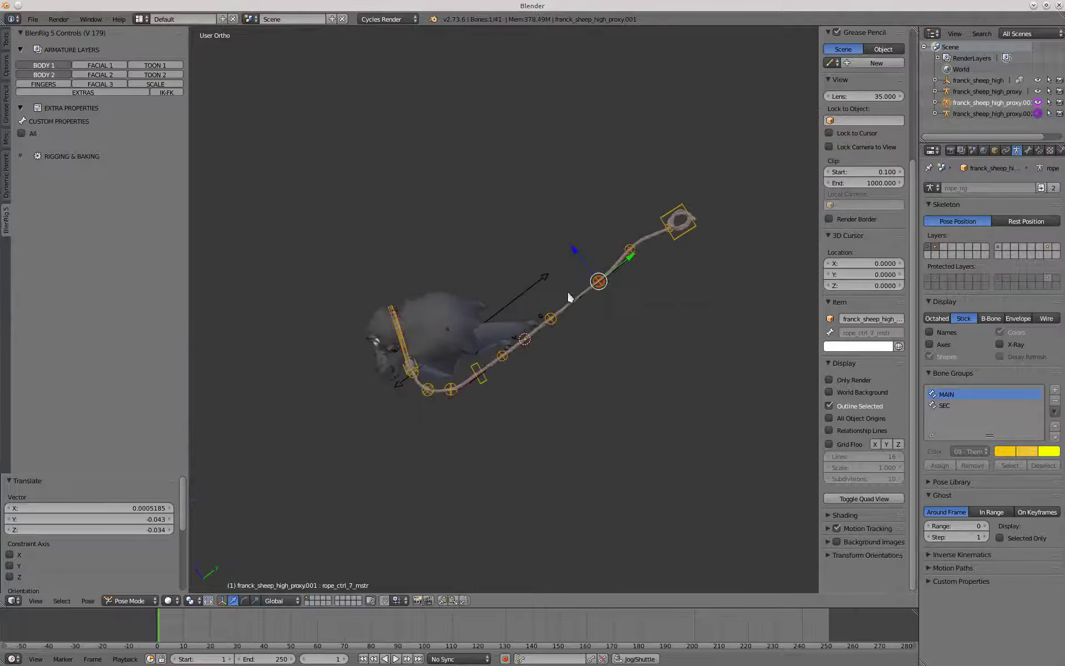
Select the sheep's torso control and clear its location to bring the body back to its rest position
middle_drag(573, 294, 606, 430)
right_click(437, 260)
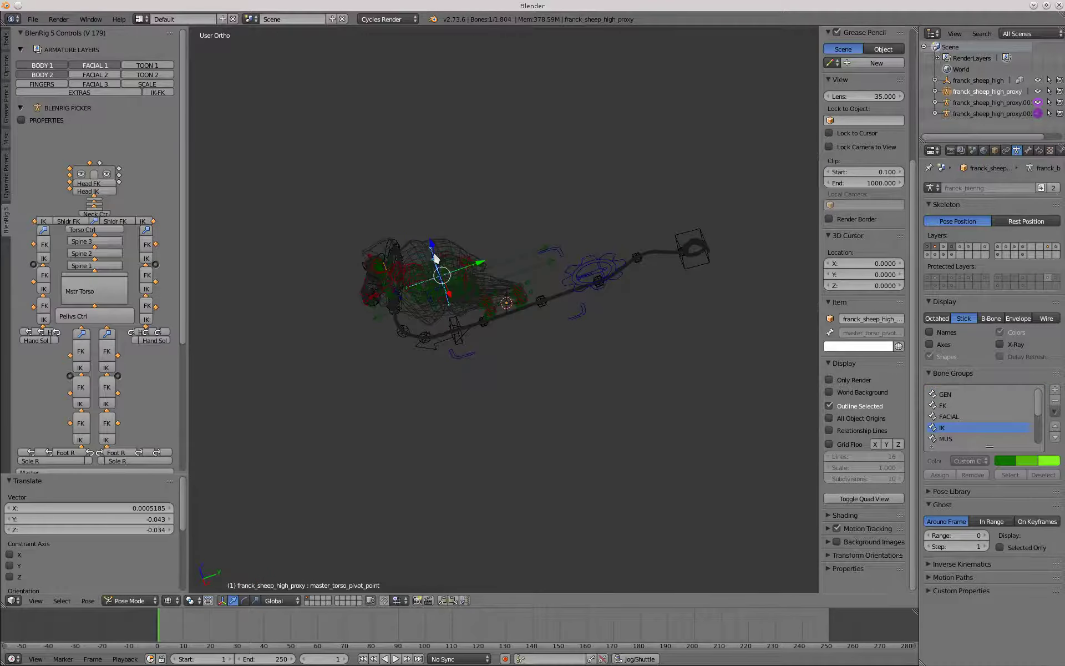
right_click(435, 259)
key(g)
key(z)
scroll(452, 216, up, 3)
Reset the rope rig's controls to their rest pose, starting from the noose_mstr control at the collar
right_click(453, 216)
scroll(428, 250, up, 6)
mouse_move(427, 249)
middle_down()
mouse_move(460, 245)
mouse_move(475, 217)
middle_up()
key(a)
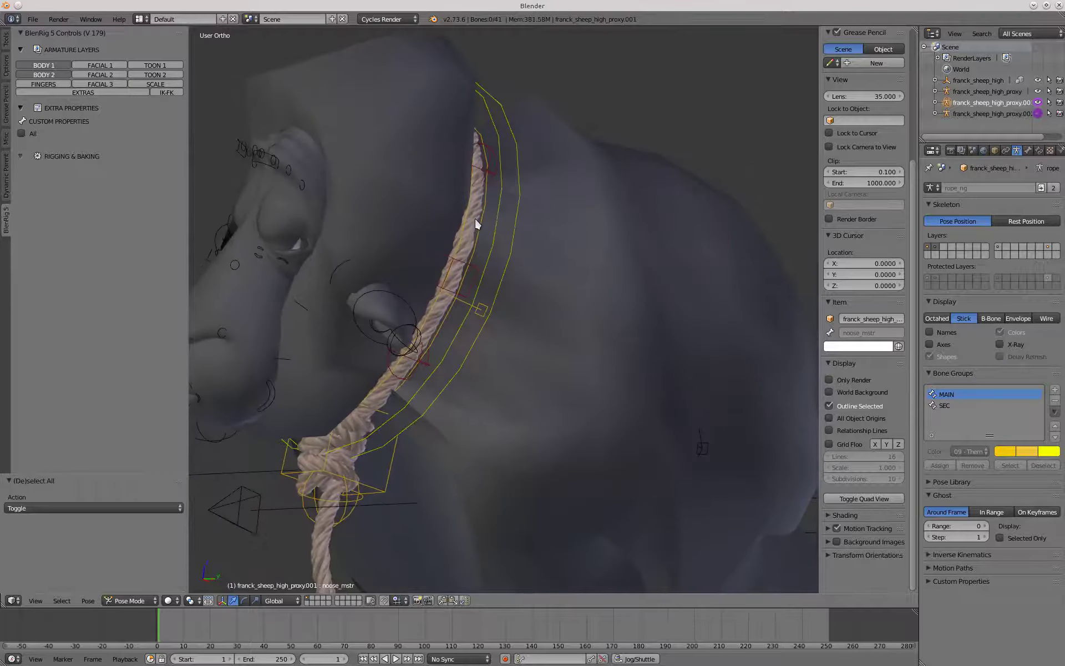
right_click(697, 443)
key(a)
key(z)
scroll(688, 422, down, 4)
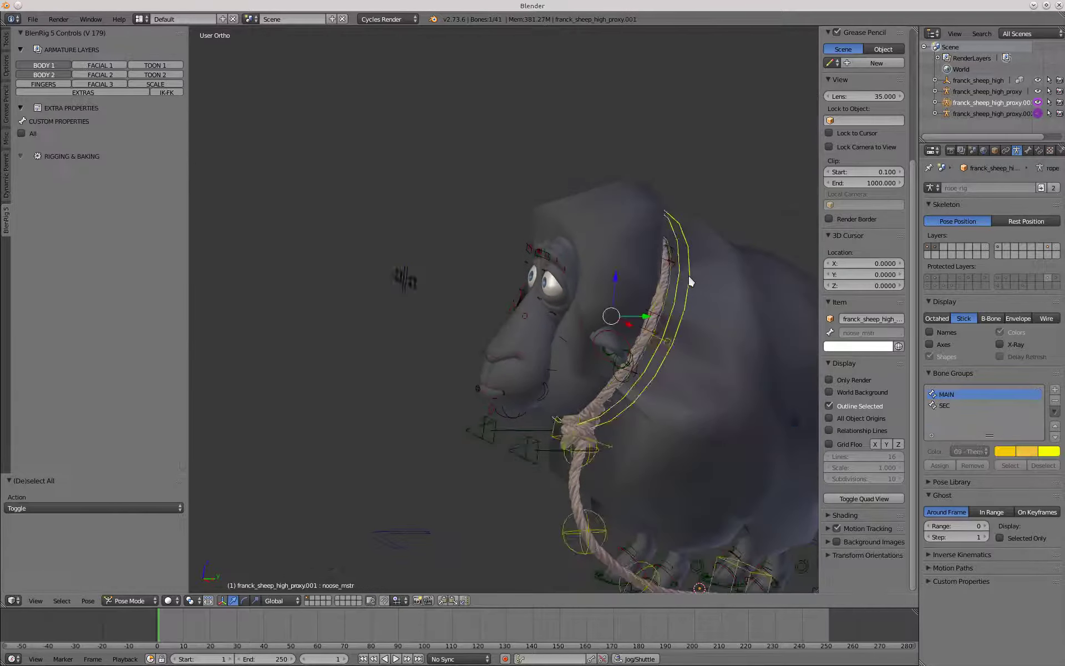
Select the collar's noose_attach control and set its ROPE_DETACH property to 1
scroll(646, 286, up, 3)
shift+middle_drag(559, 286, 438, 300)
scroll(499, 262, down, 3)
scroll(505, 256, up, 3)
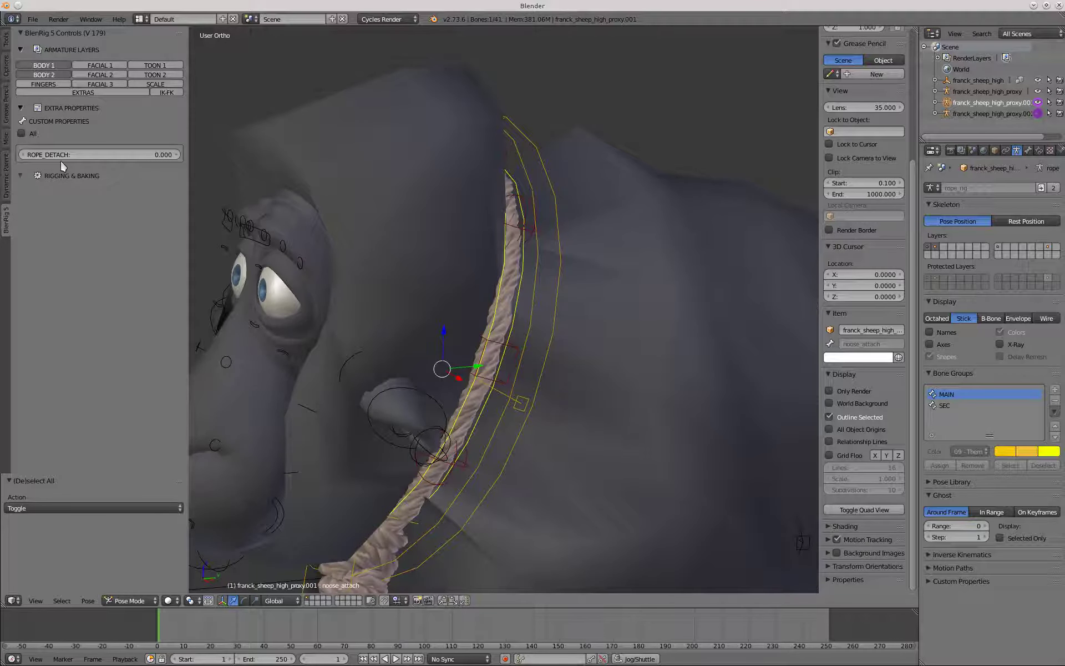
drag(71, 151, 161, 152)
scroll(329, 166, down, 4)
middle_drag(385, 259, 376, 257)
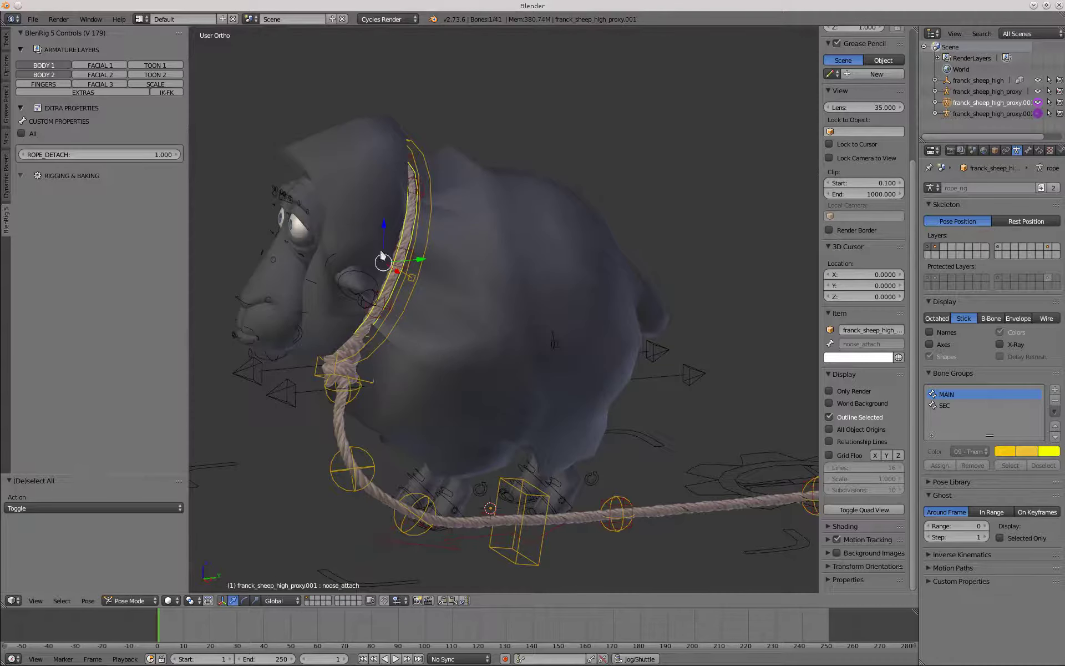
Select the sheep's master_torso control and move it about 0.073 on X, 0.427 on Y and 0.152 on Z
key(z)
scroll(395, 237, up, 3)
scroll(380, 237, down, 1)
key(z)
right_click(379, 224)
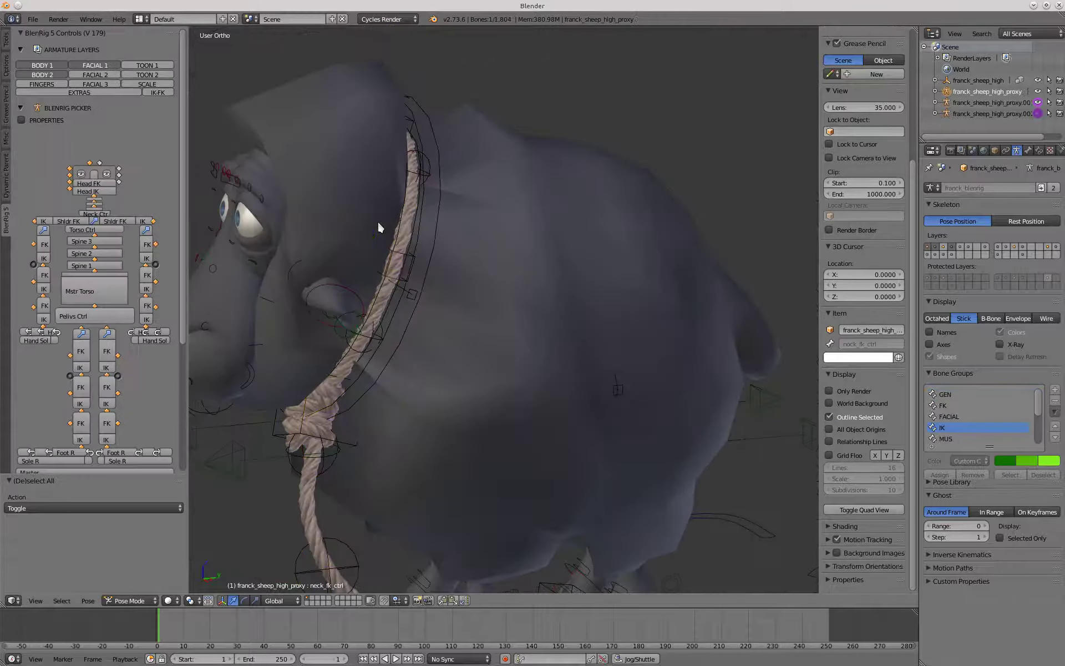
scroll(315, 269, down, 3)
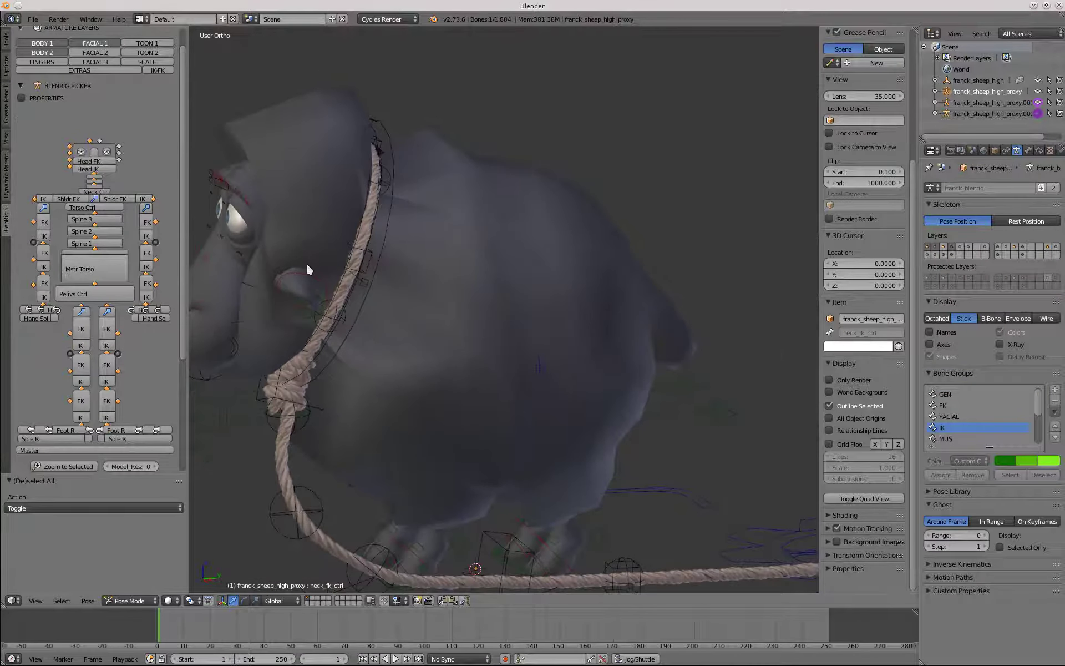
scroll(95, 269, down, 1)
click(95, 269)
scroll(312, 305, down, 2)
scroll(355, 315, up, 4)
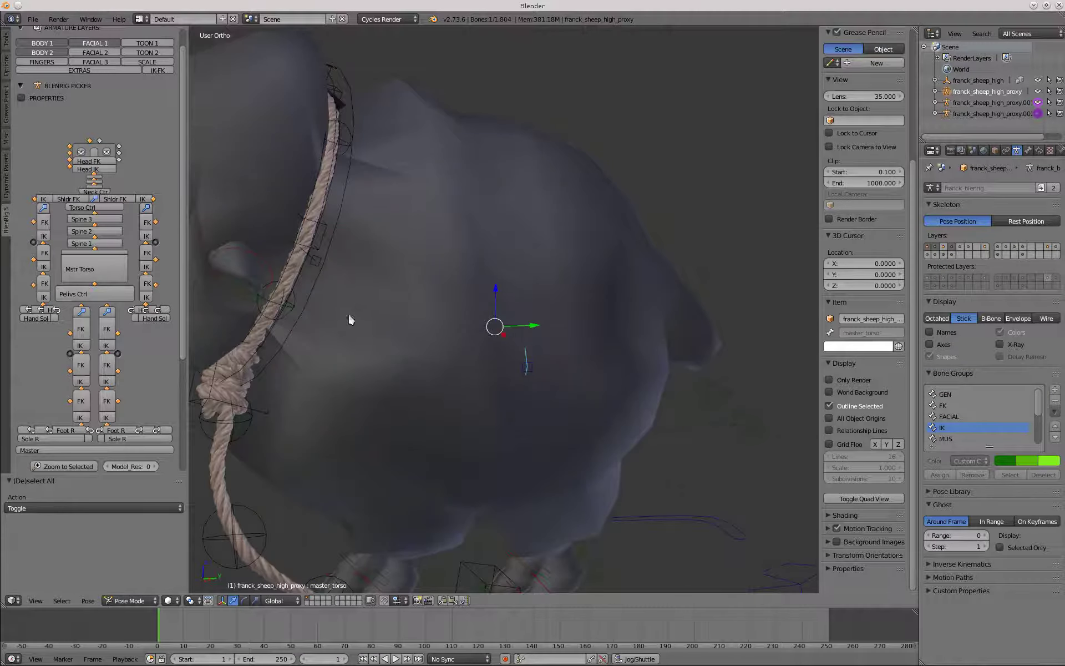
scroll(352, 319, down, 3)
key(g)
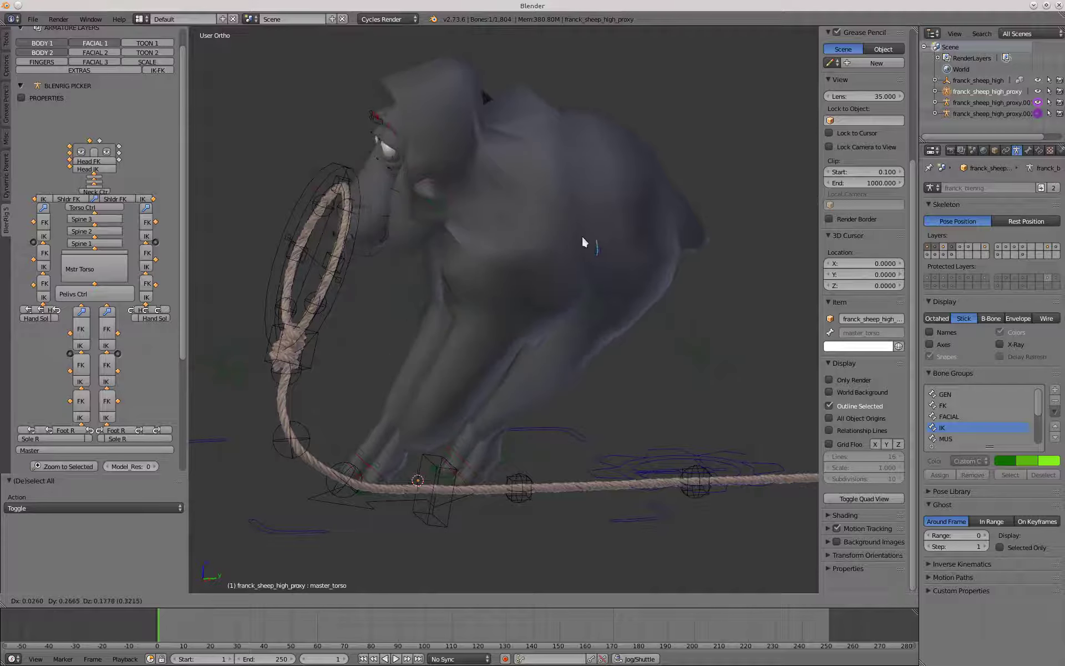
click(583, 266)
scroll(571, 267, down, 2)
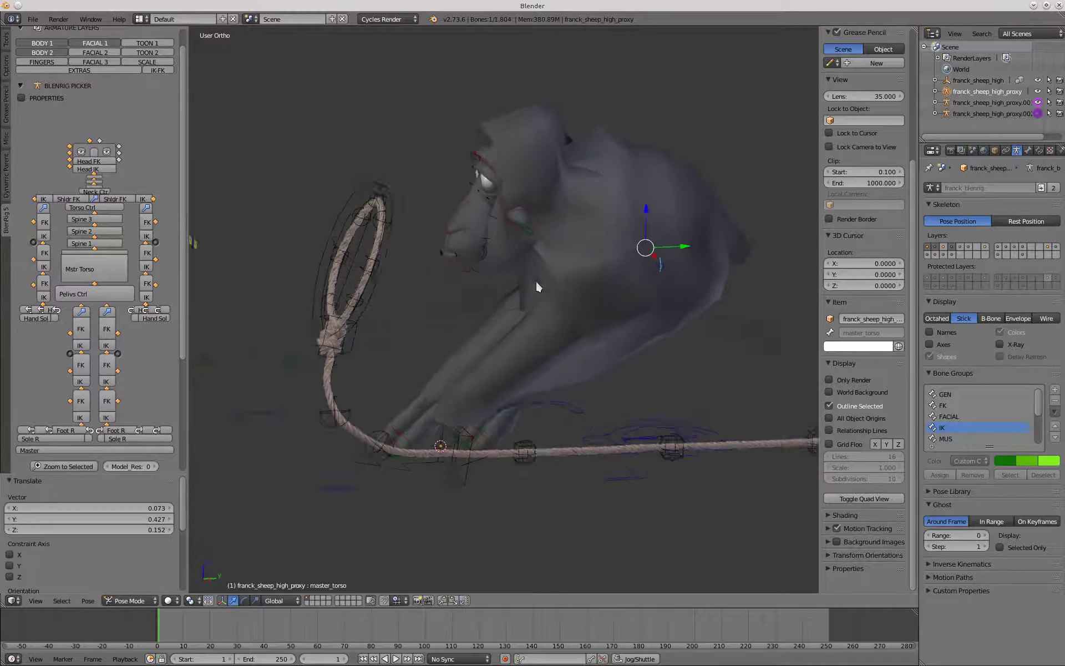
Try moving the detached collar with its noose_mstr control
right_click(415, 256)
scroll(422, 266, down, 3)
key(g)
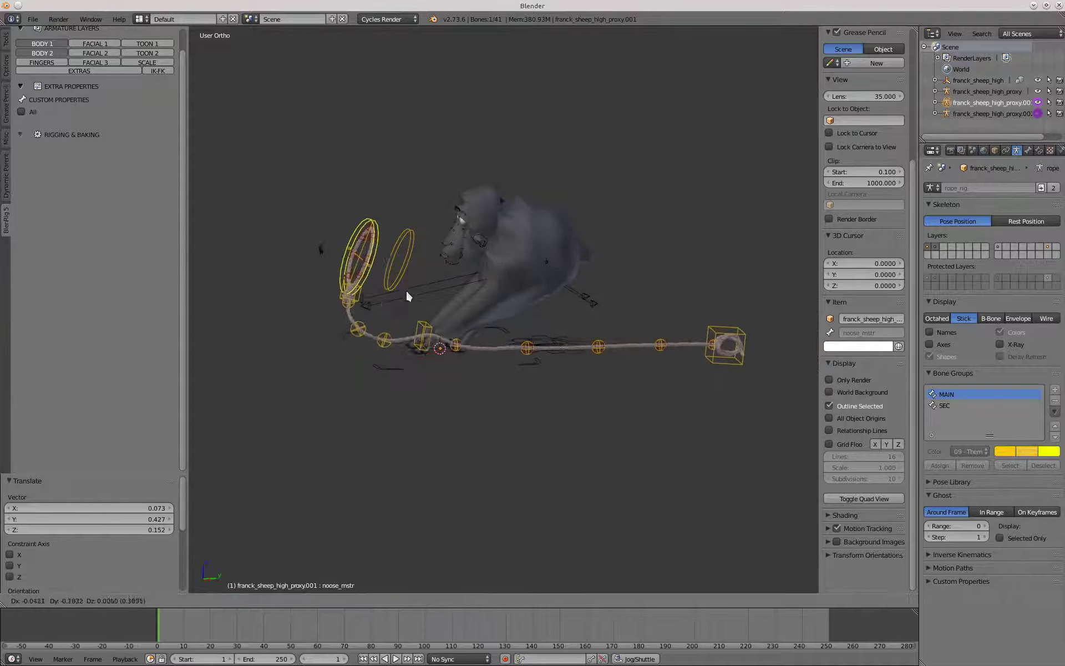
right_click(409, 257)
Select the noose_attach control and try moving the detached collar with it
right_click(416, 247)
scroll(417, 259, up, 3)
key(g)
right_click(405, 243)
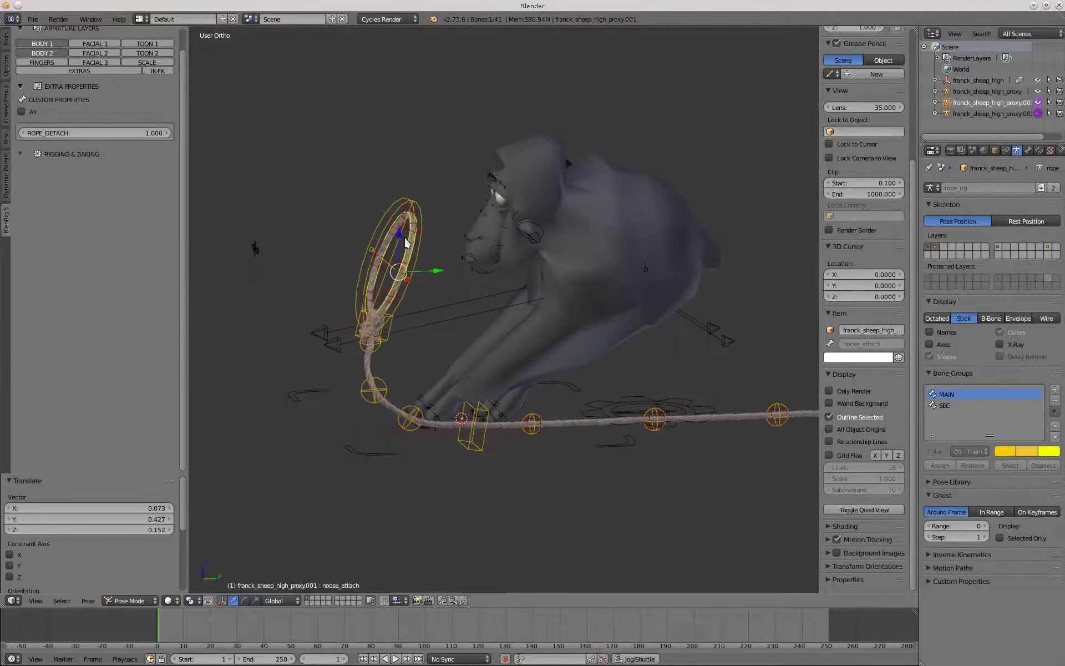
scroll(399, 259, up, 2)
scroll(400, 259, down, 4)
scroll(437, 228, up, 2)
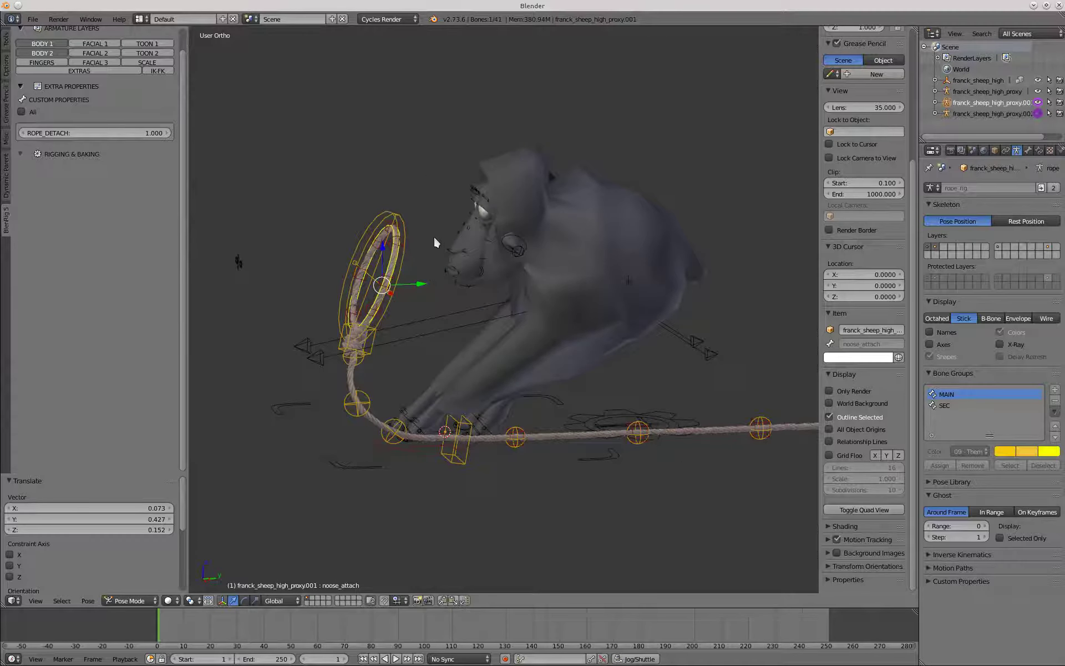
scroll(405, 268, down, 4)
scroll(414, 276, up, 1)
Clear the location and rotation of all rope controls, and clear the location of all sheep controls
key(a)
key(a)
key(alt+g)
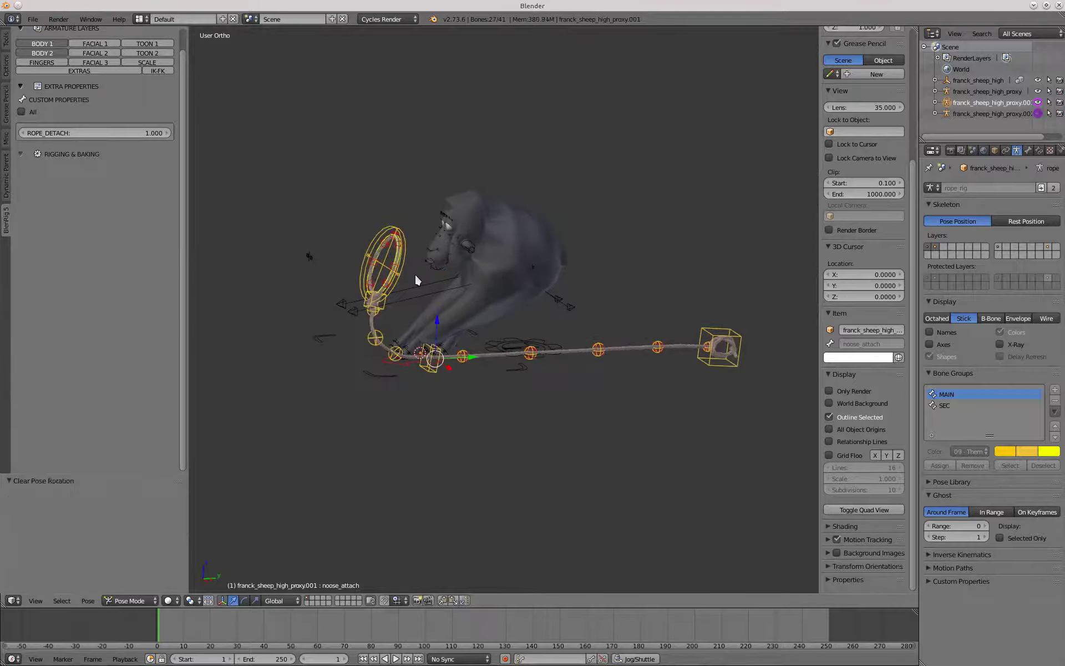
right_click(415, 273)
key(a)
key(a)
key(alt+g)
key(a)
Try moving the control near the sheep's feet, and select the collar's noose_mstr_pivot_point control
scroll(410, 362, up, 3)
right_click(451, 366)
key(g)
right_click(444, 399)
scroll(412, 220, up, 4)
scroll(412, 221, down, 3)
right_click(413, 218)
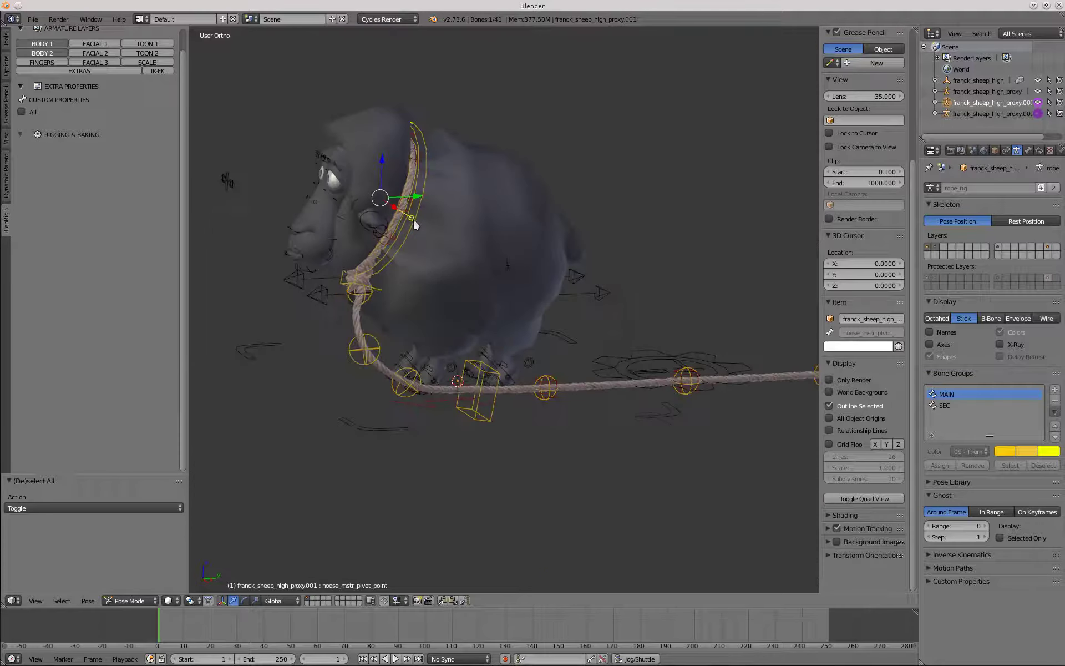
Switch to the Blender window with kk.blend and go to frame 127, where the man kneels beside the sheep
click(269, 8)
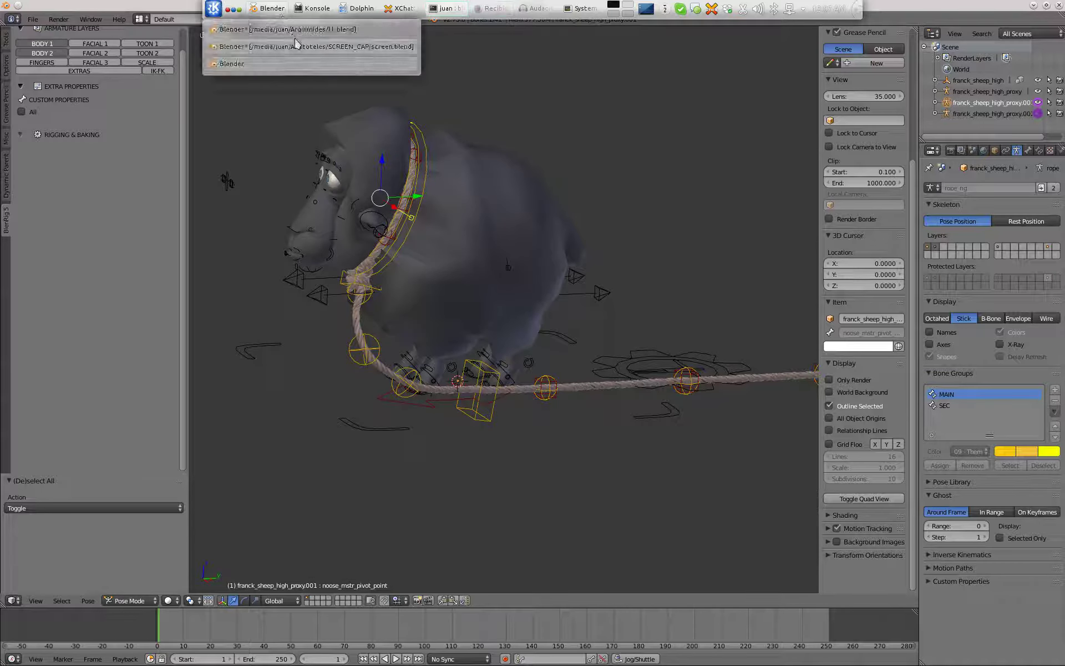
click(299, 31)
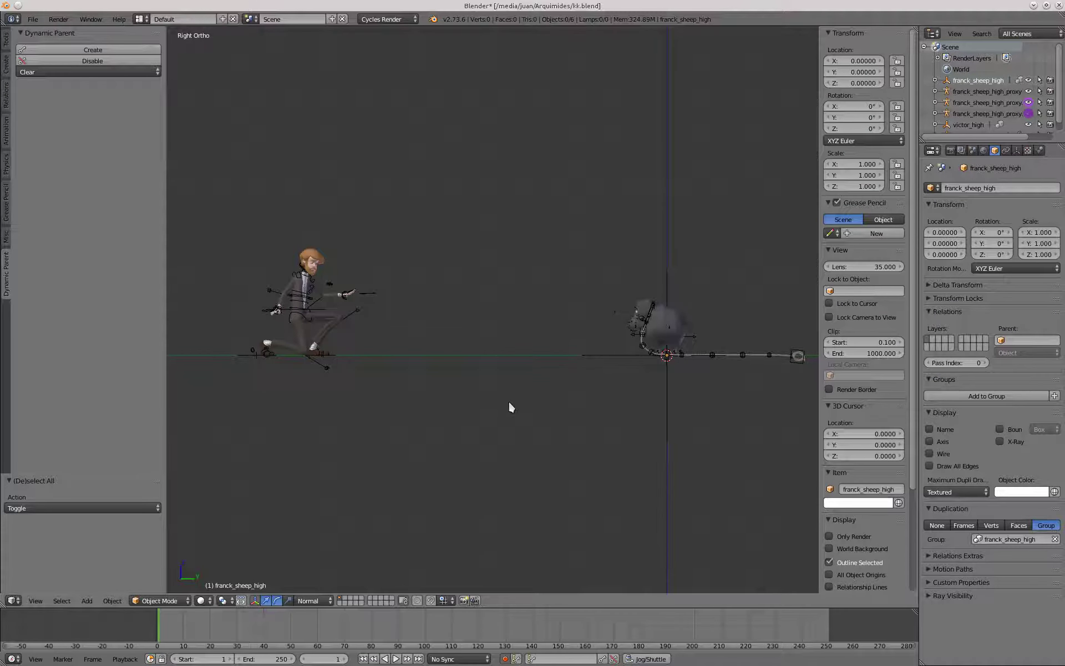
drag(167, 623, 498, 628)
scroll(331, 285, up, 7)
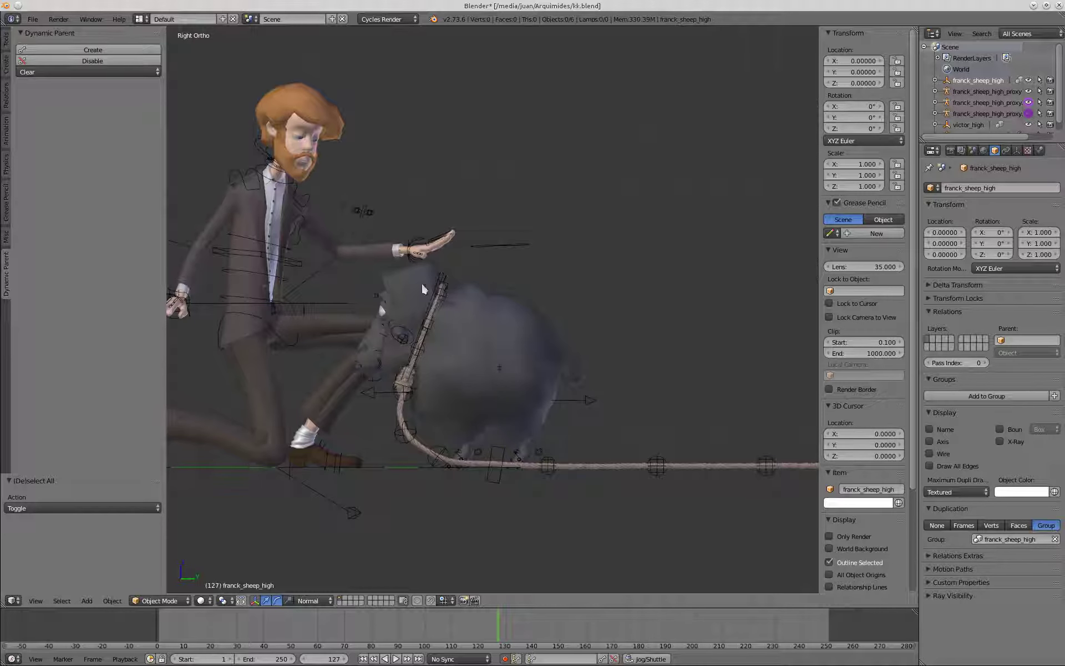
Select the rope rig at the sheep's collar and enter Pose Mode with its noose_attach control
scroll(436, 332, up, 2)
right_click(438, 304)
key(ctrl+Tab)
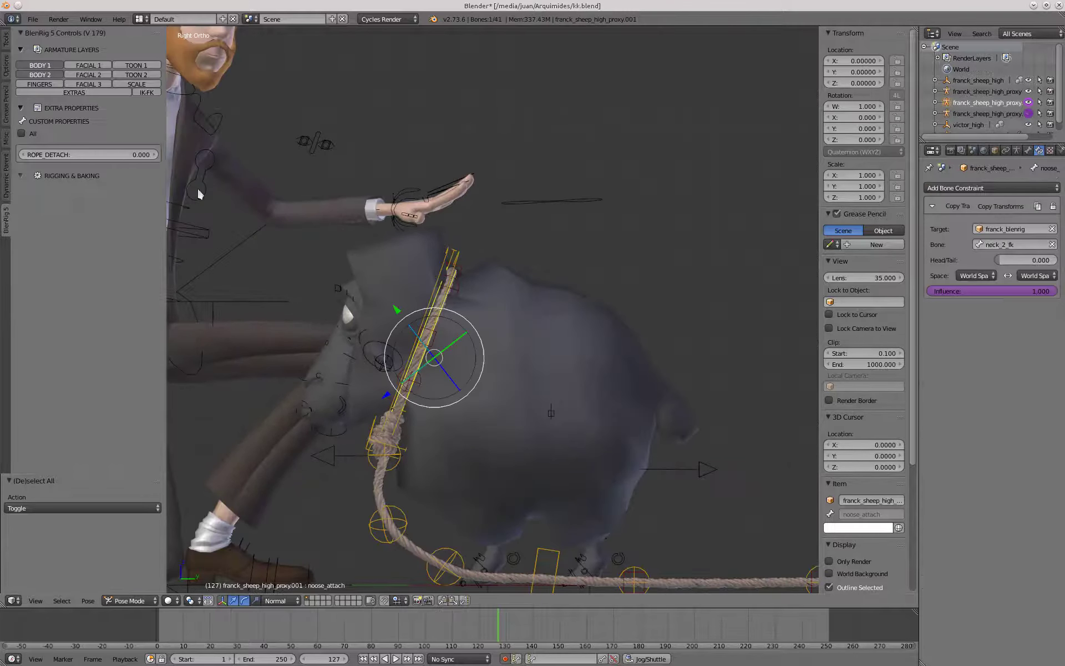
scroll(447, 225, down, 3)
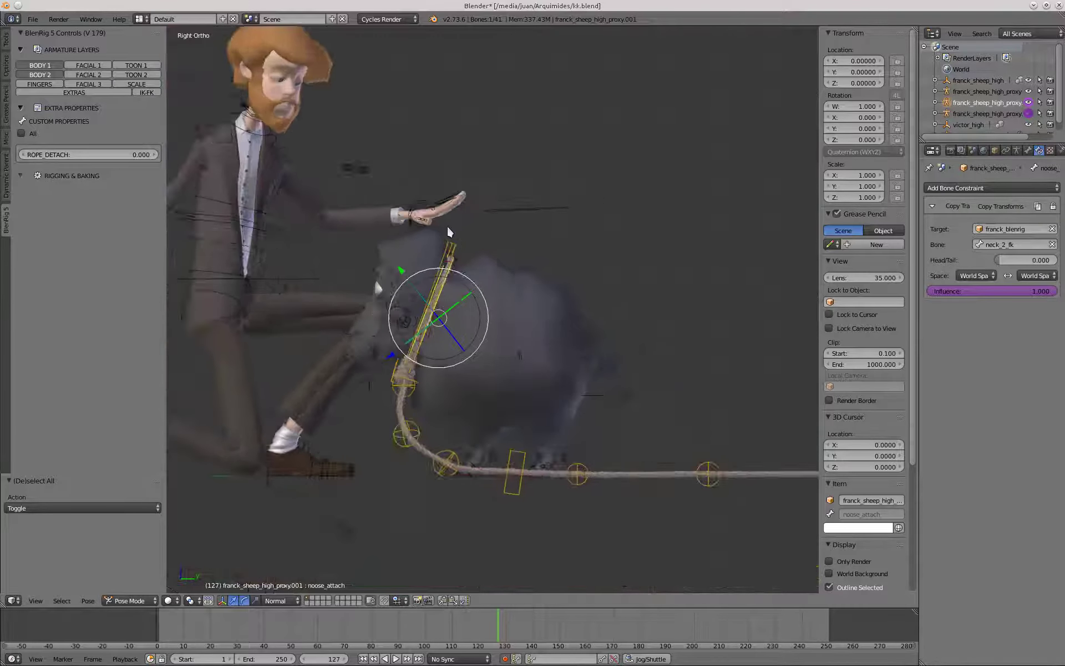
Raise noose_attach's ROPE_DETACH property to about 0.47, and set it back to 0
drag(110, 155, 383, 194)
scroll(635, 307, down, 3)
shift+middle_drag(644, 289, 462, 287)
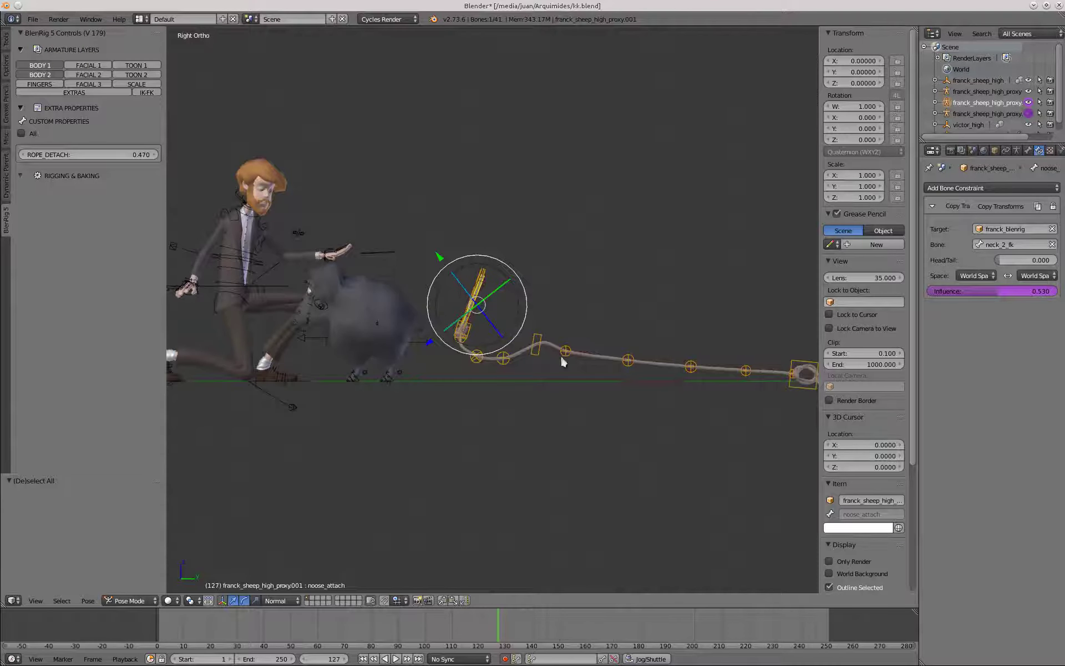
click(86, 154)
text(0)
key(Return)
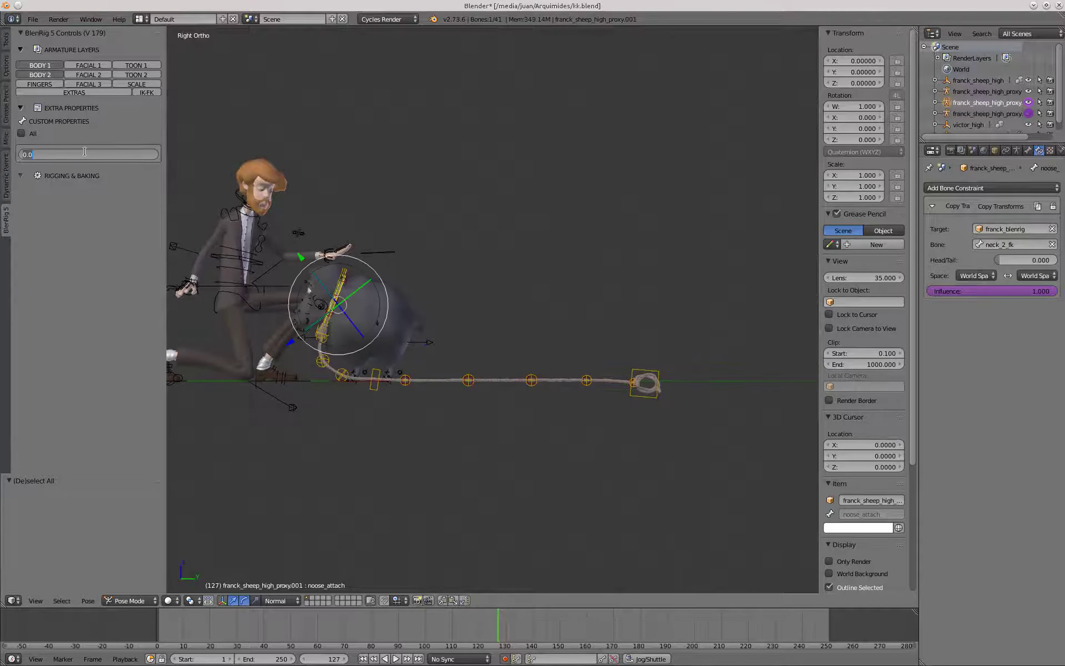
Examine how the attached collar fits around the sheep's neck and how the rope hangs from its knot
scroll(291, 302, up, 6)
scroll(347, 289, down, 2)
middle_drag(398, 314, 373, 328)
scroll(373, 326, up, 2)
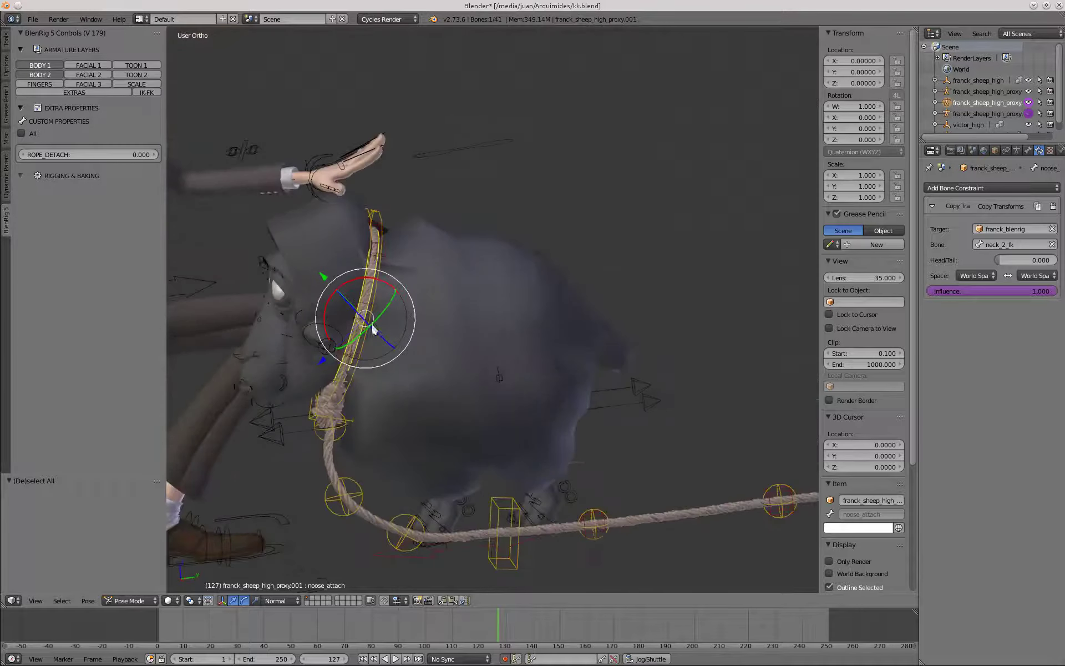
scroll(349, 316, up, 3)
scroll(375, 289, down, 3)
shift+middle_drag(395, 509, 385, 440)
scroll(372, 207, up, 6)
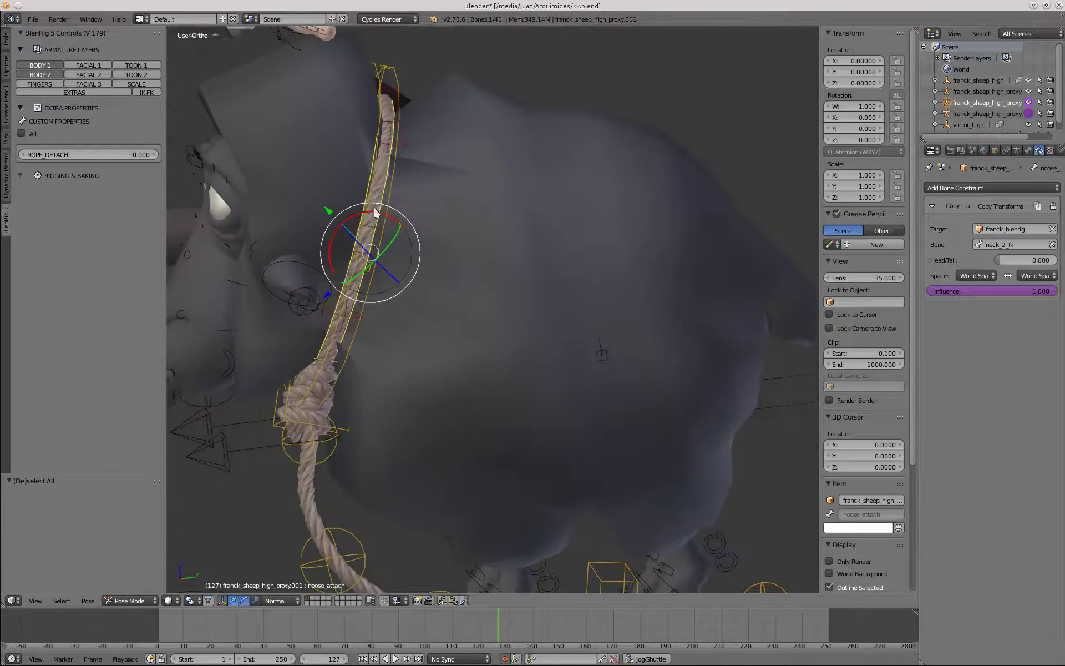
shift+middle_drag(364, 203, 365, 197)
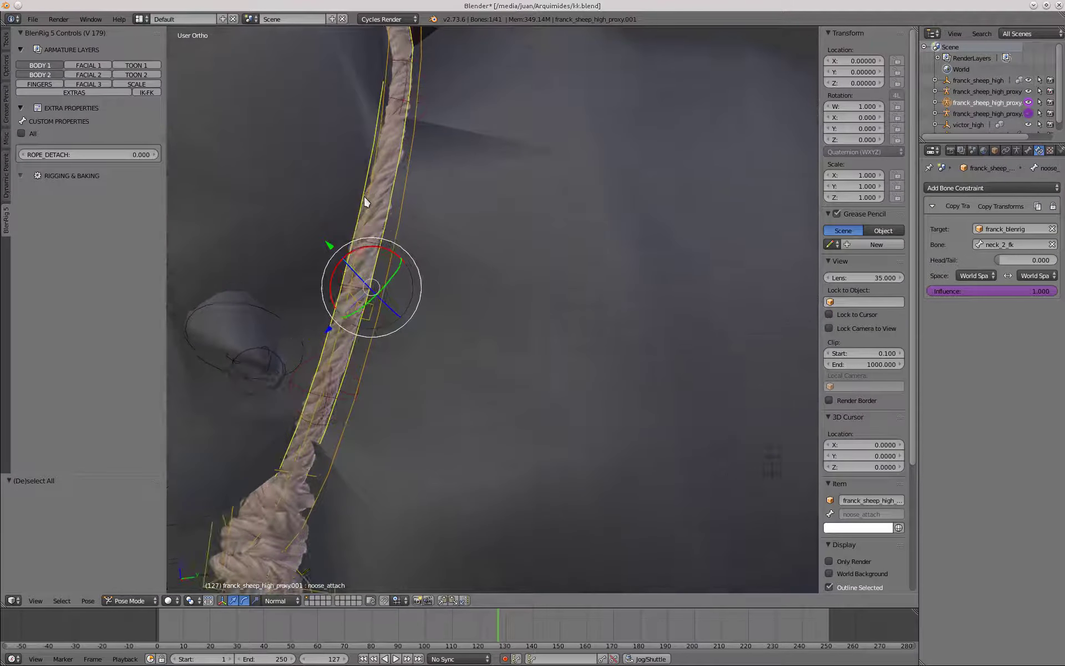
scroll(363, 191, down, 3)
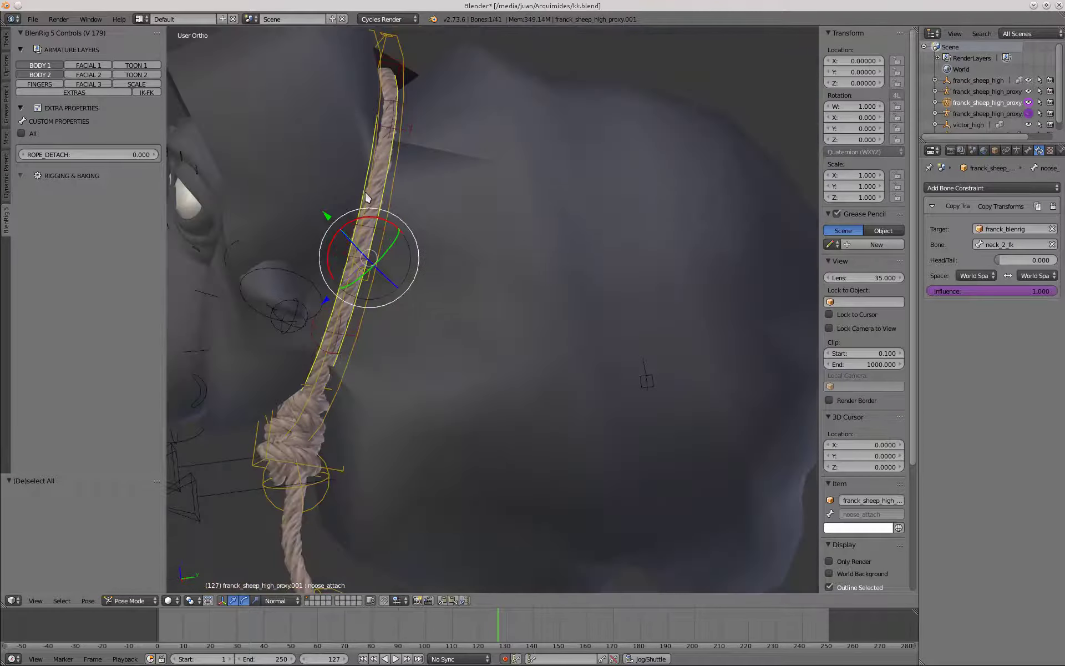
scroll(365, 191, up, 3)
scroll(367, 179, down, 4)
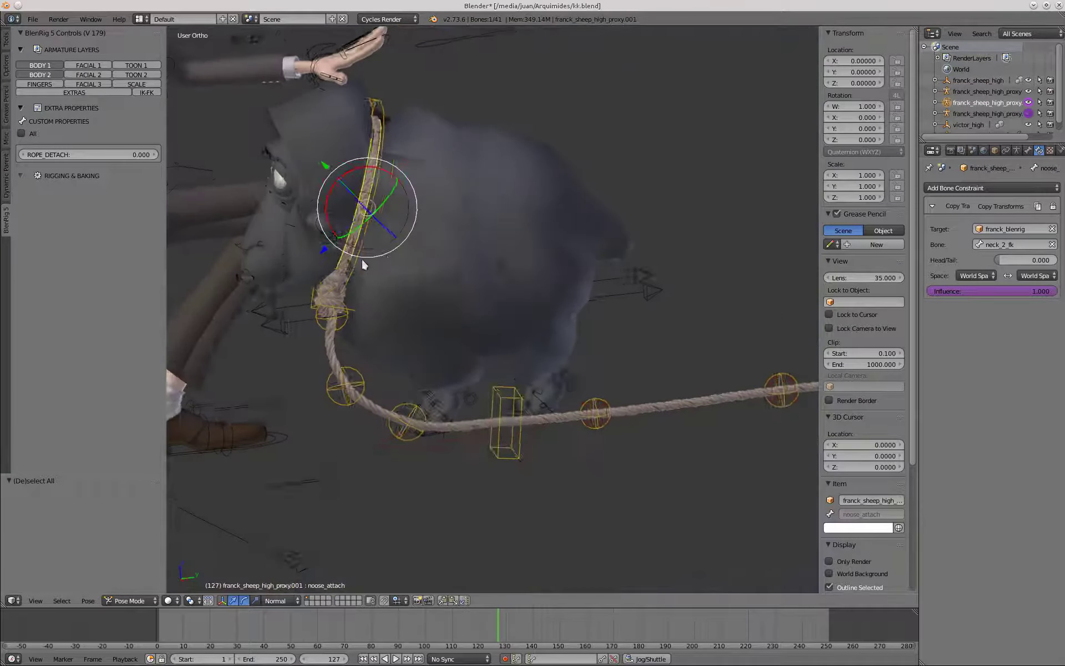
scroll(383, 160, up, 3)
scroll(402, 190, down, 3)
Add the rope_pull control to the noose_attach selection and insert a Visual LocRotScale keyframe at frame 127
shift+middle_drag(435, 479, 430, 435)
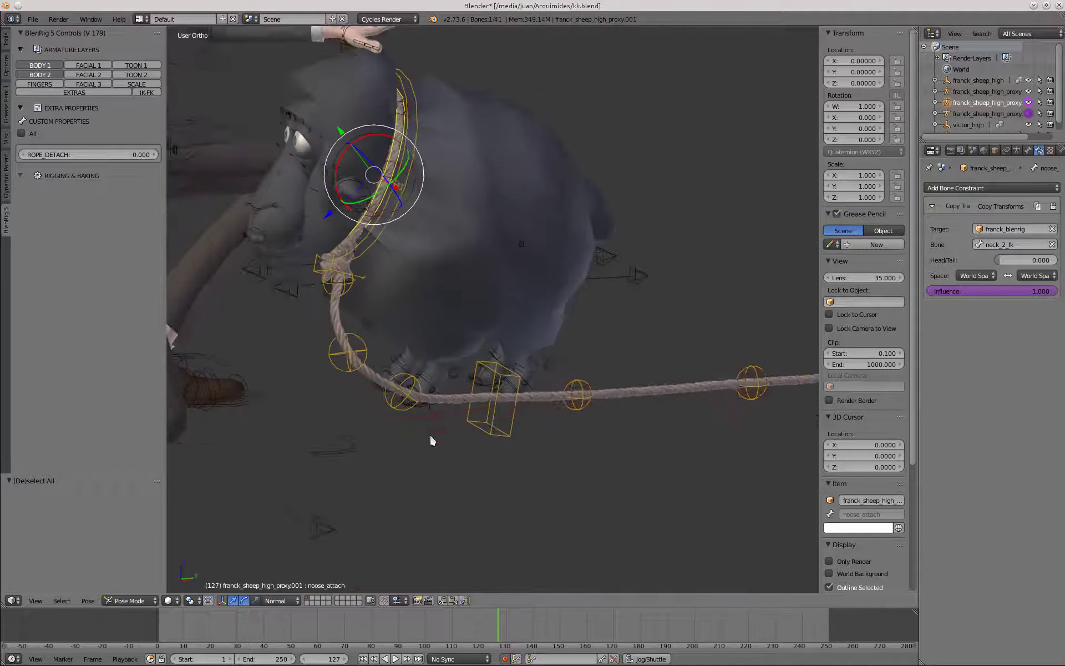
scroll(430, 434, up, 1)
shift+right_click(431, 416)
scroll(430, 414, down, 3)
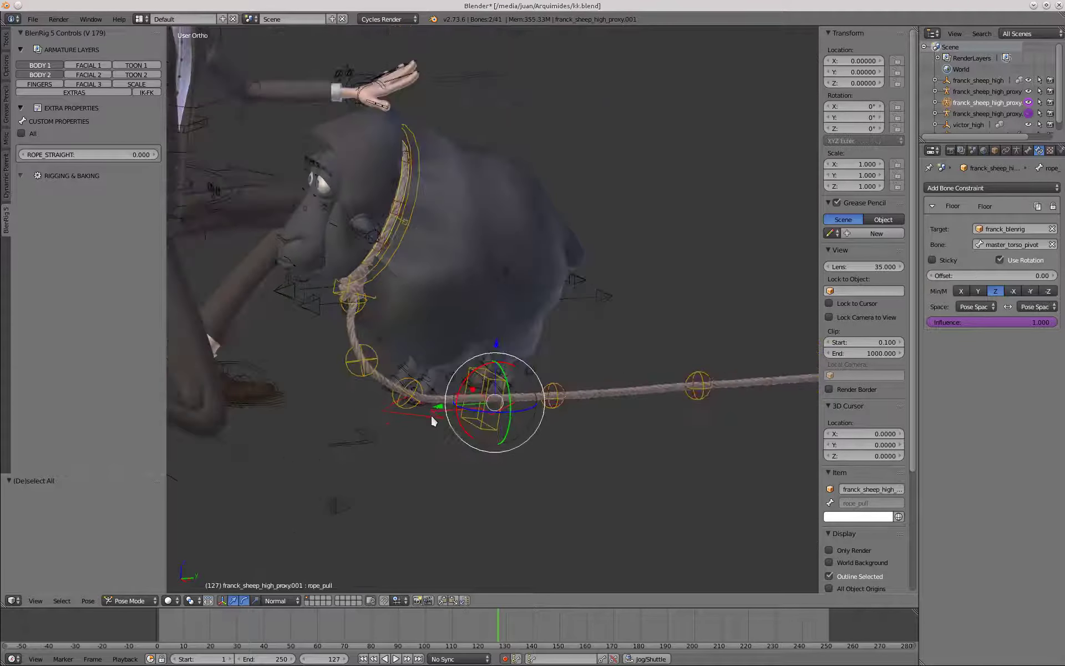
key(i)
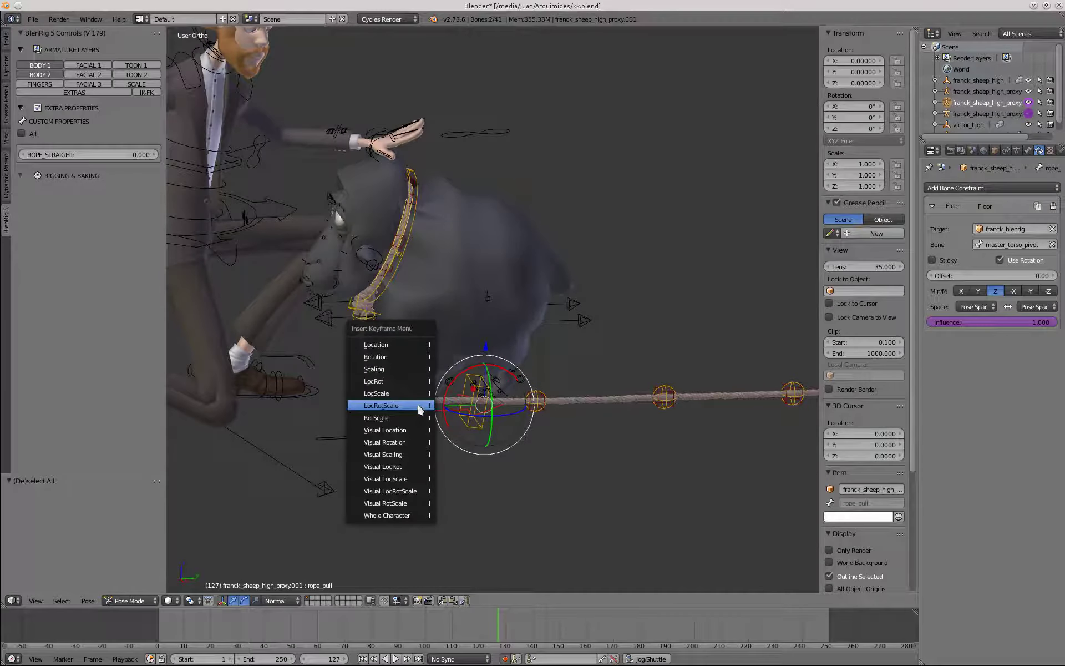
click(388, 491)
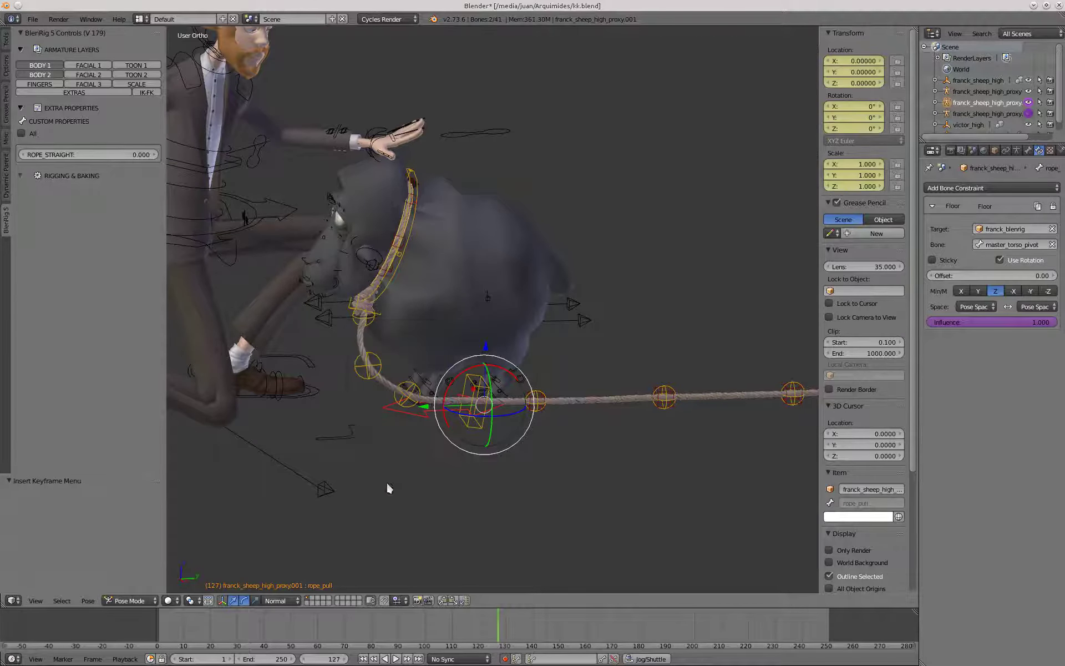
Go to frame 128 and raise rope_pull's ROPE_STRAIGHT property to about 0.126
key(KP_3)
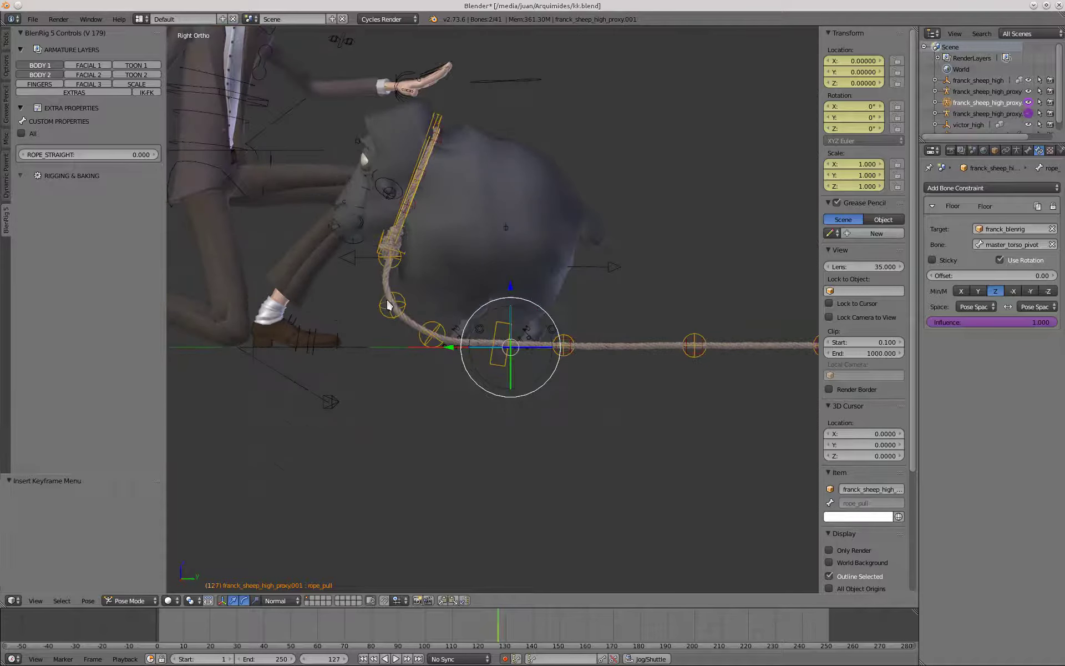
key(Right)
shift+middle_drag(390, 293, 384, 367)
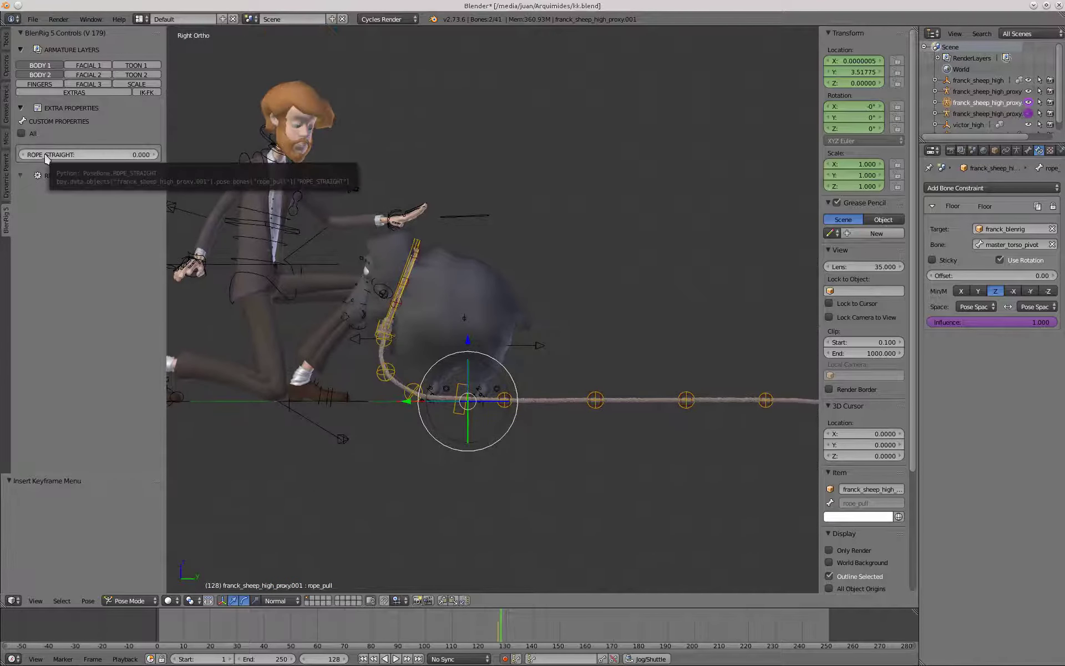
drag(46, 155, 157, 156)
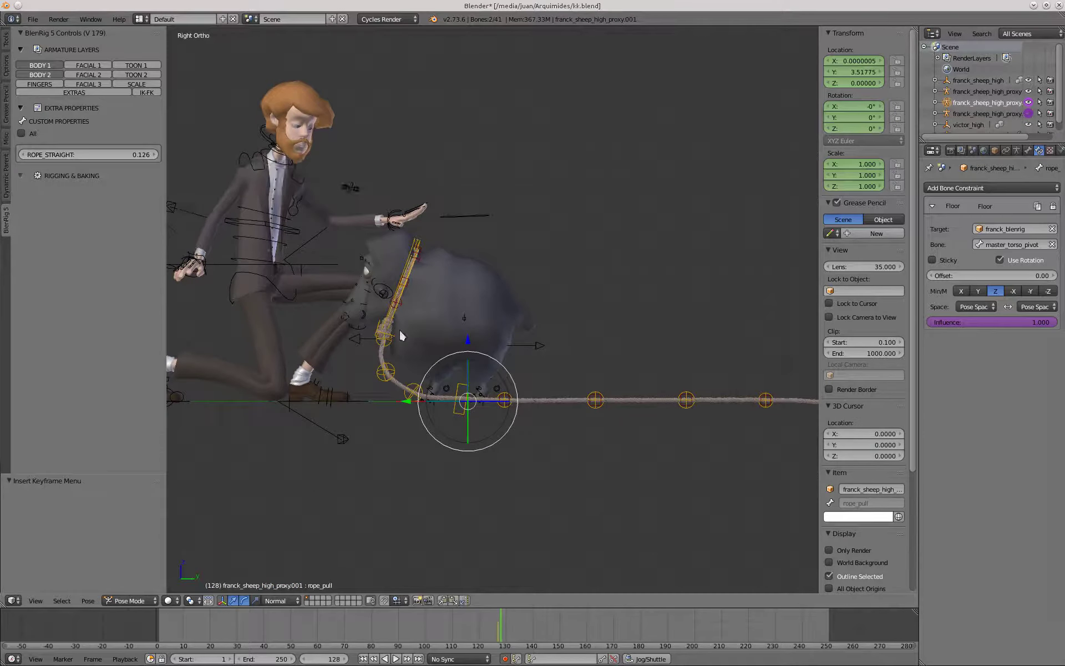
Select the collar's noose_attach control and set its ROPE_DETACH property to 1 at frame 128
middle_drag(400, 330, 422, 362)
scroll(362, 282, up, 7)
right_click(443, 252)
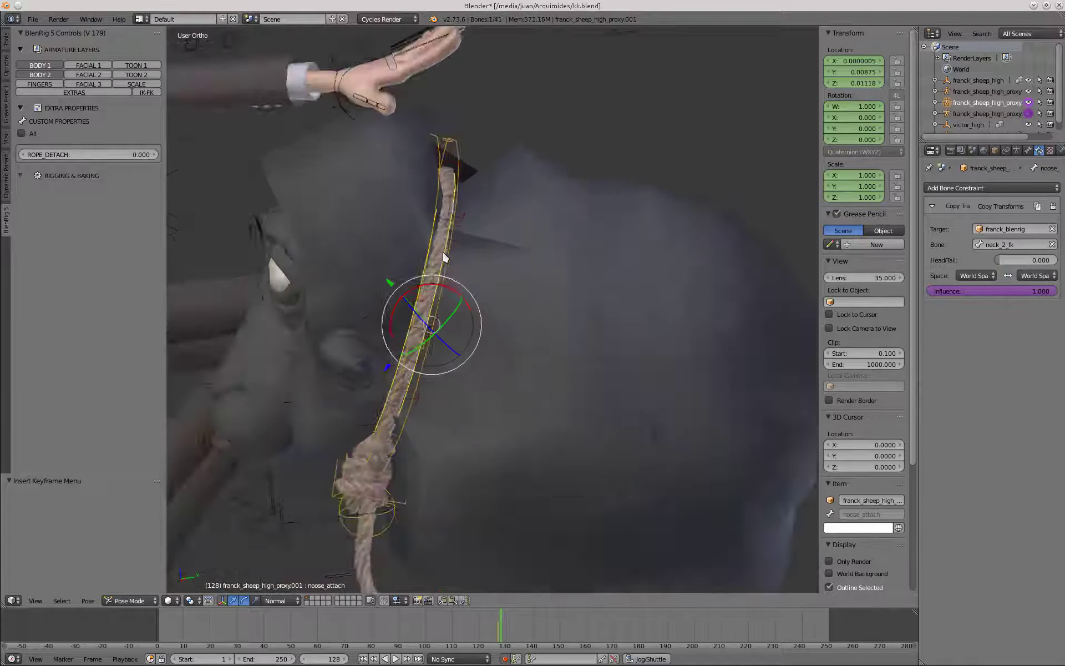
scroll(443, 255, down, 3)
click(82, 156)
text(1)
key(Return)
Move the sheep's master_torso control about 0.40 in Y and 0.12 in Z, pulling the sheep clear of the collar
scroll(338, 226, down, 2)
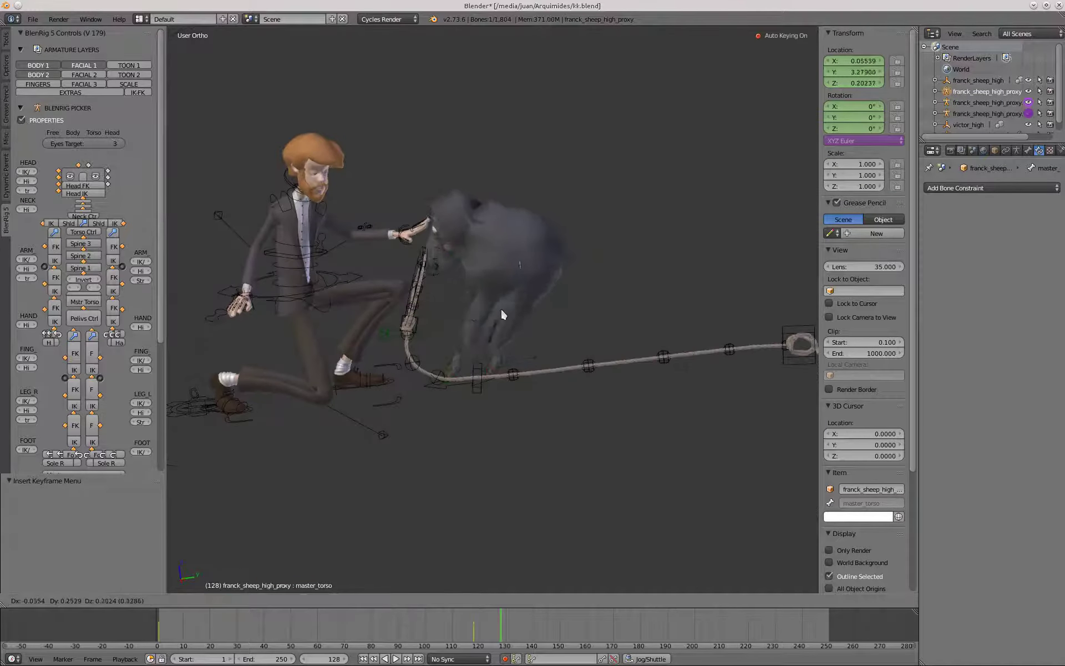
scroll(504, 311, up, 3)
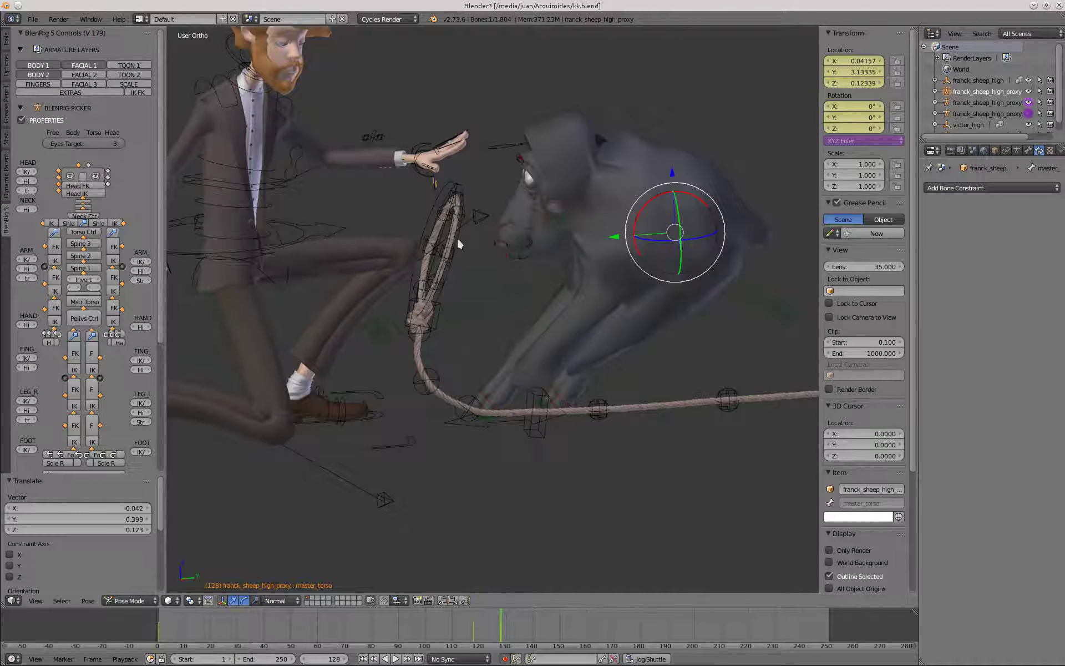
scroll(457, 244, down, 5)
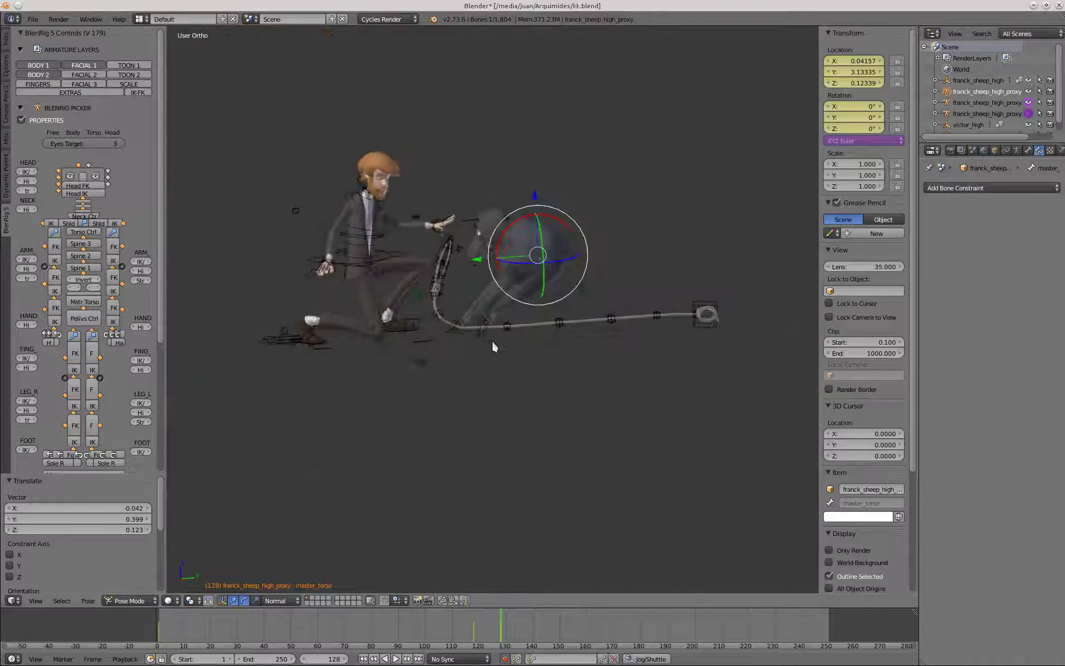
scroll(455, 248, up, 3)
right_click(436, 248)
scroll(434, 248, up, 2)
right_click(435, 248)
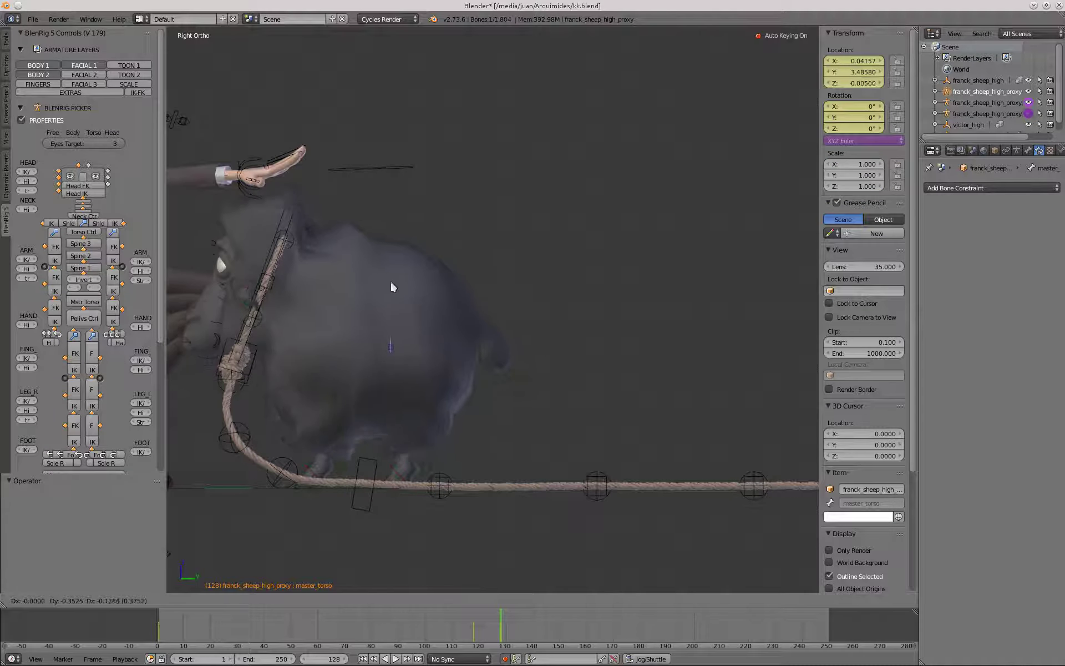
Move master_torso about -0.35 in Y and -0.11 in Z back into the collar, and fine-tune it by about -0.05 in Y
click(392, 286)
shift+middle_drag(392, 286, 489, 267)
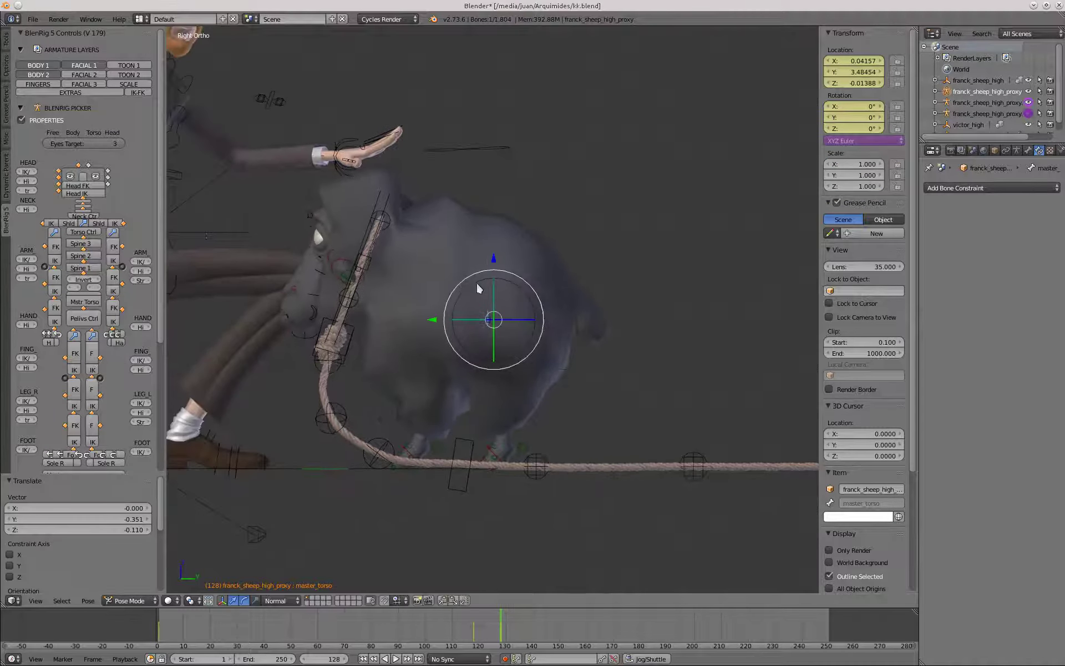
key(g)
click(457, 298)
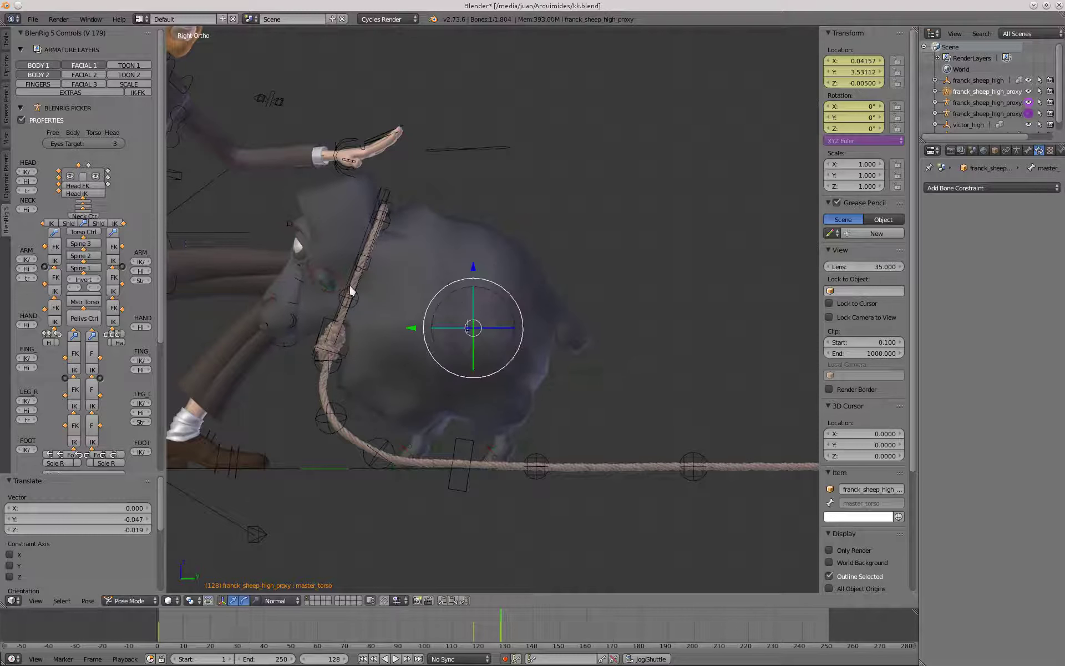
Add a Child Of constraint to noose_attach, targeting victor_blenrig's hand_ik_ctrl_L bone, and set its inverse
shift+middle_drag(348, 293, 392, 303)
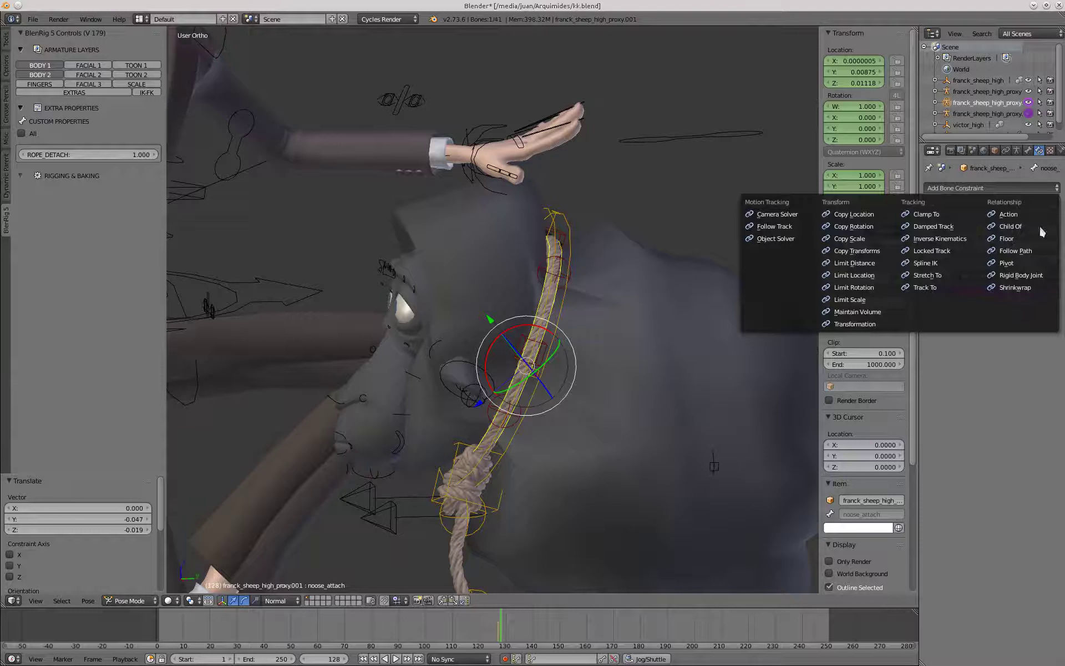
click(999, 231)
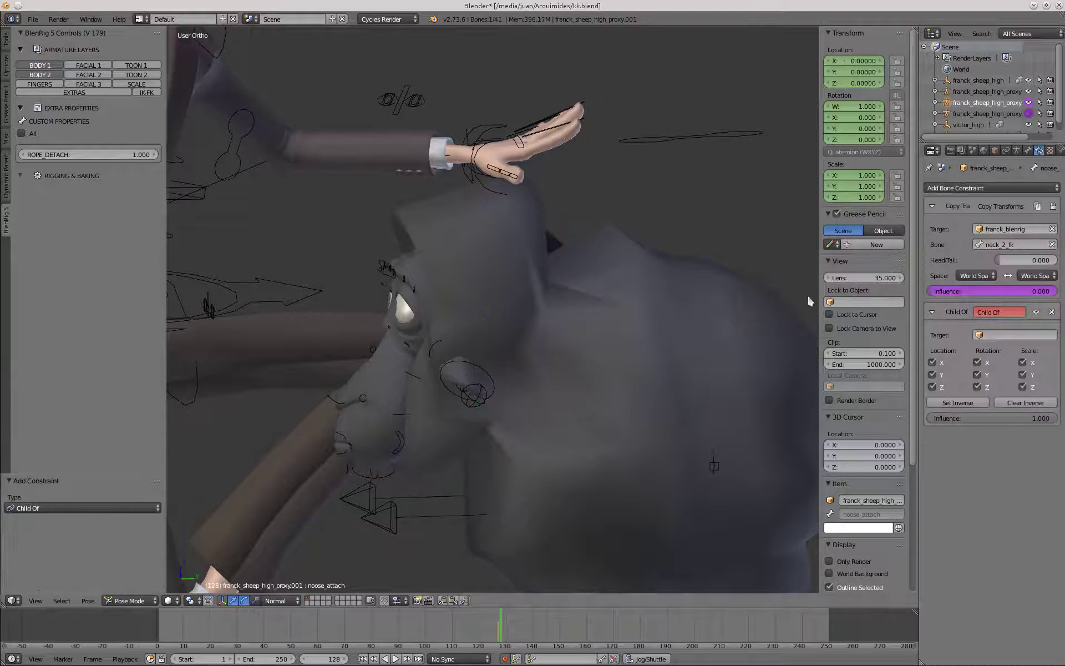
click(1018, 334)
text(blen)
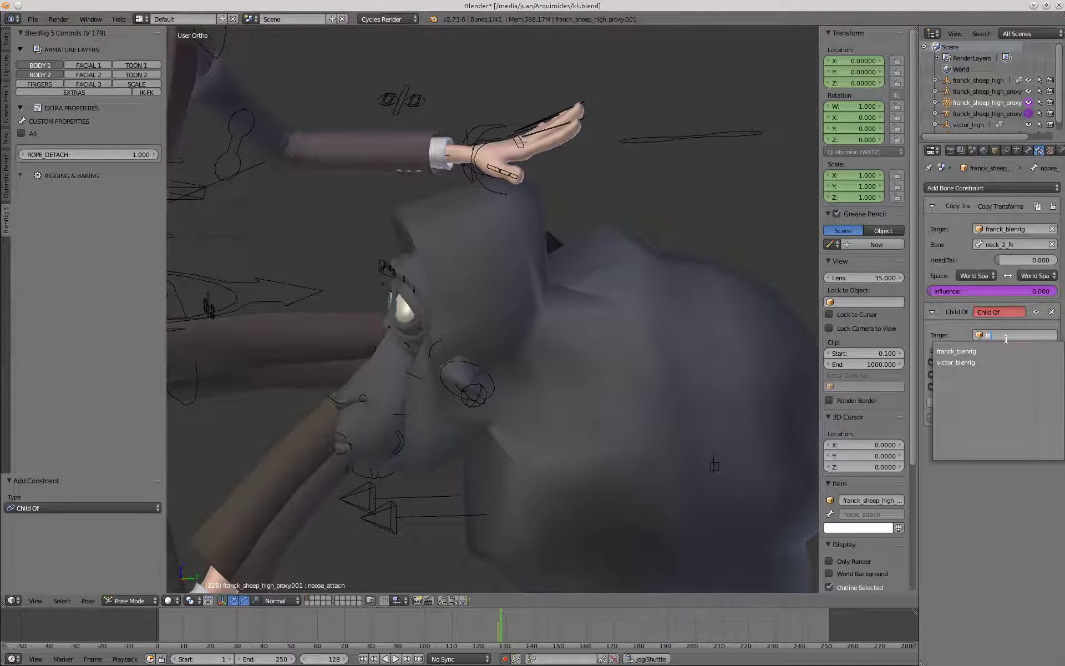
click(987, 362)
click(996, 350)
text(hannd_ch)
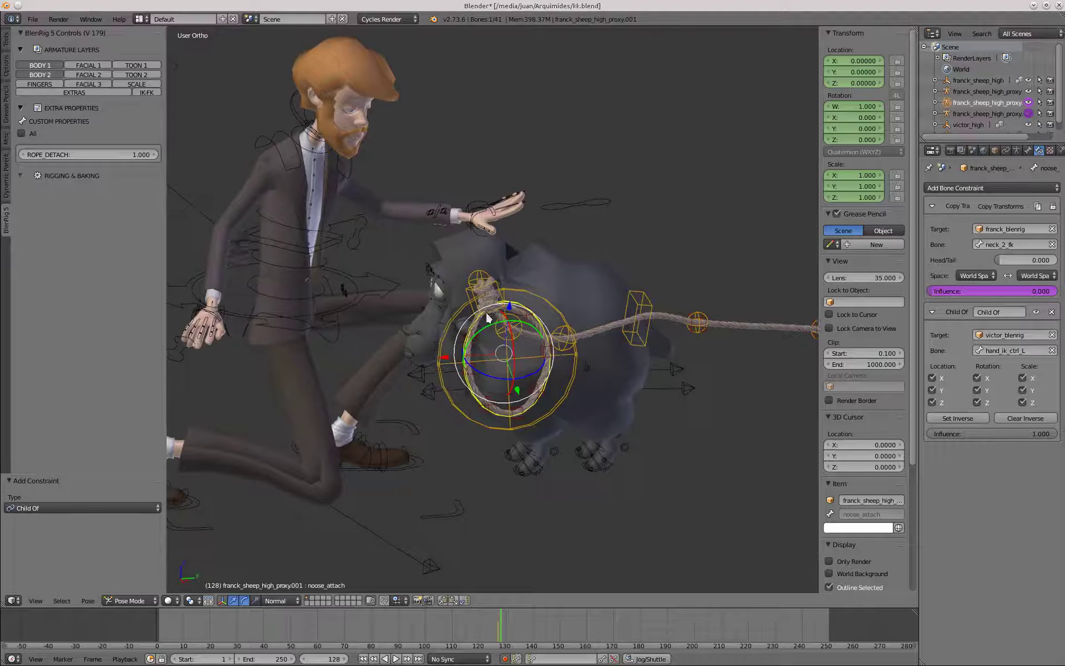
middle_drag(485, 311, 397, 263)
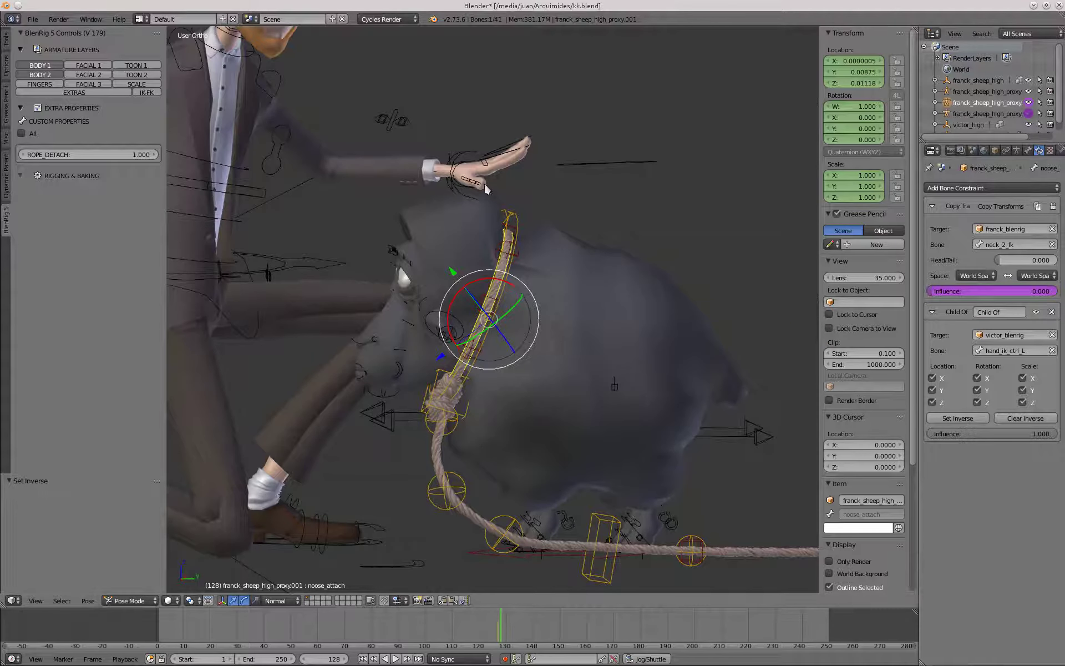
Try moving the man's hand_ik_ctrl_L control to test whether the collar follows the hand
right_click(470, 156)
key(g)
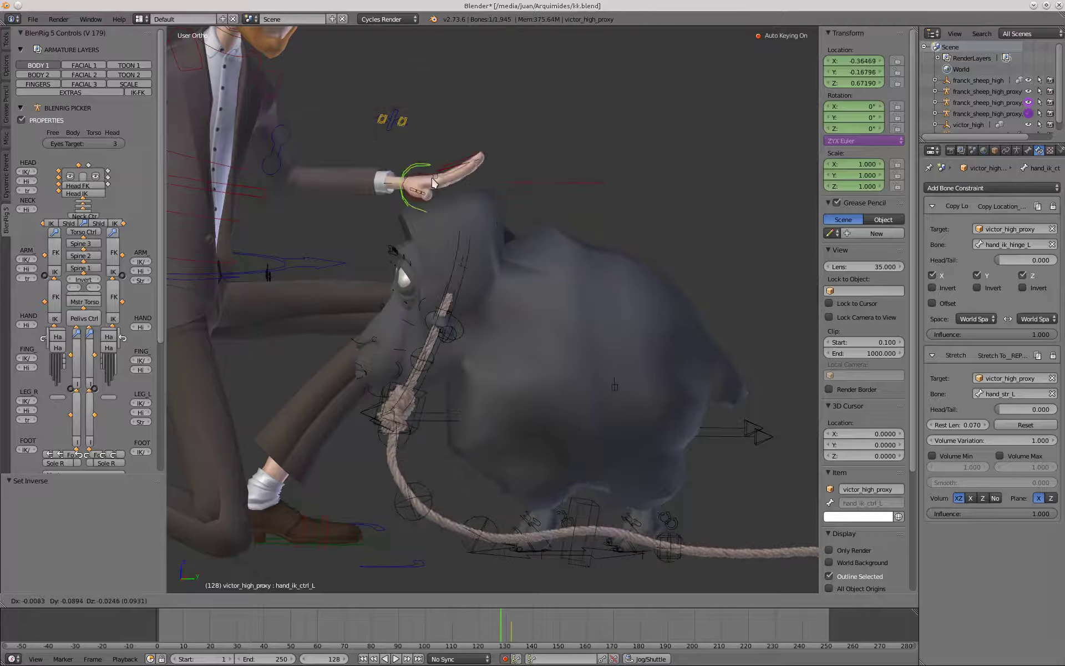
click(501, 220)
scroll(501, 220, down, 2)
middle_drag(502, 321, 490, 301)
key(g)
click(487, 237)
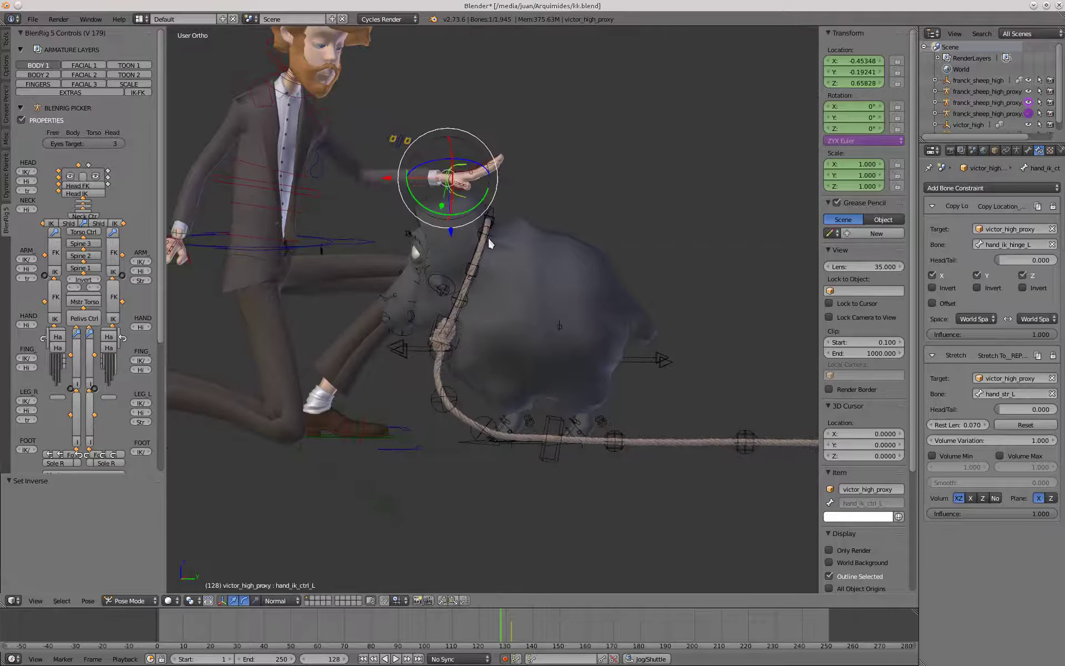
Reselect the collar's noose_attach control and delete its Child Of constraint
scroll(488, 245, up, 2)
right_click(465, 265)
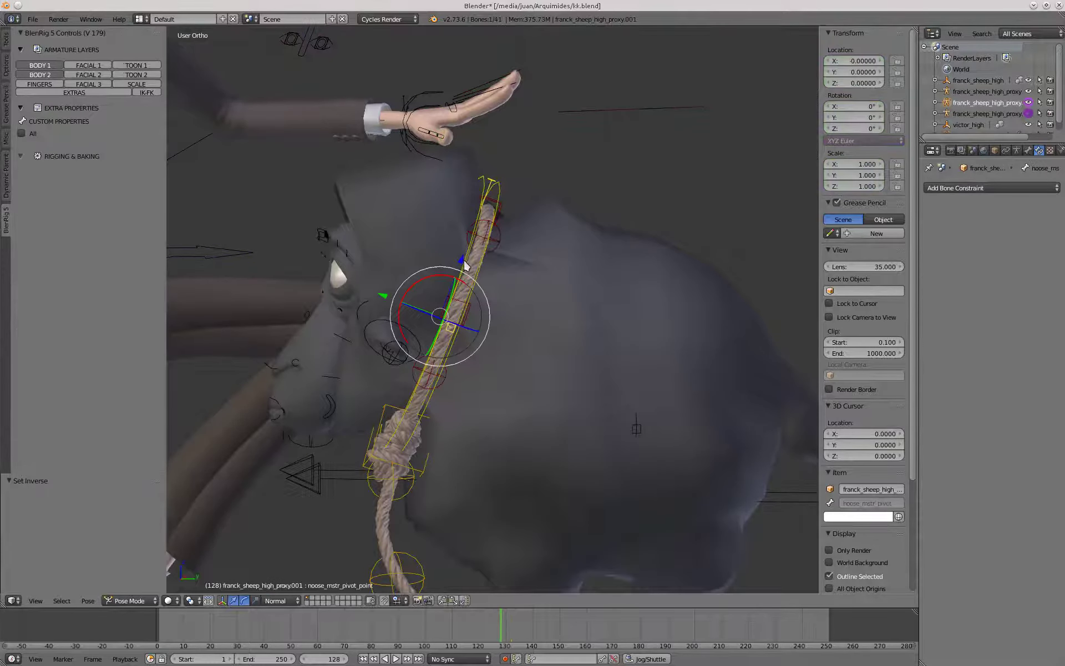
scroll(467, 256, up, 2)
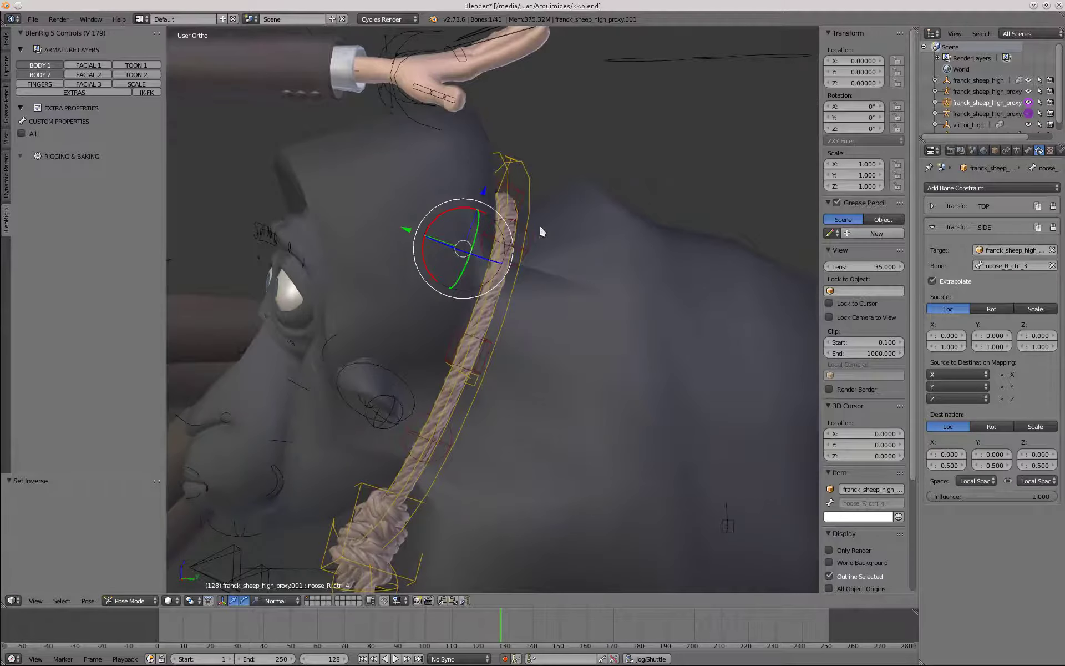
scroll(507, 213, up, 3)
right_click(504, 212)
scroll(505, 211, down, 4)
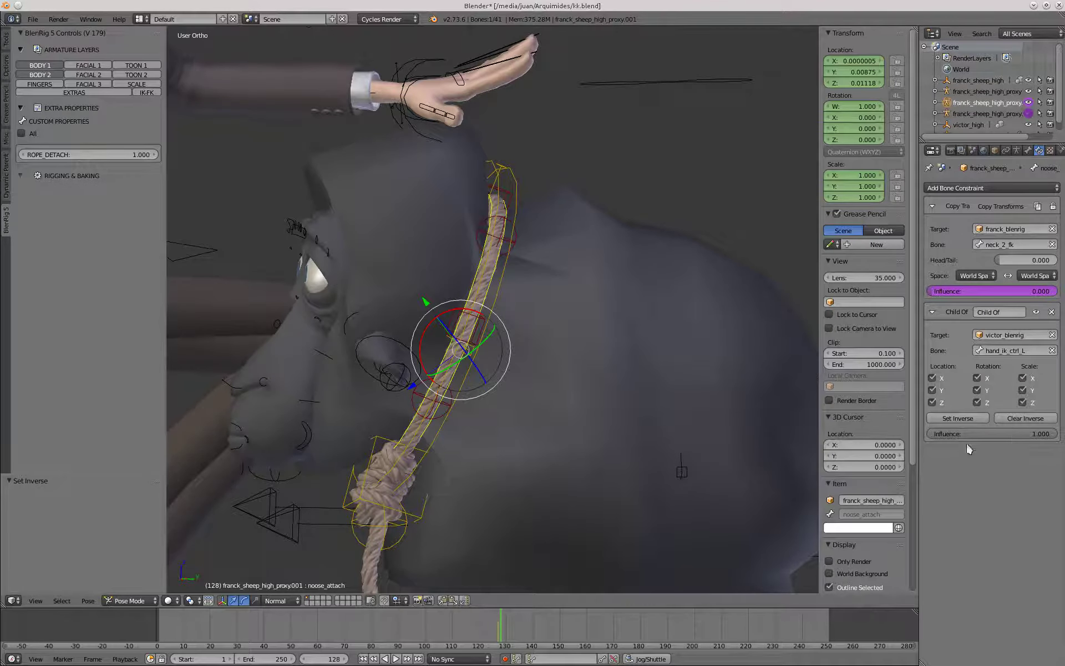
key(KP_3)
scroll(390, 247, down, 2)
shift+middle_drag(408, 244, 441, 207)
click(1052, 312)
Go to frame 130 and open the Dynamic Parent tools
scroll(436, 249, down, 2)
drag(410, 623, 506, 628)
shift+middle_drag(408, 202, 438, 297)
click(6, 177)
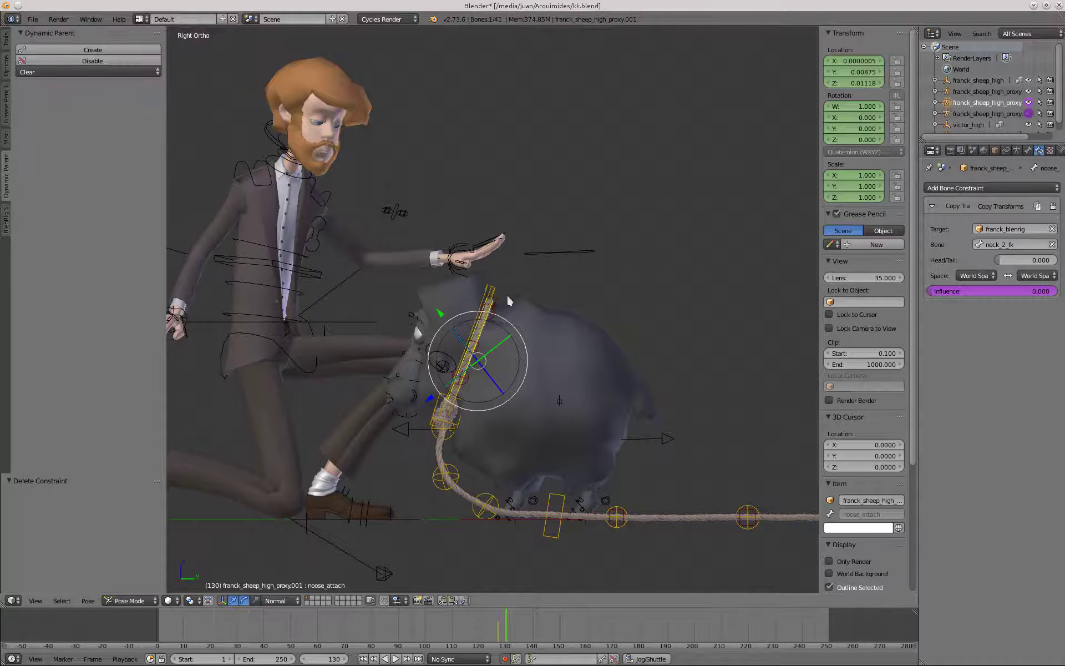
scroll(508, 300, up, 3)
right_click(437, 214)
key(g)
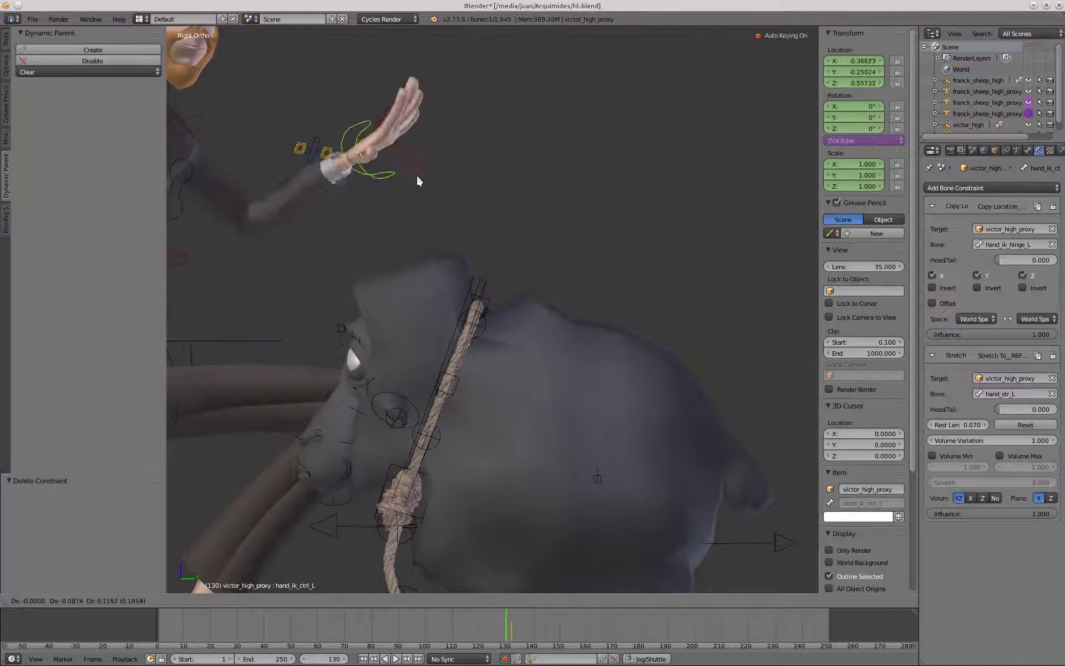
right_click(417, 177)
scroll(470, 303, up, 2)
middle_drag(462, 298, 484, 348)
scroll(487, 354, up, 3)
scroll(340, 146, down, 4)
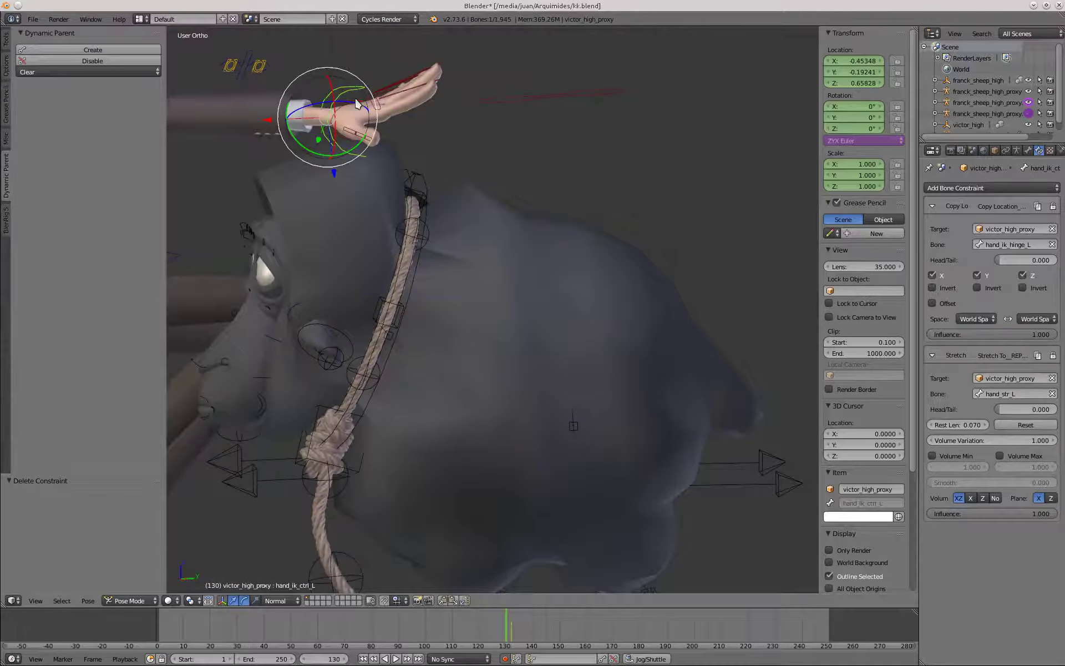
scroll(355, 101, up, 2)
right_click(354, 102)
key(r)
right_click(339, 102)
Create a dynamic parent at frame 130 that attaches the noose_attach control to the man's hand_fk_L control
scroll(431, 319, up, 3)
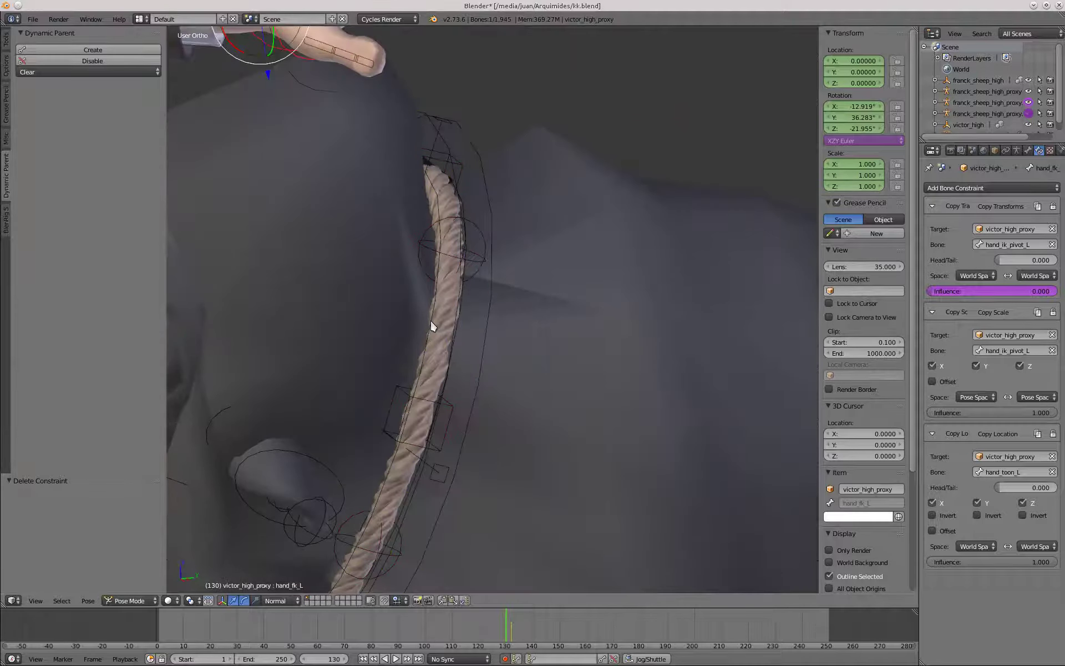
right_click(434, 316)
scroll(424, 311, down, 3)
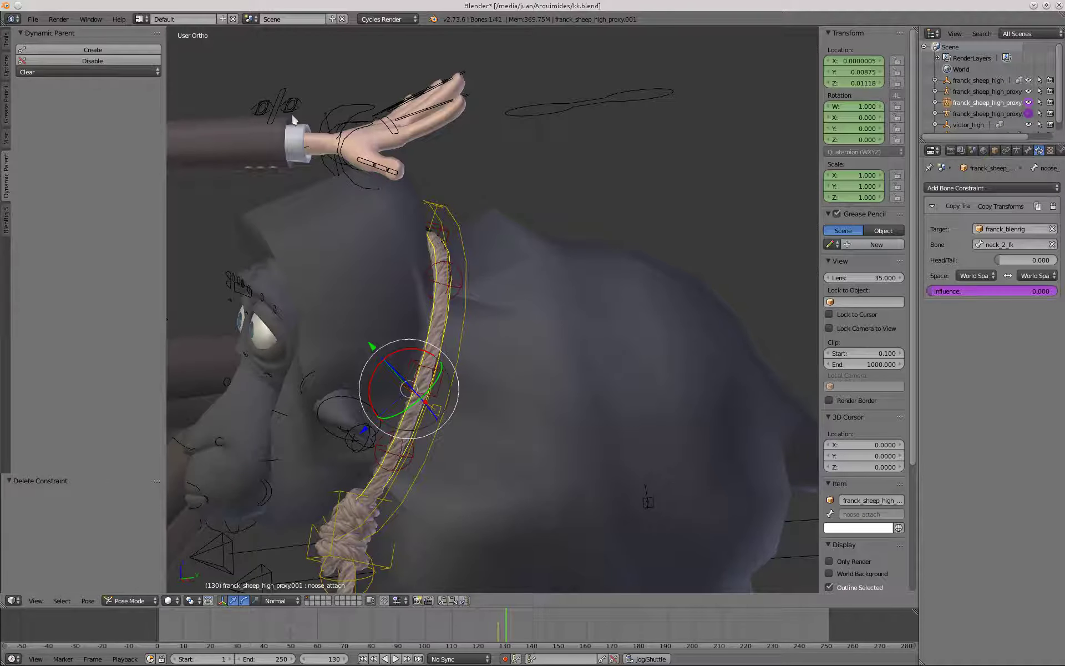
scroll(367, 126, up, 2)
right_click(366, 124)
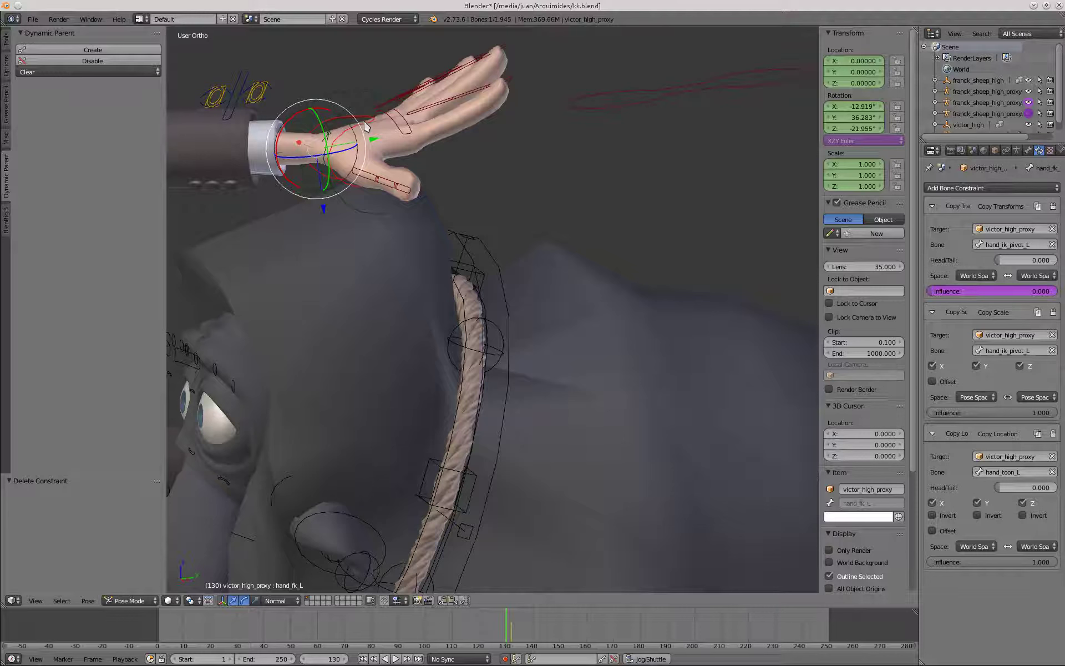
right_click(462, 391)
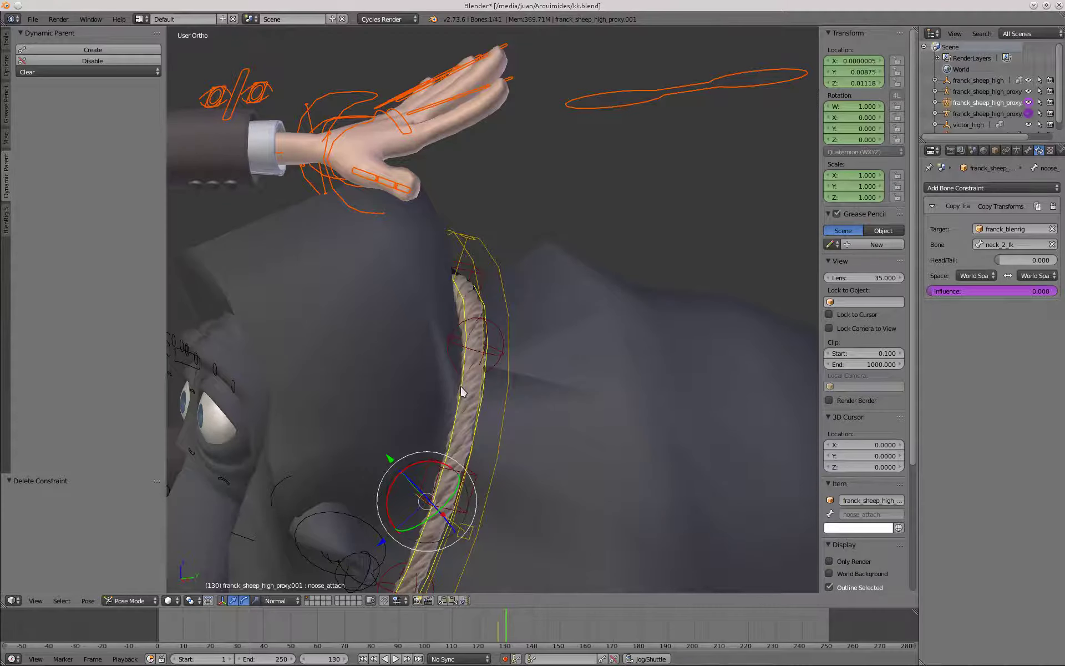
shift+middle_drag(461, 413, 465, 400)
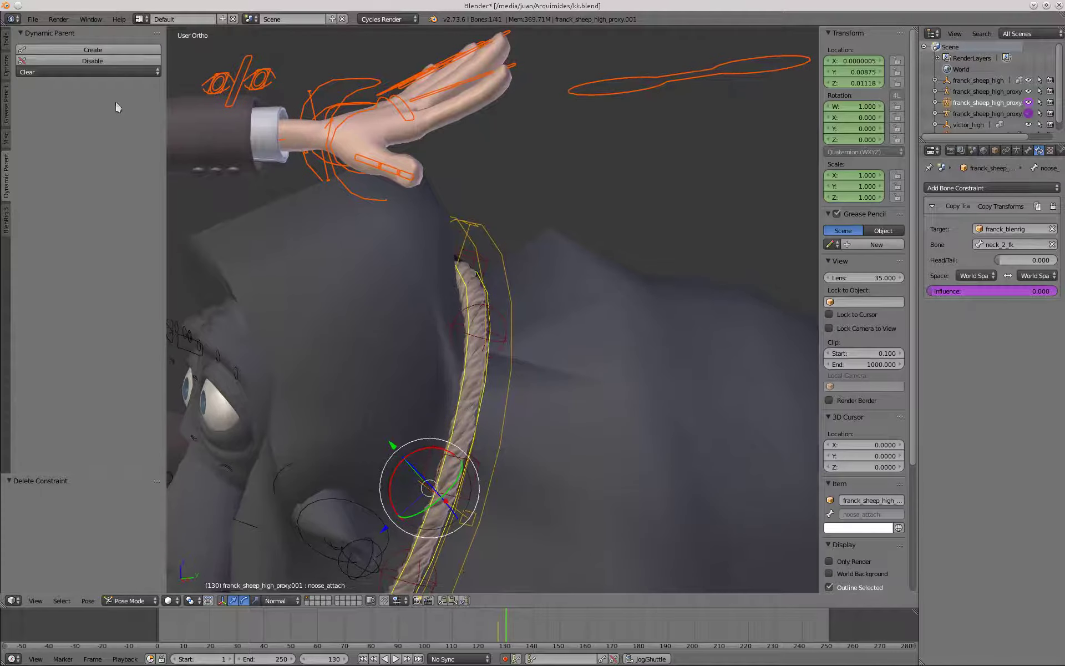
click(112, 51)
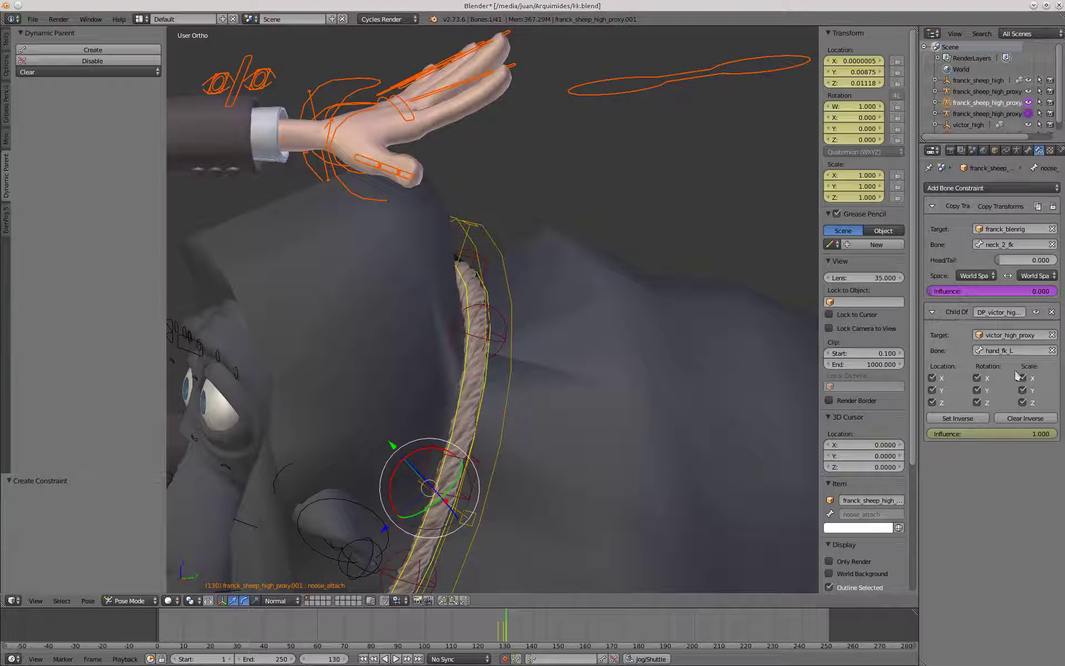
Compare the dynamic parent constraint's influence and the collar's position between frames 129 and 130
key(Left)
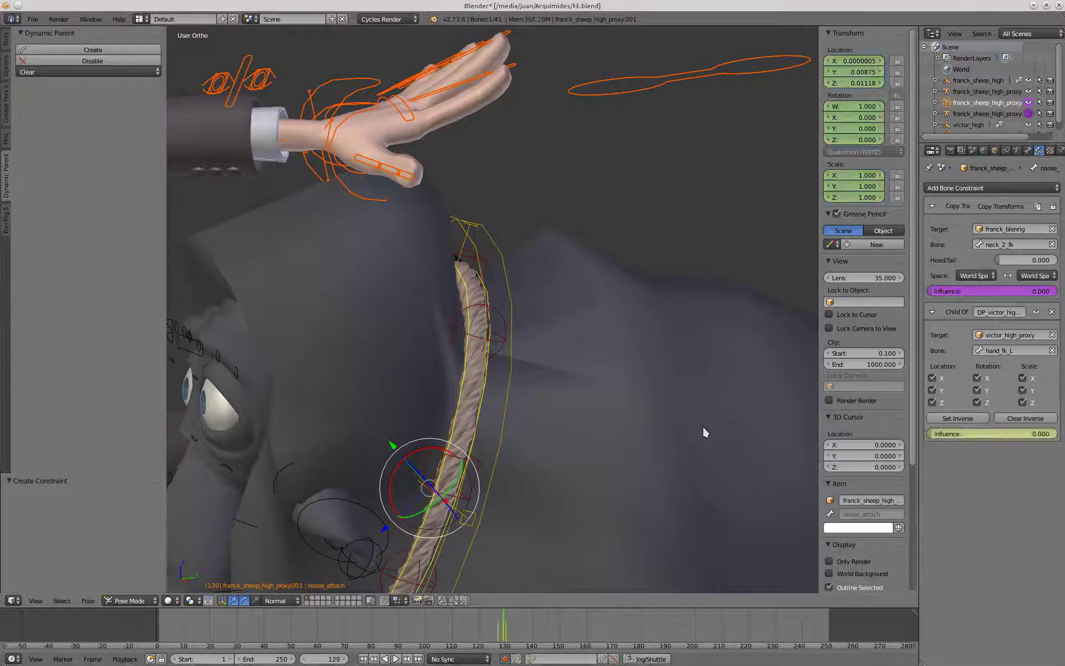
key(Right)
key(Left)
key(Right)
key(Left)
key(Right)
key(Left)
key(Right)
Raise the man's hand_ik_ctrl_L control by about 0.26 at frame 130, lifting the collar with the hand
scroll(611, 388, down, 4)
right_click(471, 282)
key(KP_3)
scroll(489, 314, down, 3)
key(g)
click(482, 251)
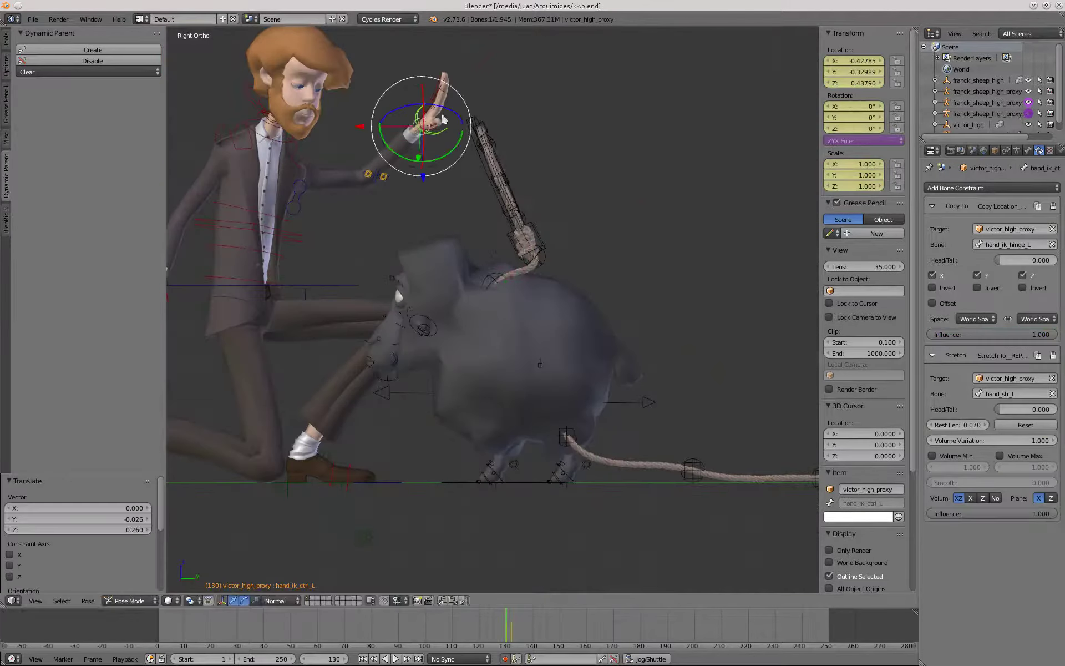
Rotate the raised left hand freely with trackball rotation
right_click(442, 118)
key(r)
key(r)
click(508, 197)
Select the sheep's master_torso control through the wireframe display and lower it by about 0.01
key(z)
right_click(542, 317)
key(z)
key(g)
click(541, 317)
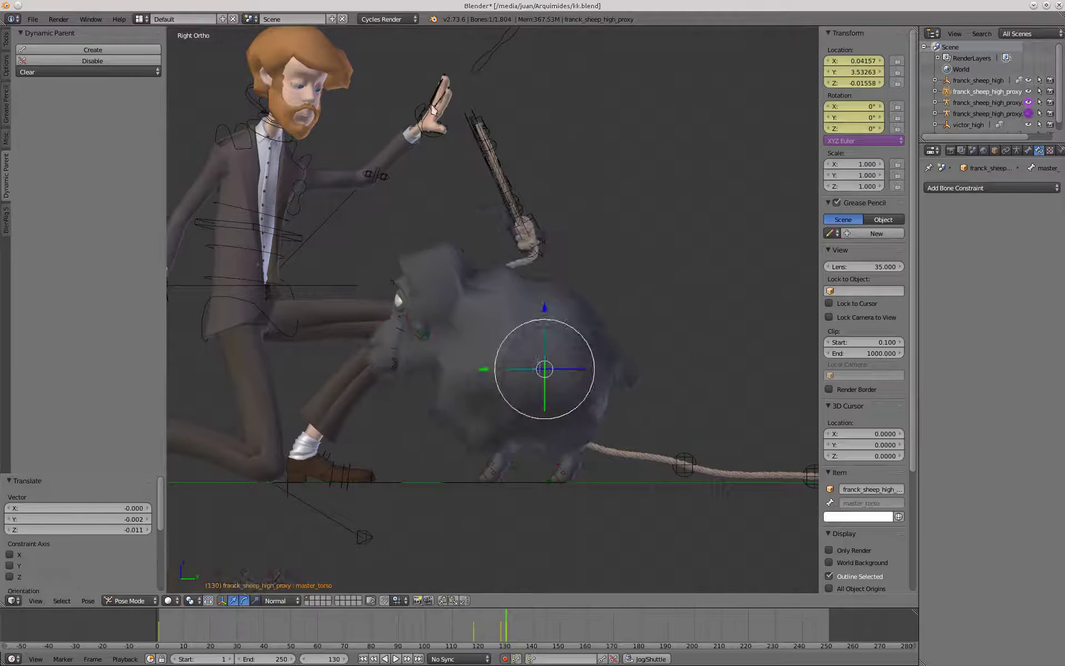
Select hand_ik_ctrl_L again and move it about -0.05 in both Y and Z
scroll(427, 118, up, 2)
key(g)
click(478, 118)
right_click(424, 96)
key(Right)
key(Right)
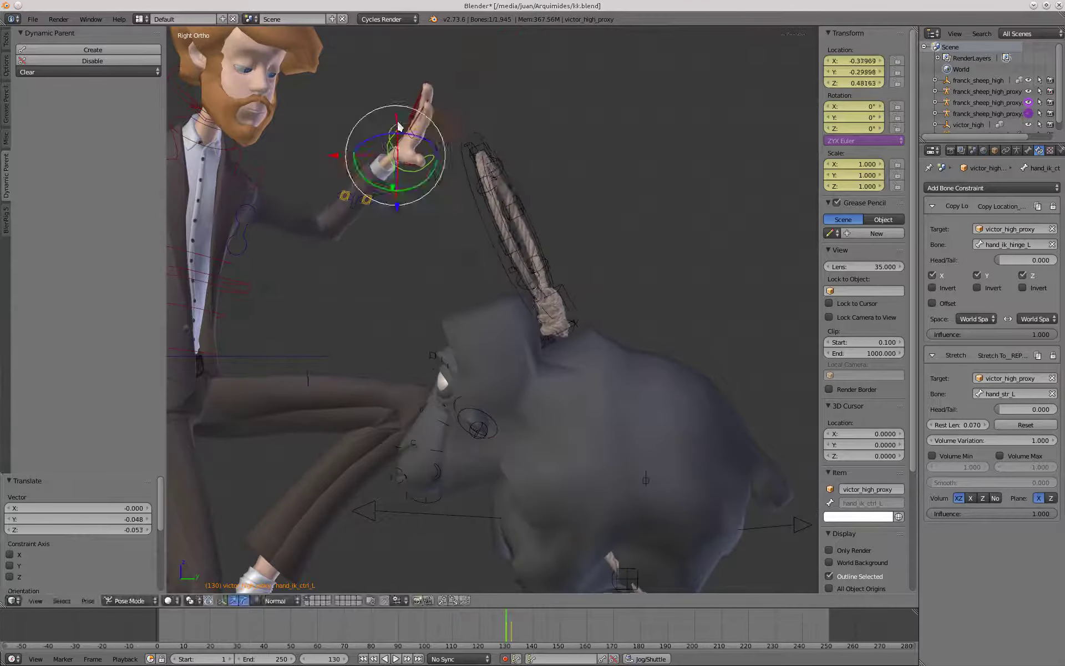
Raise hand_ik_ctrl_L by about 0.13, and raise it again by about 0.27 at frame 148
scroll(423, 99, down, 2)
key(g)
click(431, 214)
scroll(491, 391, down, 1)
drag(535, 628, 554, 630)
key(g)
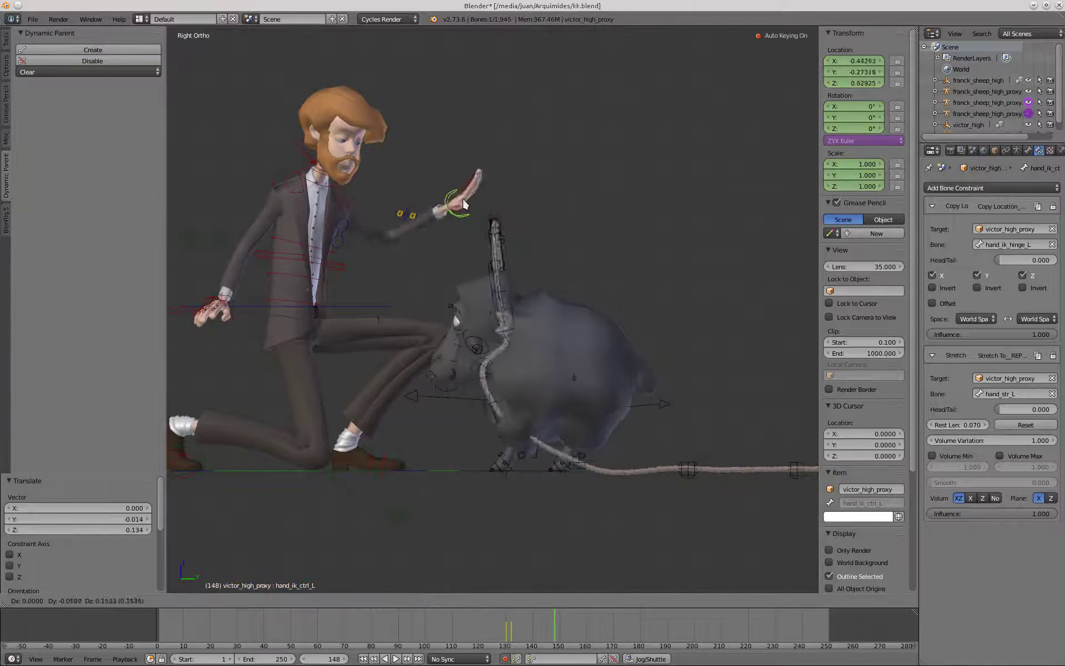
click(484, 203)
scroll(455, 247, up, 2)
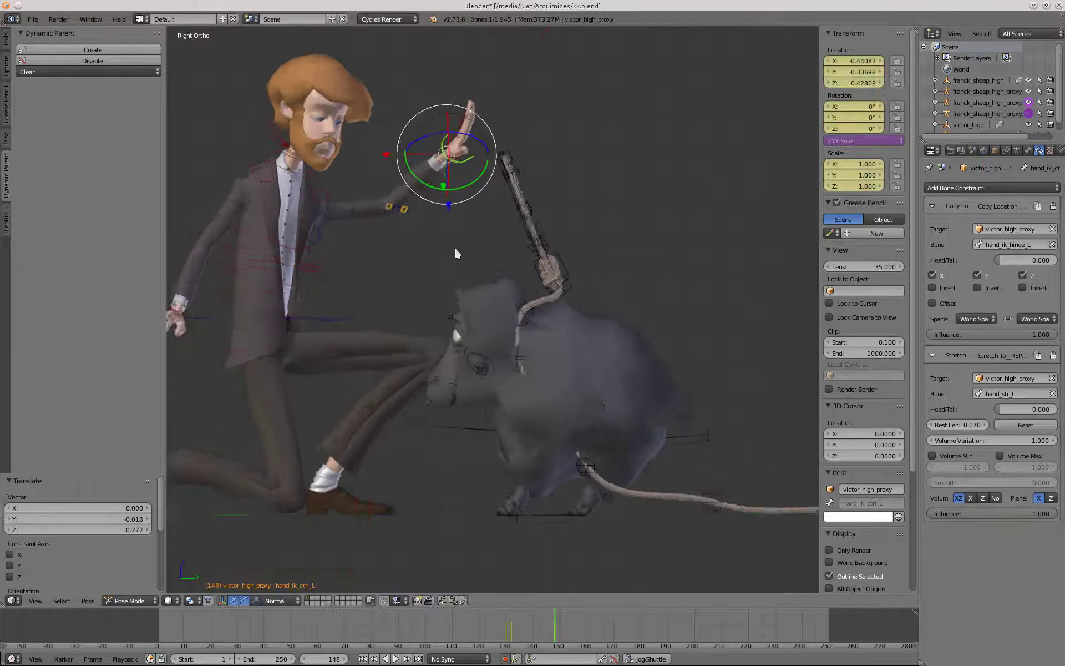
Select the noose_attach control on the rope loop and disable its dynamic parent at frame 148
middle_drag(456, 249, 481, 260)
scroll(486, 217, up, 1)
middle_drag(487, 215, 530, 186)
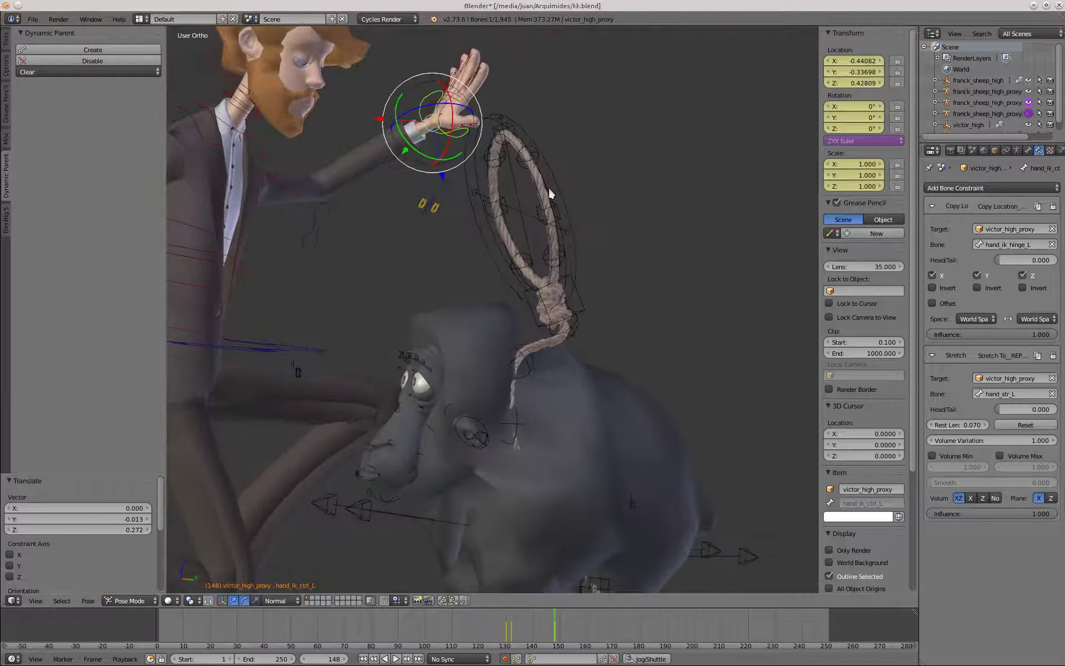
right_click(549, 187)
scroll(551, 192, up, 2)
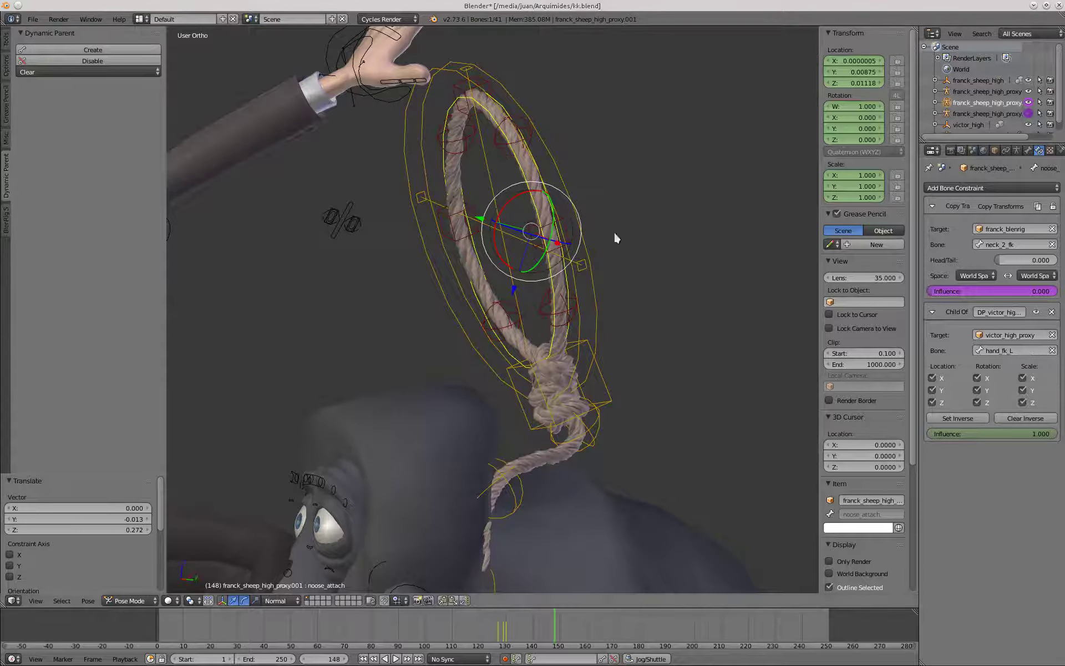
click(93, 61)
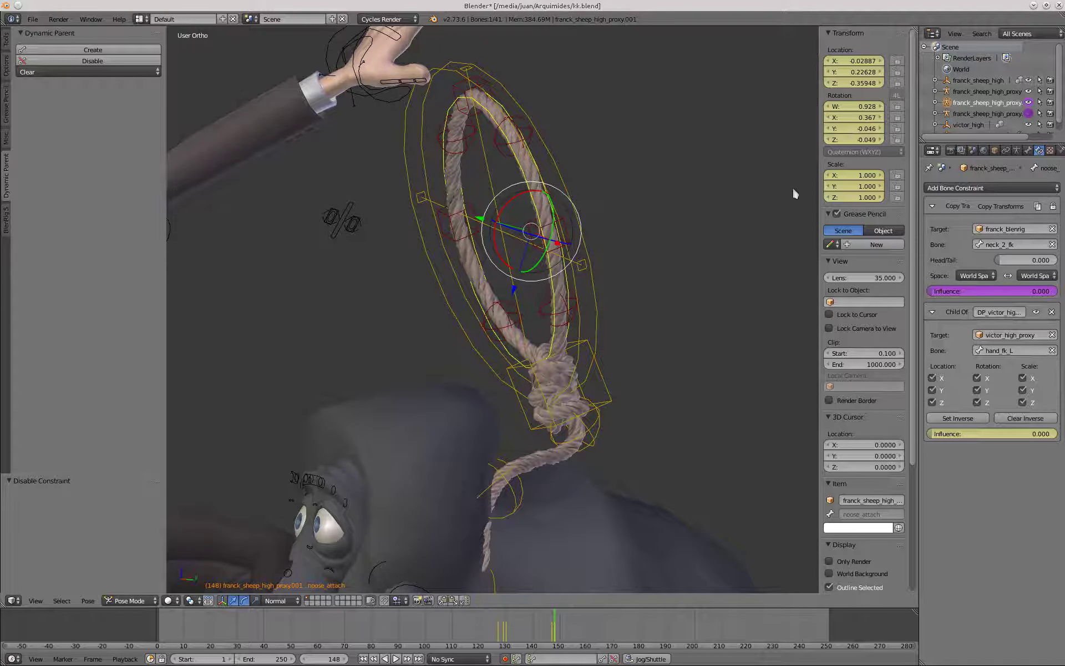
Select the man's hand_ik_ctrl_L control and lower it by about 0.24
right_click(378, 107)
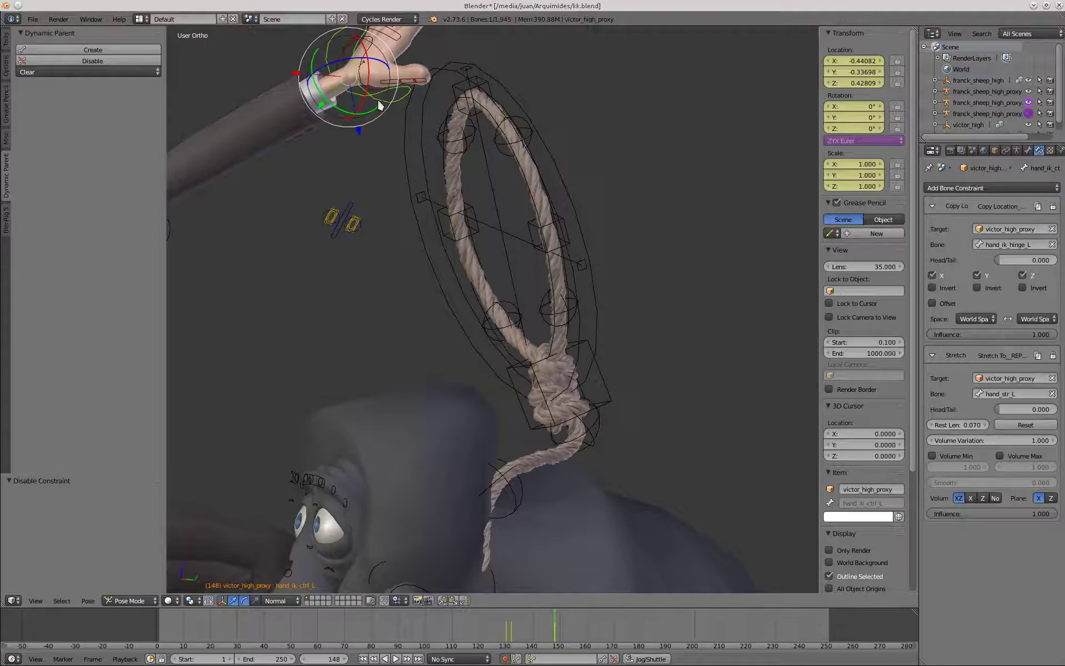
key(g)
click(345, 324)
scroll(389, 256, down, 4)
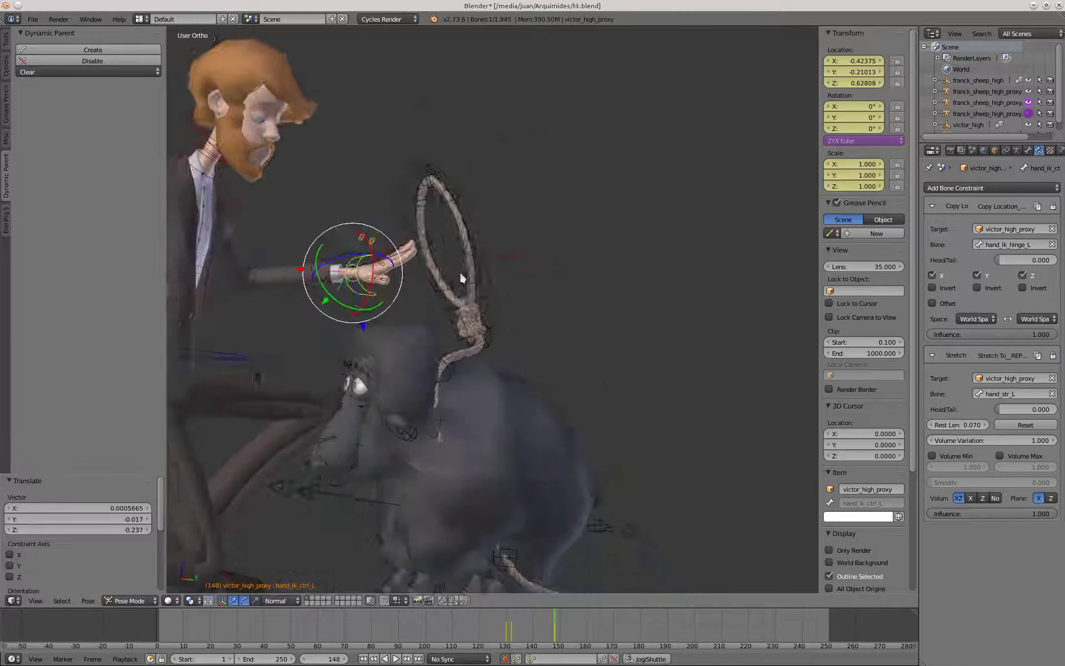
Move hand_ik_ctrl_L freely several times, away from the rope loop and back toward it, ending with a small drop of about 0.02
key(g)
click(419, 228)
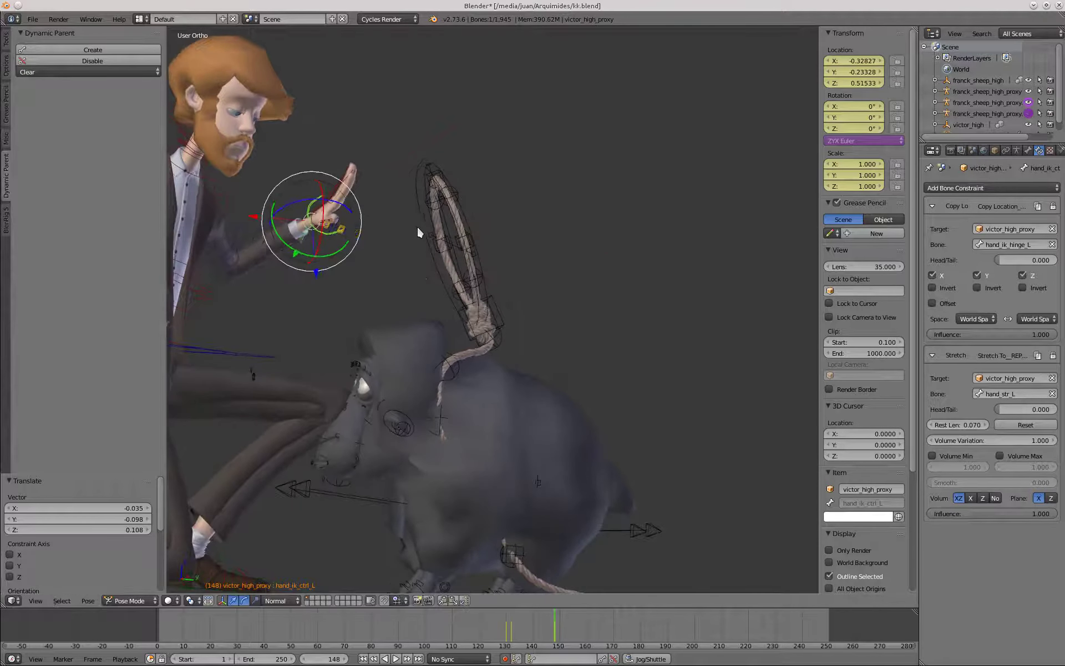
key(g)
click(428, 239)
key(g)
middle_drag(427, 239, 450, 223)
click(428, 255)
scroll(455, 219, up, 4)
Select noose_attach on the rope loop and try to move the noose freely
right_click(474, 221)
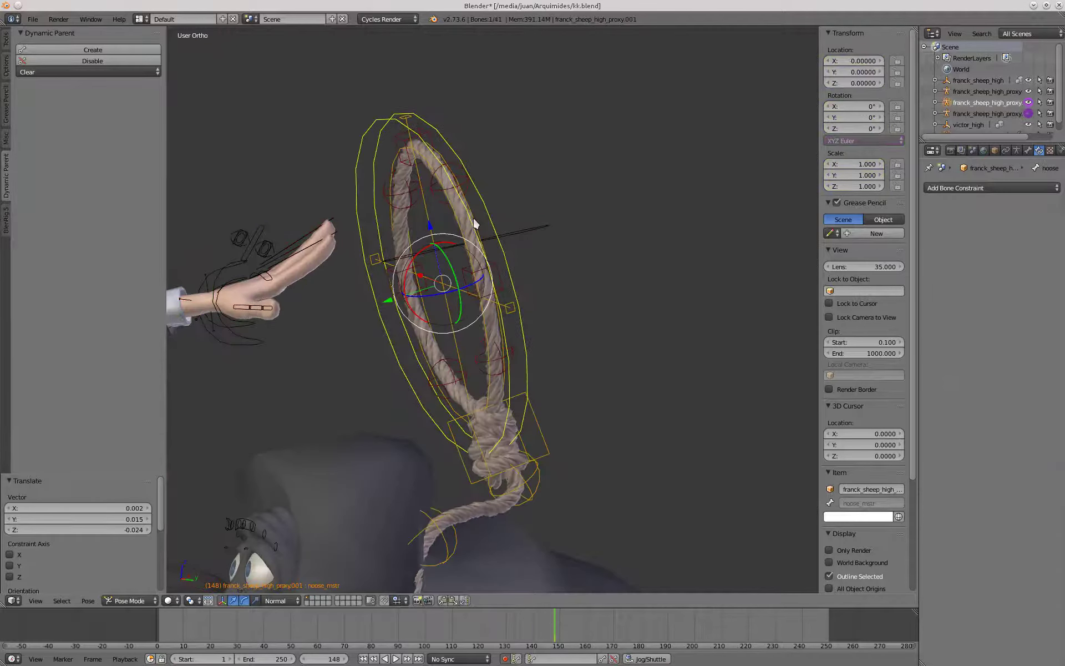
right_click(474, 220)
scroll(473, 221, down, 5)
key(g)
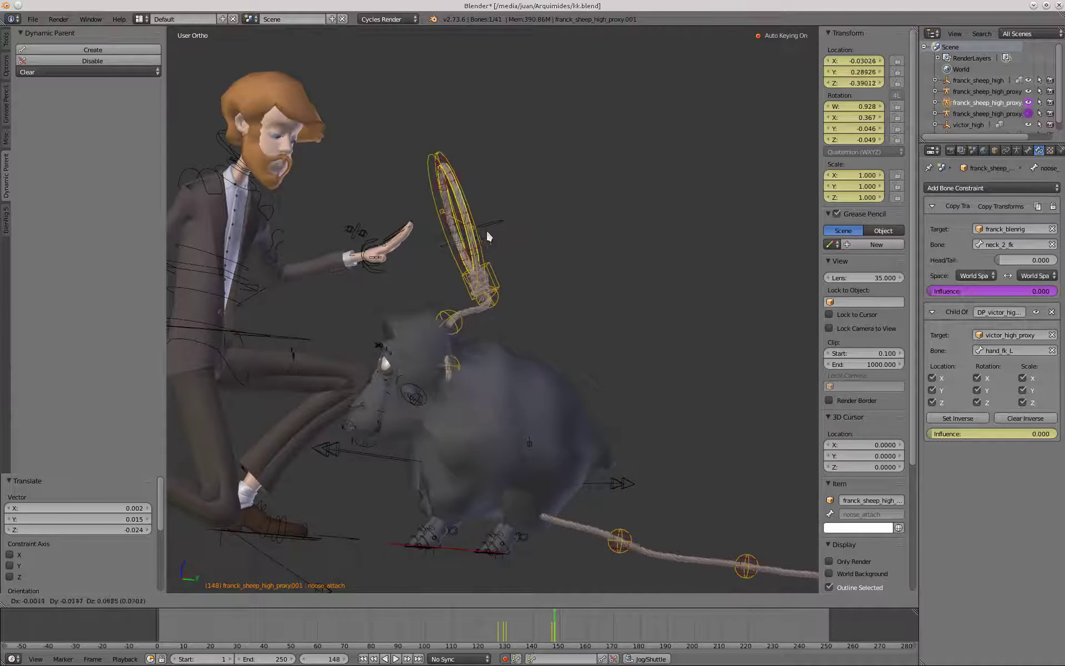
right_click(484, 230)
Select hand_ik_ctrl_L again and move it about -0.04 in Y and 0.06 in Z
scroll(391, 232, up, 1)
right_click(370, 250)
key(g)
click(359, 217)
scroll(359, 218, down, 3)
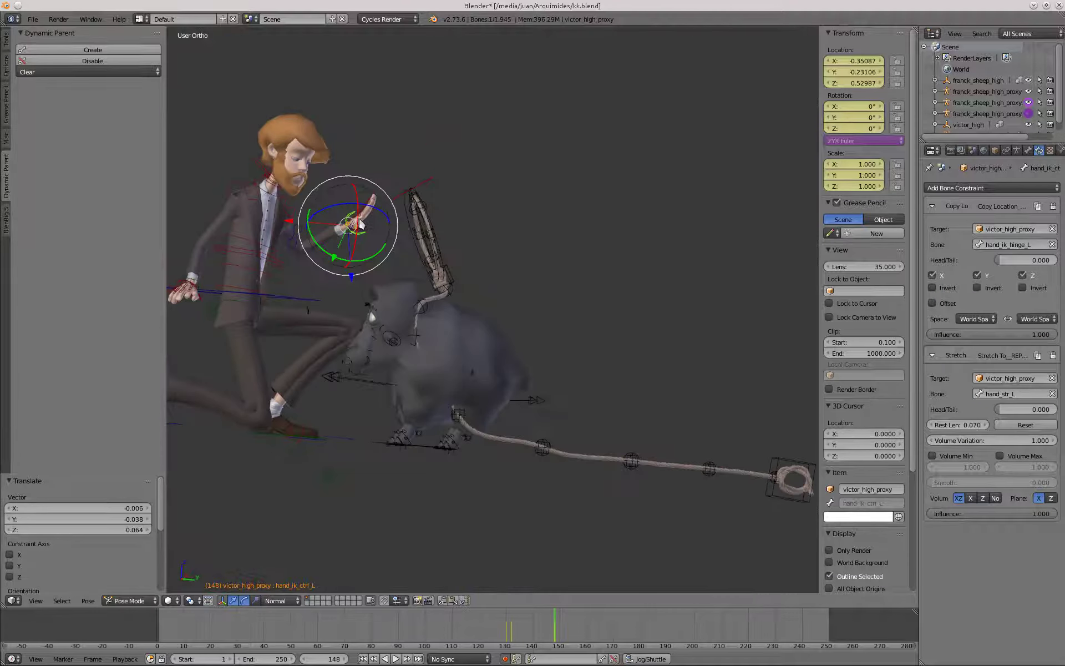
key(KP_3)
shift+middle_drag(403, 304, 463, 314)
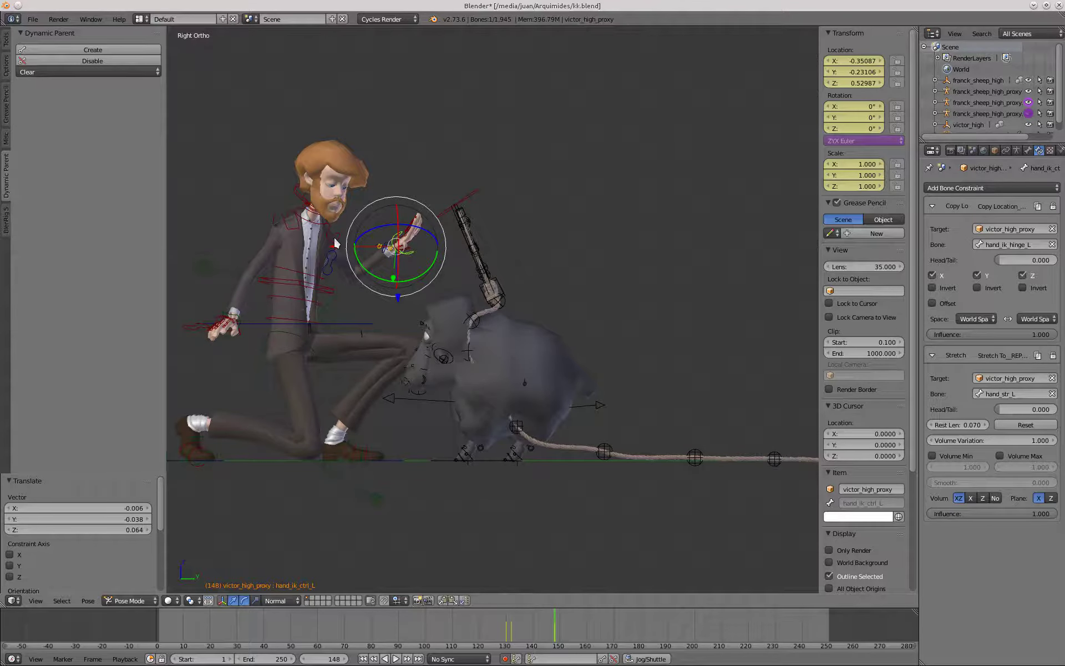
scroll(428, 302, down, 3)
scroll(428, 297, up, 3)
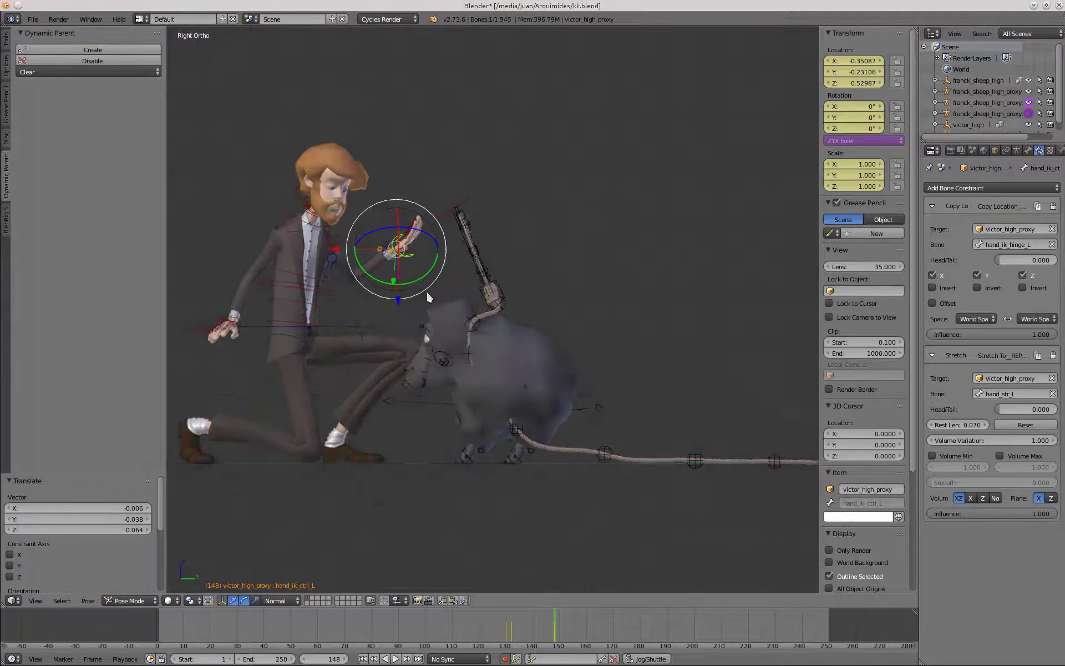